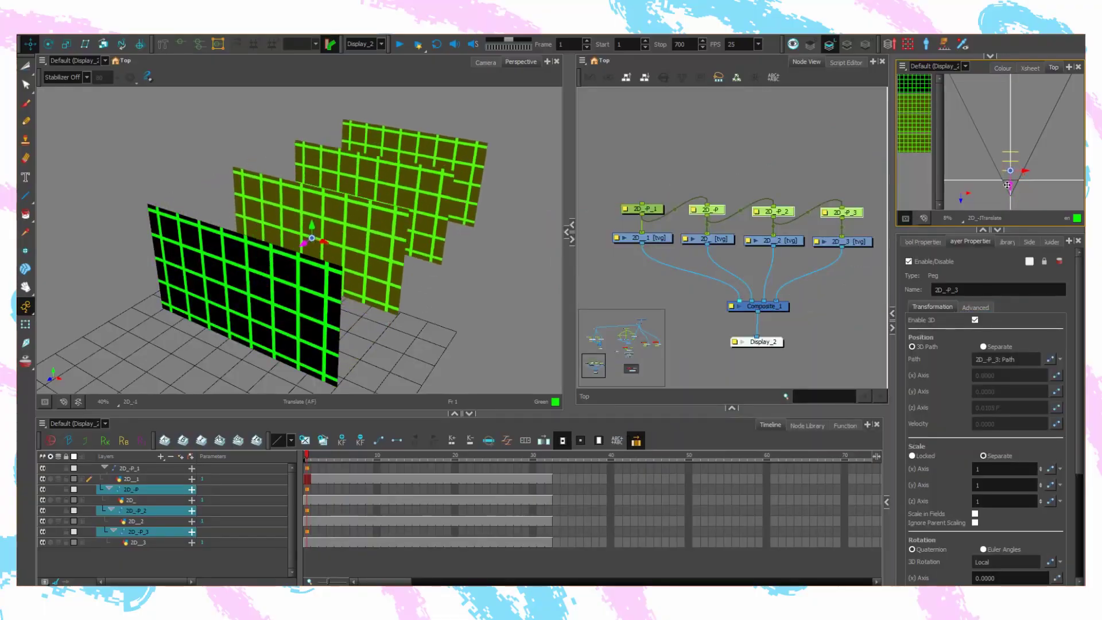
{"action": "left_click_drag", "start_coordinate": [1005, 181], "coordinate": [1006, 180]}
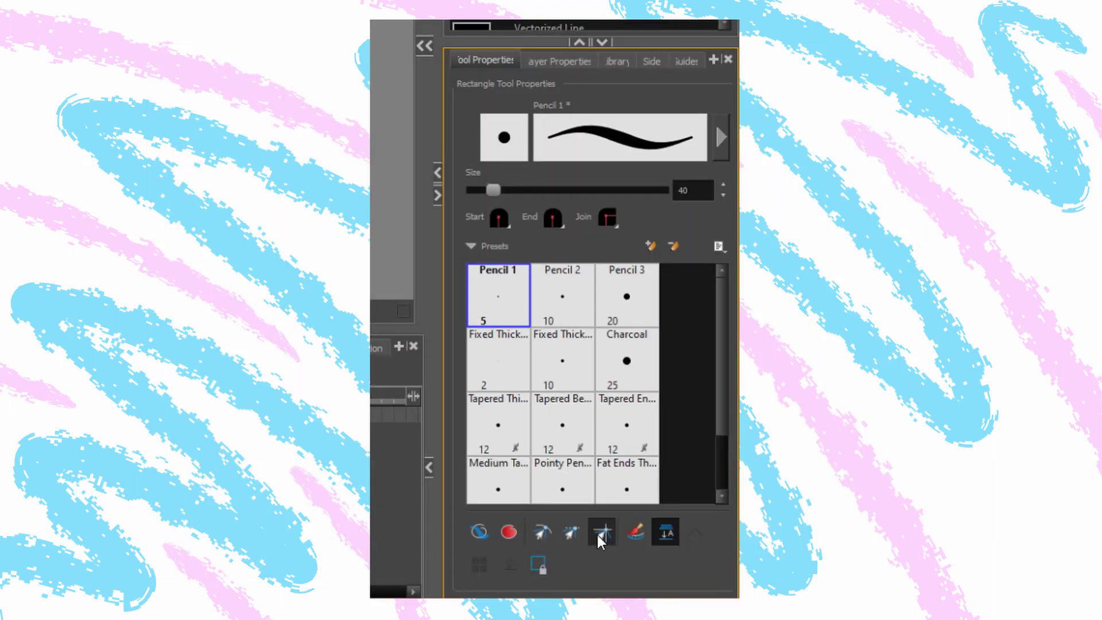
- Enable auto-fill for the Rectangle tool, unlink the drawing colour swatches, and set the paint colour to Green
{"action": "left_click", "coordinate": [502, 533]}
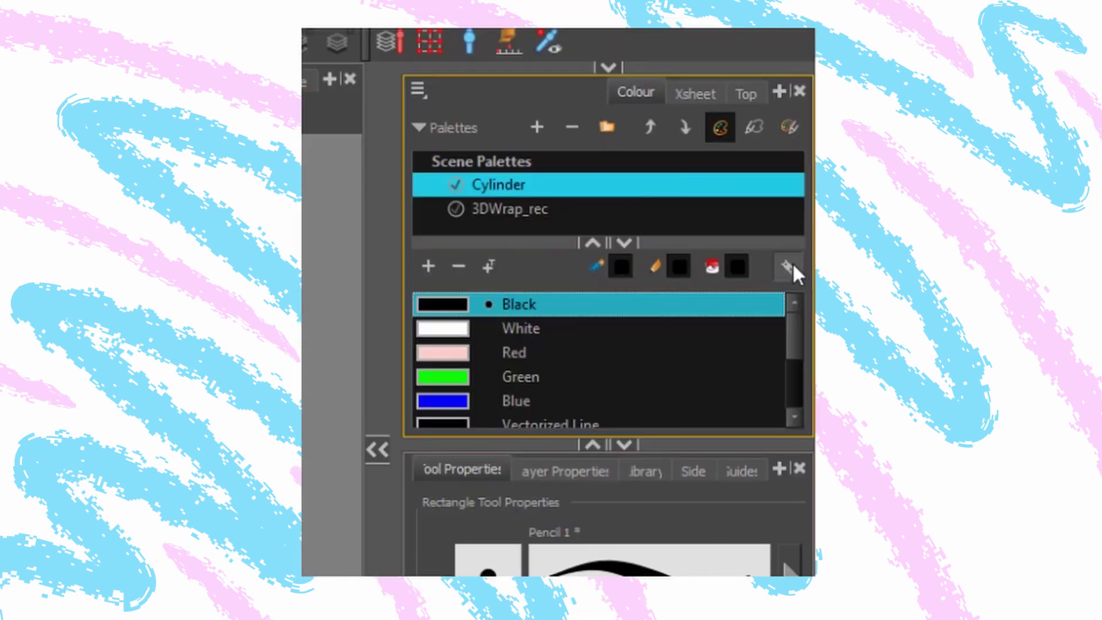
{"action": "left_click", "coordinate": [792, 266]}
{"action": "left_click", "coordinate": [738, 265]}
{"action": "left_click", "coordinate": [453, 376]}
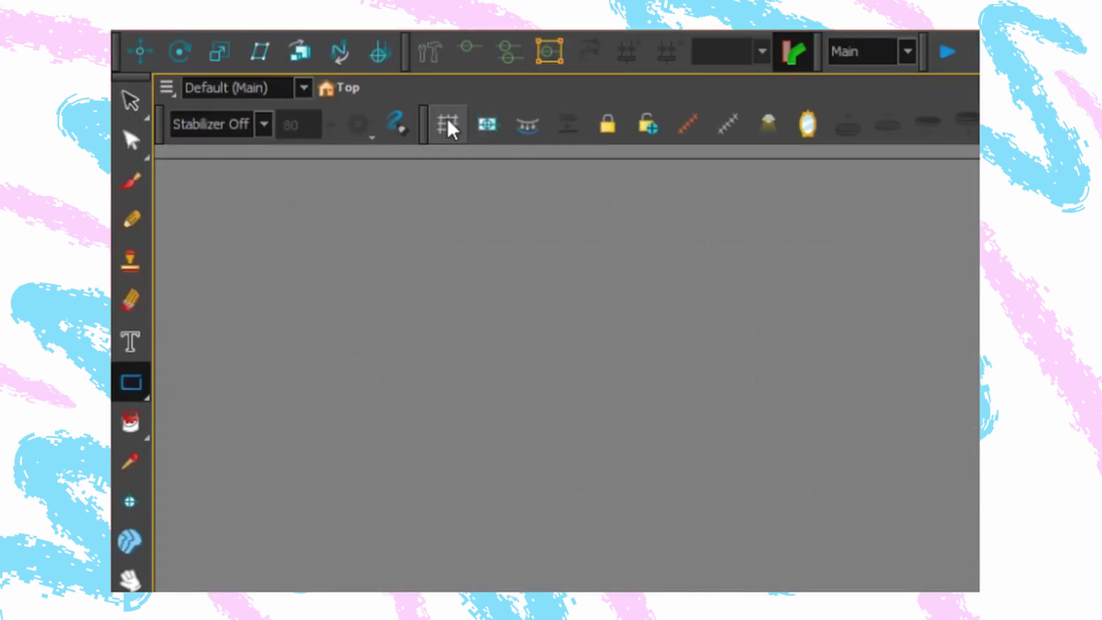
- Show the grid and draw a filled green rectangle covering the whole camera frame
{"action": "left_click", "coordinate": [450, 128]}
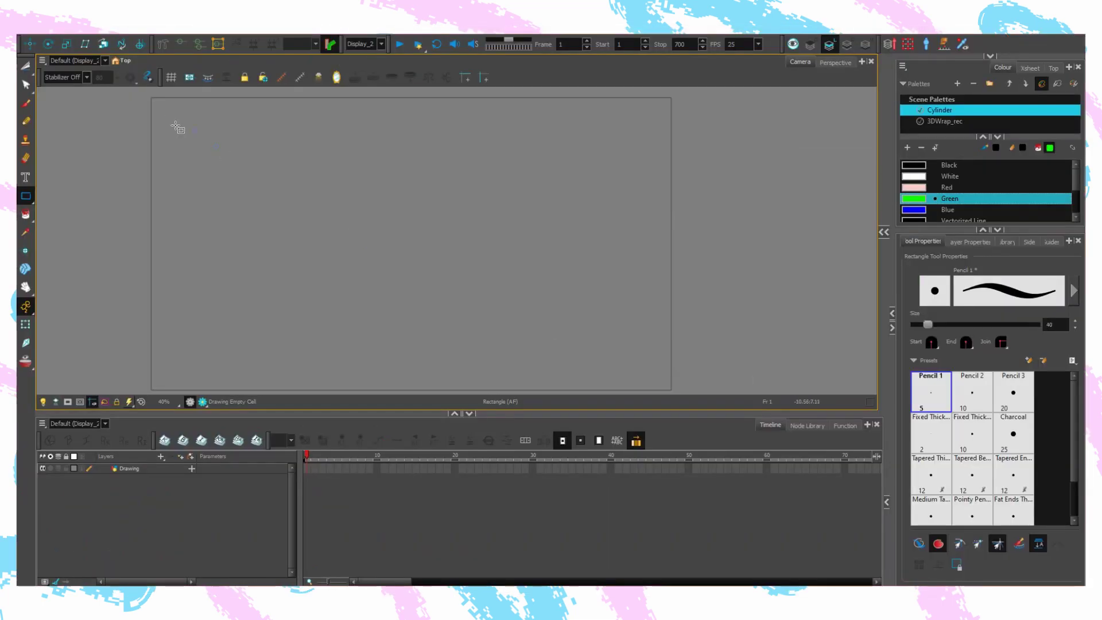
{"action": "left_click_drag", "start_coordinate": [150, 97], "coordinate": [671, 390]}
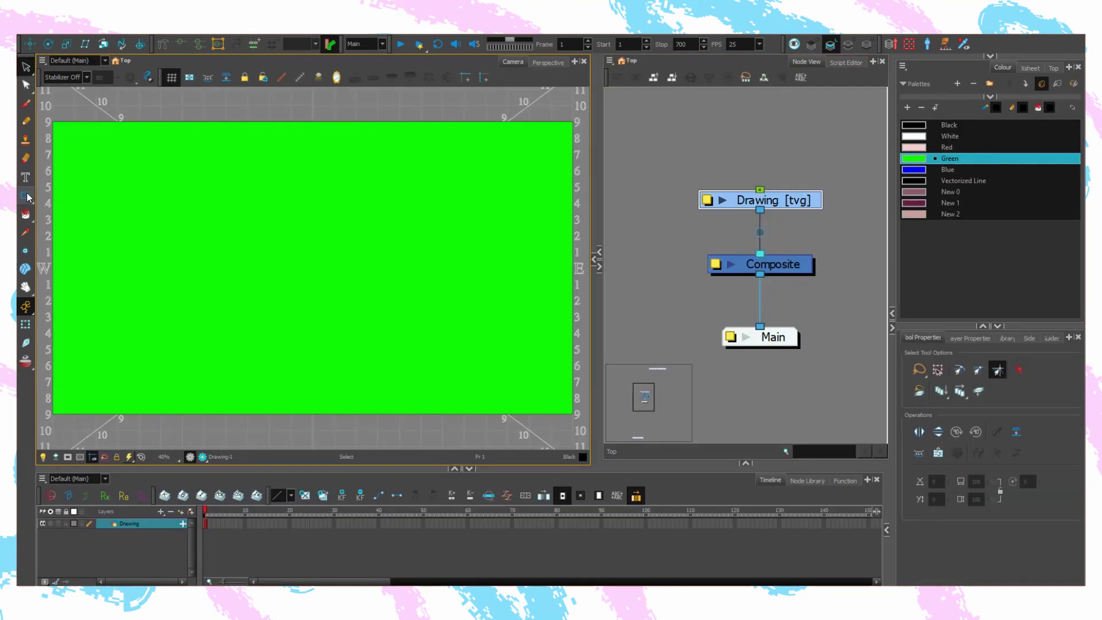
- Draw black vertical lines with the Line tool at every grid unit, extending above and below the green rectangle
{"action": "left_click_drag", "start_coordinate": [28, 197], "coordinate": [57, 222]}
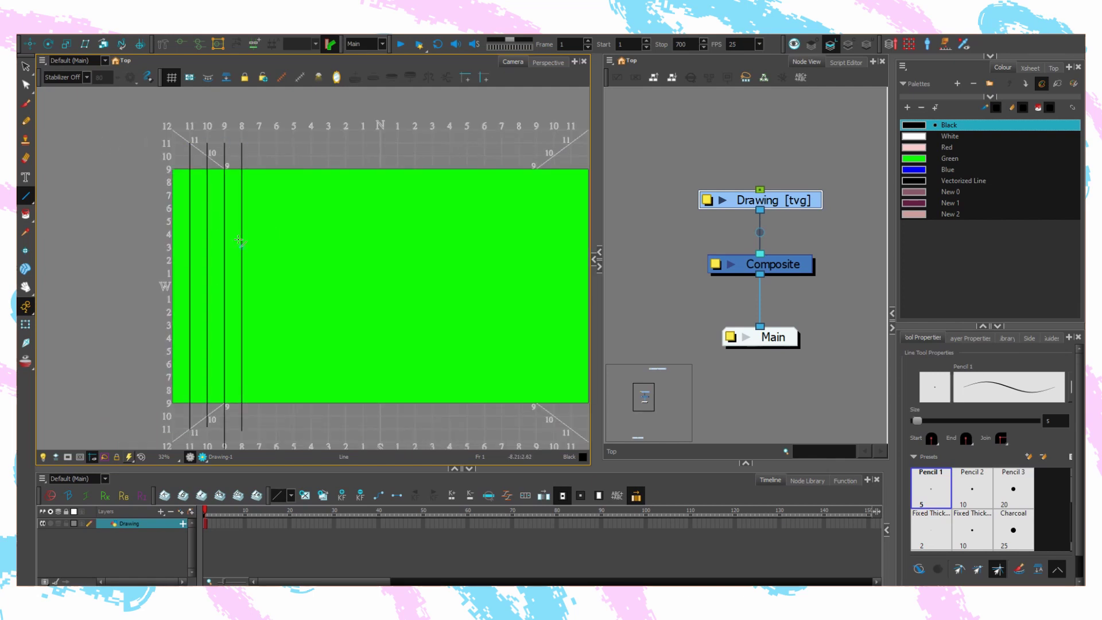
{"action": "left_click_drag", "start_coordinate": [259, 143], "coordinate": [259, 439]}
{"action": "left_click_drag", "start_coordinate": [276, 143], "coordinate": [276, 434]}
{"action": "mouse_move", "coordinate": [311, 142]}
{"action": "left_mouse_down"}
{"action": "mouse_move", "coordinate": [311, 448]}
{"action": "mouse_move", "coordinate": [293, 423]}
{"action": "left_mouse_up"}
{"action": "left_click_drag", "start_coordinate": [328, 143], "coordinate": [328, 425]}
{"action": "left_click_drag", "start_coordinate": [346, 142], "coordinate": [345, 427]}
{"action": "left_click_drag", "start_coordinate": [363, 143], "coordinate": [362, 422]}
{"action": "left_click_drag", "start_coordinate": [404, 384], "coordinate": [353, 382]}
{"action": "left_click_drag", "start_coordinate": [432, 141], "coordinate": [432, 407]}
{"action": "left_click_drag", "start_coordinate": [449, 141], "coordinate": [449, 420]}
{"action": "mouse_move", "coordinate": [467, 141]}
{"action": "left_mouse_down"}
{"action": "mouse_move", "coordinate": [468, 419]}
{"action": "mouse_move", "coordinate": [484, 423]}
{"action": "left_mouse_up"}
{"action": "left_click_drag", "start_coordinate": [501, 141], "coordinate": [502, 418]}
{"action": "left_click_drag", "start_coordinate": [519, 141], "coordinate": [518, 416]}
{"action": "left_click_drag", "start_coordinate": [536, 141], "coordinate": [536, 404]}
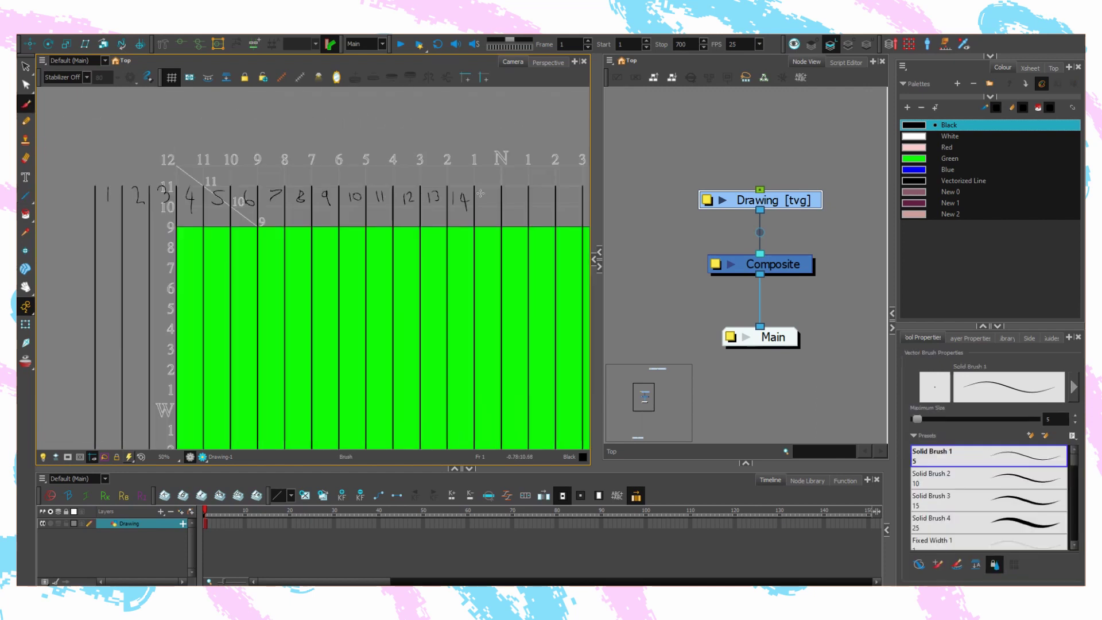
- Number the strips between the vertical lines from 1 to 32 with the Brush, above the green rectangle
{"action": "left_click_drag", "start_coordinate": [483, 219], "coordinate": [312, 220]}
{"action": "left_click_drag", "start_coordinate": [420, 187], "coordinate": [432, 198]}
{"action": "mouse_move", "coordinate": [499, 186]}
{"action": "left_mouse_down"}
{"action": "mouse_move", "coordinate": [518, 196]}
{"action": "mouse_move", "coordinate": [215, 219]}
{"action": "left_mouse_up"}
{"action": "left_click_drag", "start_coordinate": [446, 192], "coordinate": [464, 206]}
{"action": "scroll", "coordinate": [346, 214], "scroll_direction": "down", "scroll_amount": 3}
{"action": "key", "text": "alt+backslash"}
{"action": "key", "text": "alt+b"}
{"action": "left_click_drag", "start_coordinate": [162, 330], "coordinate": [336, 289]}
- Select all the lines and numbers and nudge them until the first line sits exactly on the rectangle's left edge
{"action": "key", "text": "alt+s"}
{"action": "mouse_move", "coordinate": [92, 154]}
{"action": "left_mouse_down"}
{"action": "mouse_move", "coordinate": [553, 179]}
{"action": "mouse_move", "coordinate": [100, 179]}
{"action": "mouse_move", "coordinate": [83, 128]}
{"action": "left_mouse_up"}
{"action": "mouse_move", "coordinate": [323, 304]}
{"action": "left_mouse_down"}
{"action": "mouse_move", "coordinate": [373, 298]}
{"action": "mouse_move", "coordinate": [362, 293]}
{"action": "left_mouse_up"}
{"action": "left_click_drag", "start_coordinate": [161, 265], "coordinate": [234, 320]}
{"action": "scroll", "coordinate": [233, 319], "scroll_direction": "up", "scroll_amount": 9}
{"action": "left_click_drag", "start_coordinate": [185, 241], "coordinate": [216, 284]}
{"action": "scroll", "coordinate": [166, 310], "scroll_direction": "up", "scroll_amount": 5}
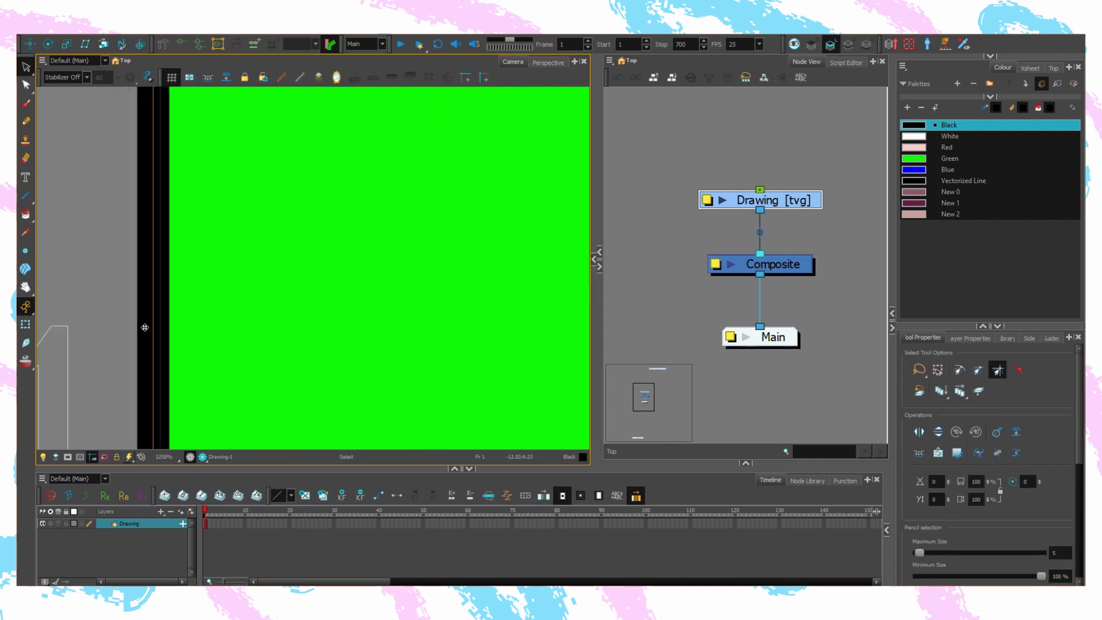
{"action": "scroll", "coordinate": [145, 328], "scroll_direction": "up", "scroll_amount": 5}
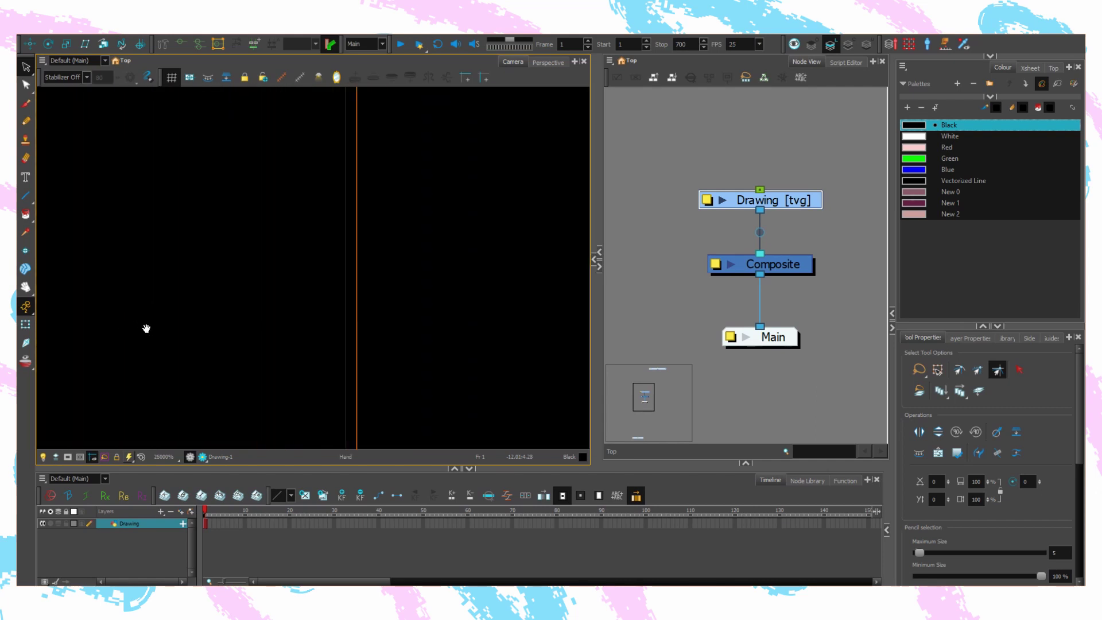
{"action": "key", "text": "Left"}
{"action": "key", "text": "Left"}
{"action": "key", "text": "Left"}
{"action": "key", "text": "Left"}
{"action": "key", "text": "Left"}
{"action": "key", "text": "Left"}
{"action": "key", "text": "Left"}
{"action": "key", "text": "Left"}
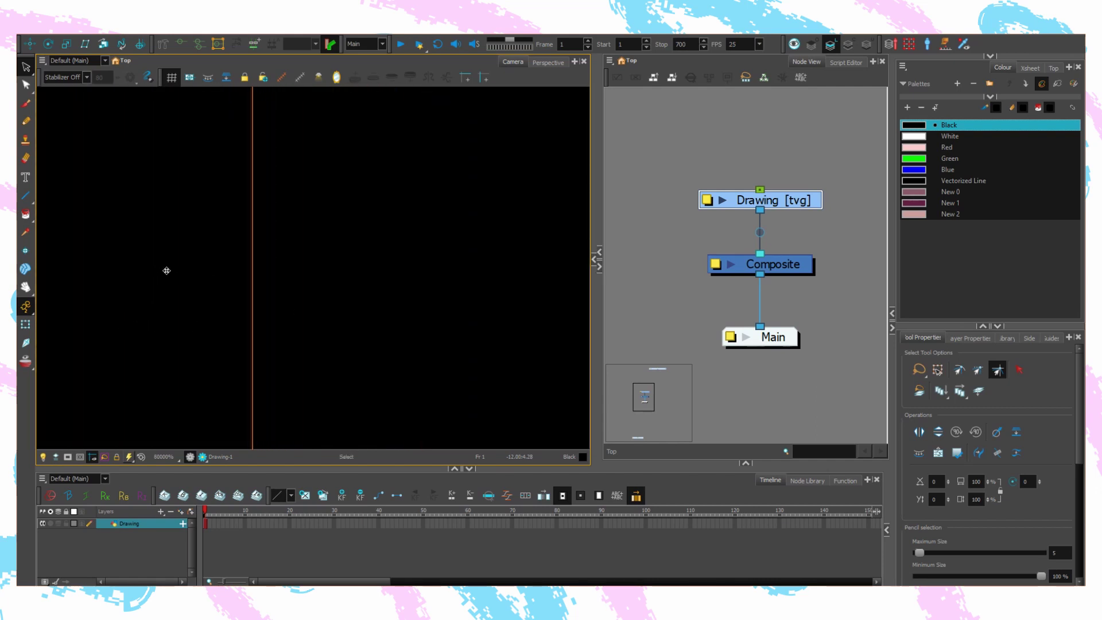
{"action": "key", "text": "Left"}
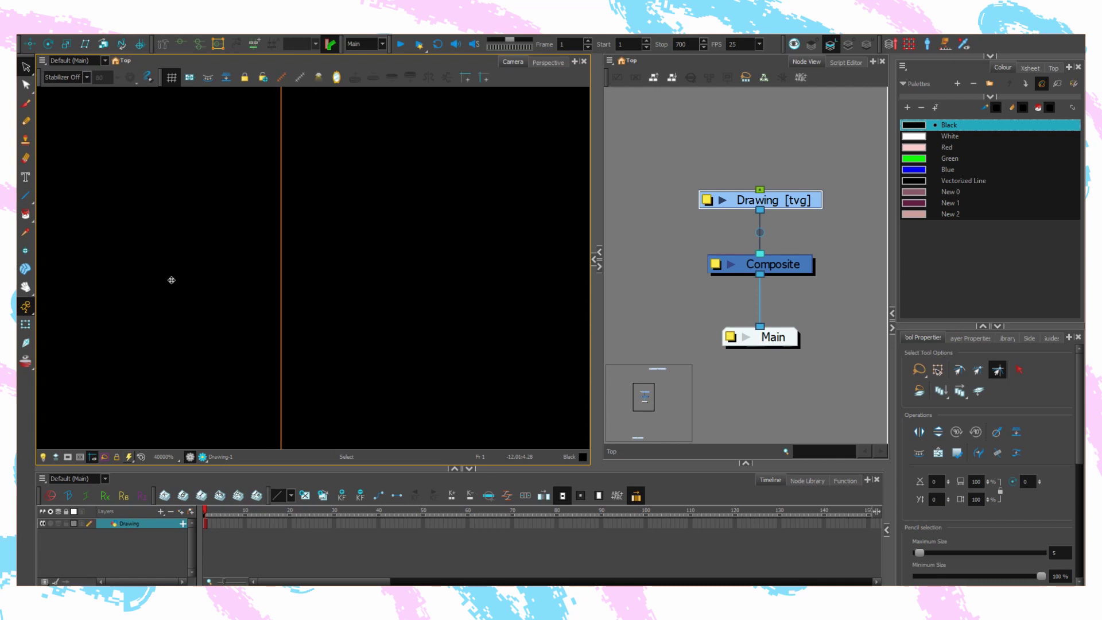
- Resize the selected lines horizontally so the last line sits exactly on the green rectangle's right edge
{"action": "scroll", "coordinate": [174, 278], "scroll_direction": "down", "scroll_amount": 15}
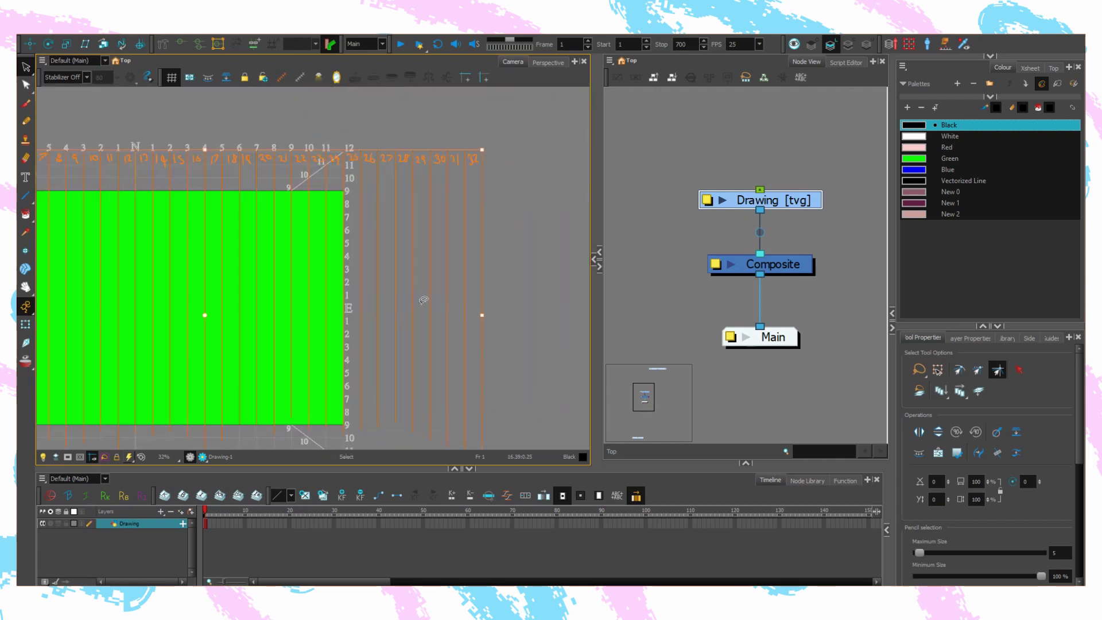
{"action": "left_click_drag", "start_coordinate": [482, 315], "coordinate": [153, 120]}
{"action": "scroll", "coordinate": [320, 286], "scroll_direction": "up", "scroll_amount": 6}
{"action": "left_click", "coordinate": [997, 370]}
{"action": "scroll", "coordinate": [354, 413], "scroll_direction": "up", "scroll_amount": 3}
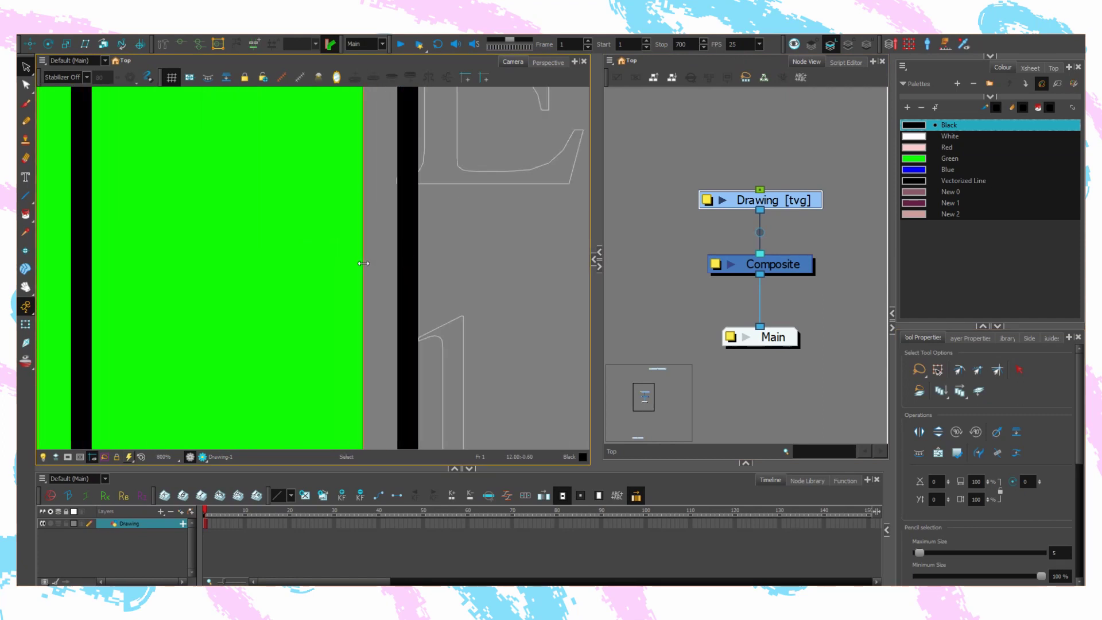
{"action": "scroll", "coordinate": [402, 269], "scroll_direction": "up", "scroll_amount": 11}
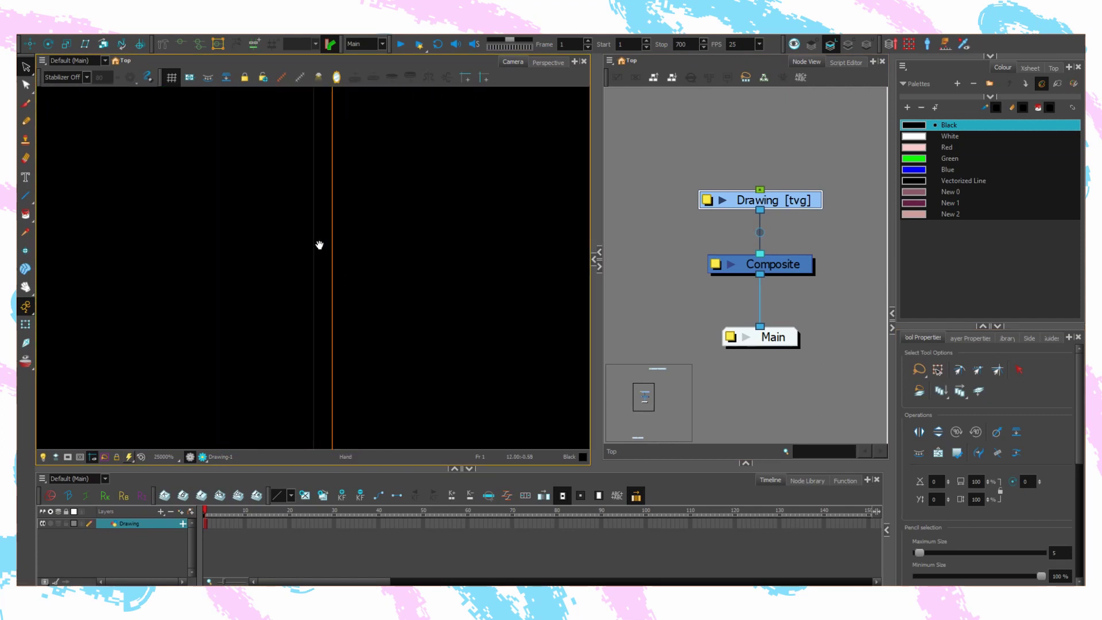
{"action": "scroll", "coordinate": [325, 287], "scroll_direction": "up", "scroll_amount": 3}
{"action": "left_click_drag", "start_coordinate": [361, 260], "coordinate": [300, 273]}
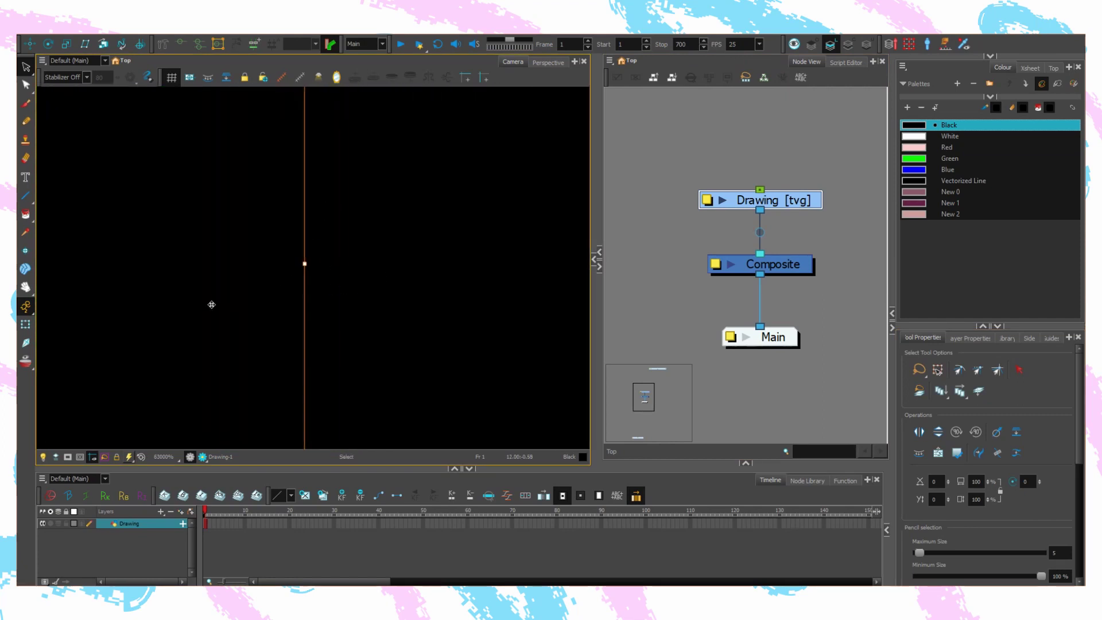
{"action": "scroll", "coordinate": [211, 304], "scroll_direction": "down", "scroll_amount": 15}
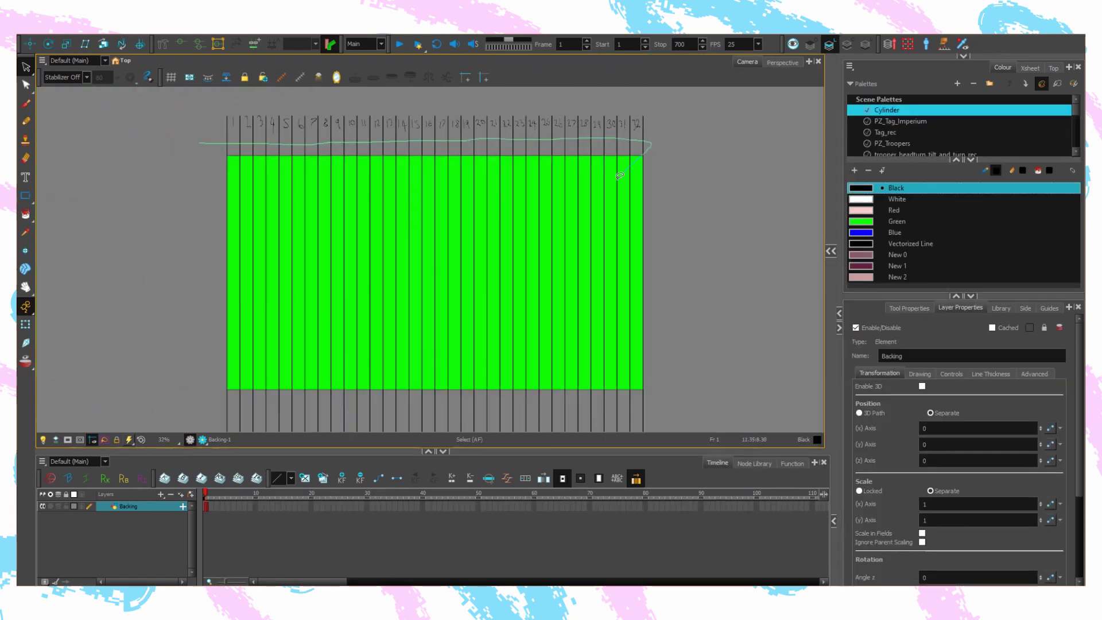
- Lasso the whole drawing, flatten it, and select individual green panels to check that they are separated
{"action": "left_click_drag", "start_coordinate": [219, 291], "coordinate": [224, 294]}
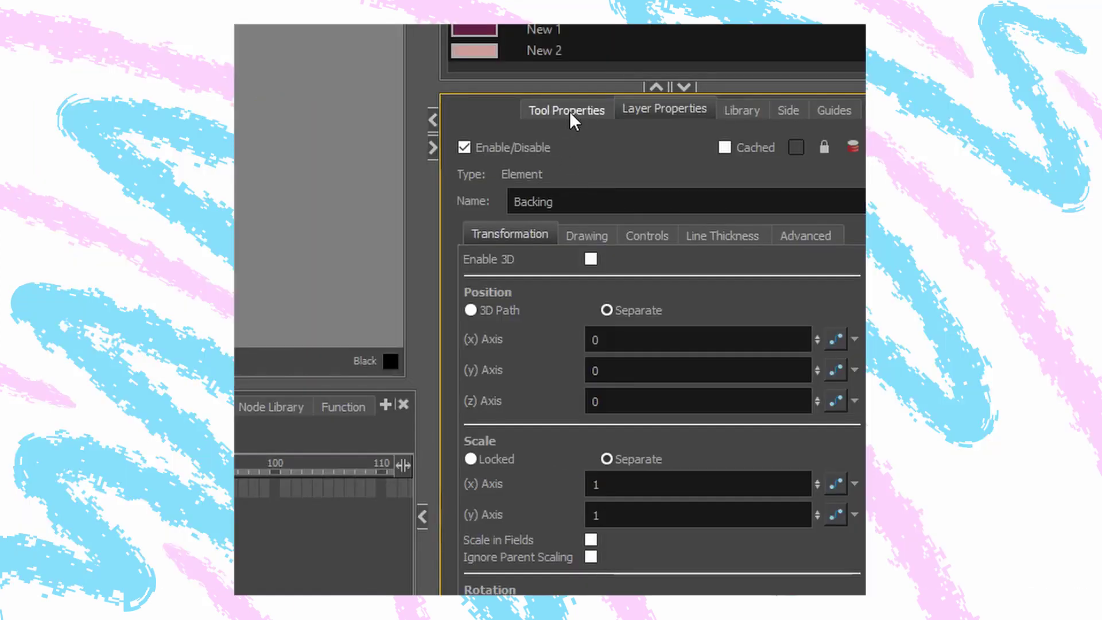
{"action": "left_click", "coordinate": [912, 308]}
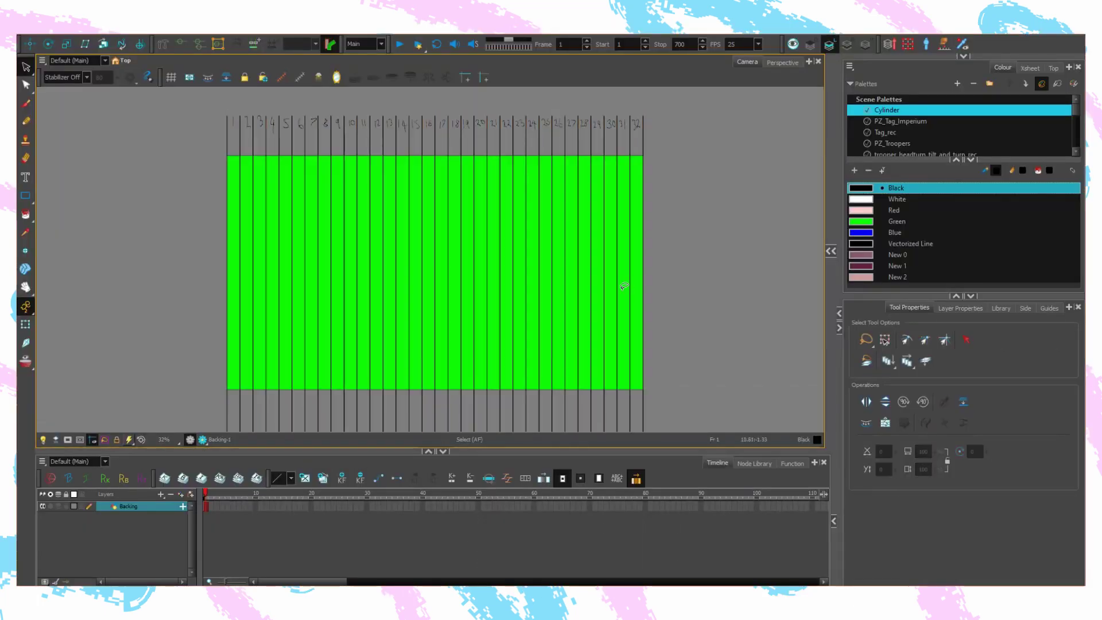
{"action": "left_click", "coordinate": [627, 286]}
{"action": "left_click", "coordinate": [588, 288]}
{"action": "left_click", "coordinate": [563, 300]}
- Try moving a single green panel off the rectangle and undo the move
{"action": "scroll", "coordinate": [615, 307], "scroll_direction": "up", "scroll_amount": 3}
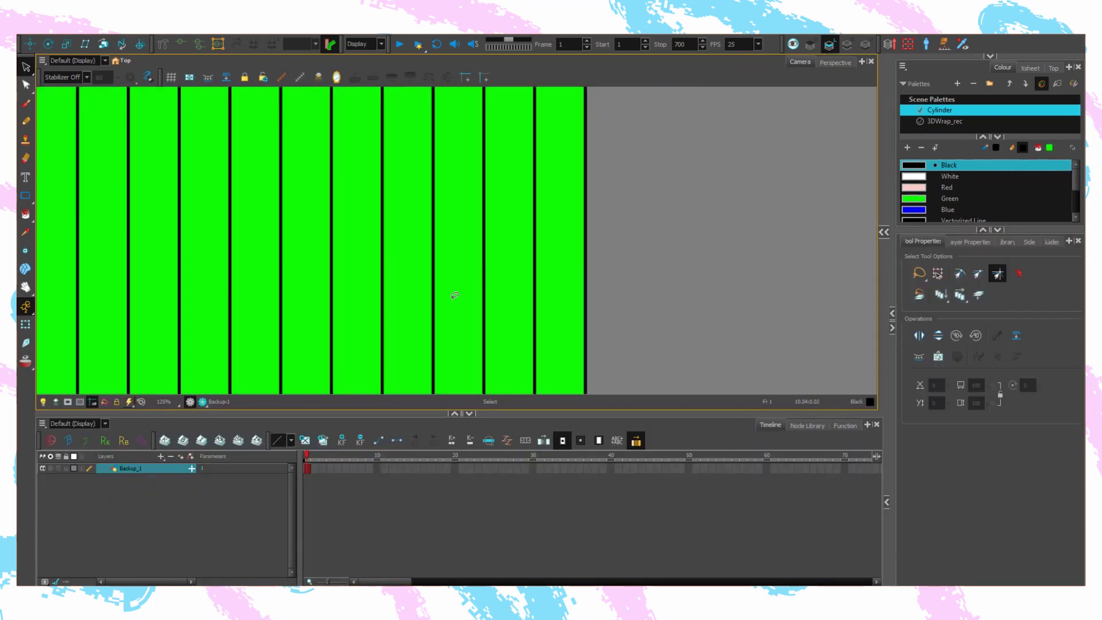
{"action": "left_click", "coordinate": [452, 304]}
{"action": "left_click_drag", "start_coordinate": [451, 328], "coordinate": [808, 278]}
{"action": "key", "text": "ctrl+z"}
- Move one dividing line off the rectangle and pull the merged double-width panel away
{"action": "left_click", "coordinate": [484, 312]}
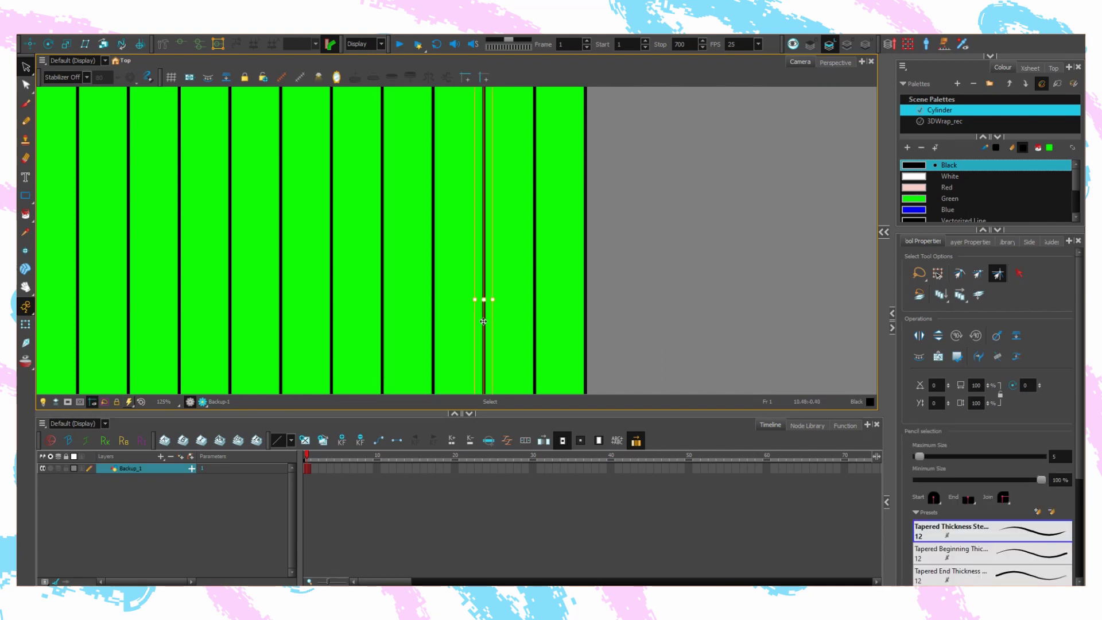
{"action": "left_click_drag", "start_coordinate": [483, 321], "coordinate": [653, 303]}
{"action": "left_click", "coordinate": [503, 312]}
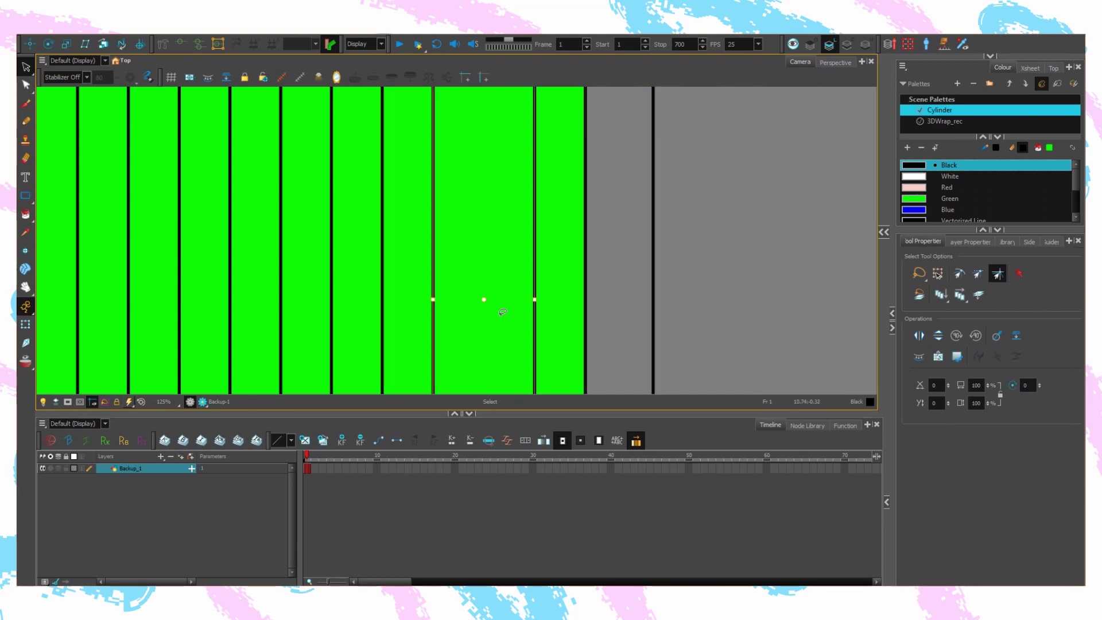
{"action": "left_click_drag", "start_coordinate": [478, 341], "coordinate": [766, 290]}
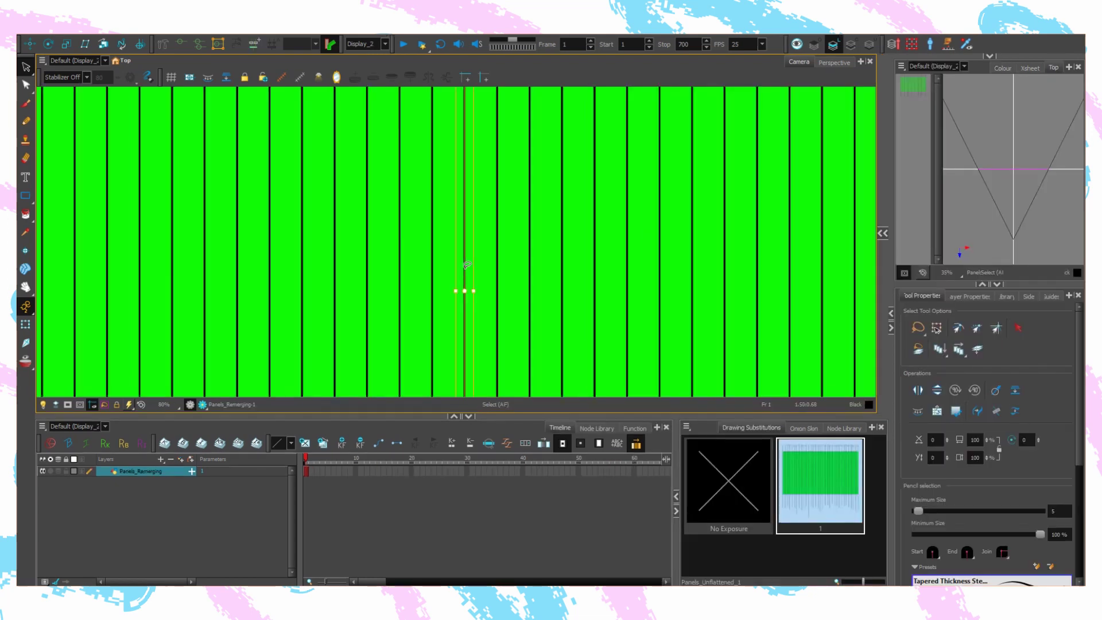
- Delete four neighbouring dividing lines in the Panels_Remerging drawing and move the merged green section aside
{"action": "key", "text": "Delete"}
{"action": "left_click", "coordinate": [432, 265]}
{"action": "key", "text": "Delete"}
{"action": "left_click", "coordinate": [400, 267]}
{"action": "key", "text": "Delete"}
{"action": "left_click", "coordinate": [368, 266]}
{"action": "key", "text": "Delete"}
{"action": "left_click", "coordinate": [435, 302]}
{"action": "left_click_drag", "start_coordinate": [435, 302], "coordinate": [623, 237]}
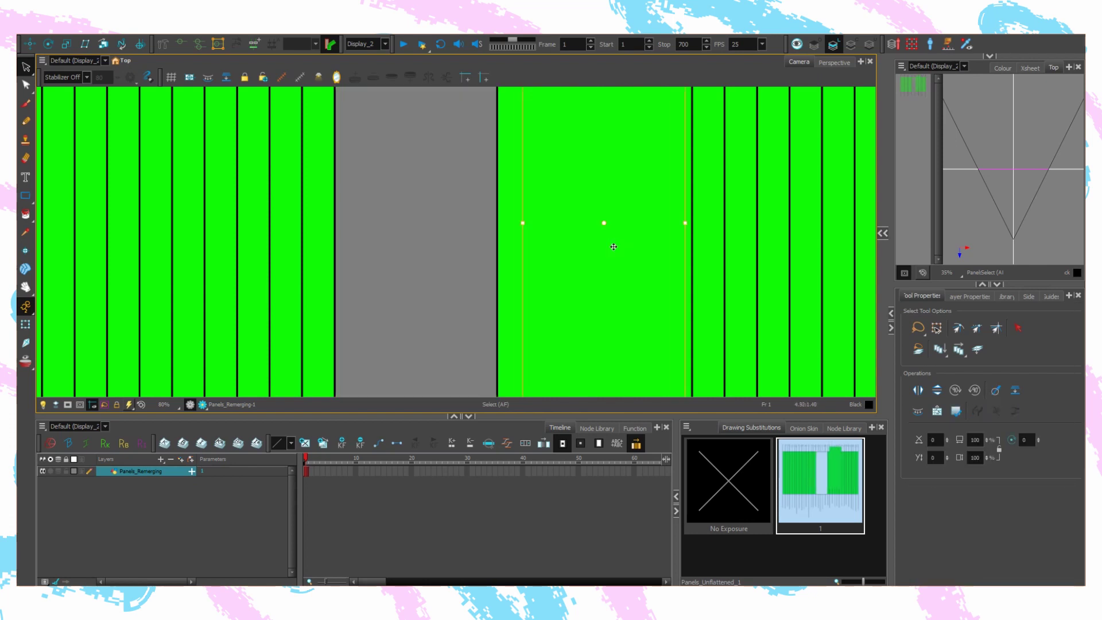
- Test pulling the third-from-last green panel away from its dividing lines and undo the move
{"action": "scroll", "coordinate": [424, 311], "scroll_direction": "down", "scroll_amount": 5}
{"action": "left_click_drag", "start_coordinate": [478, 311], "coordinate": [689, 310]}
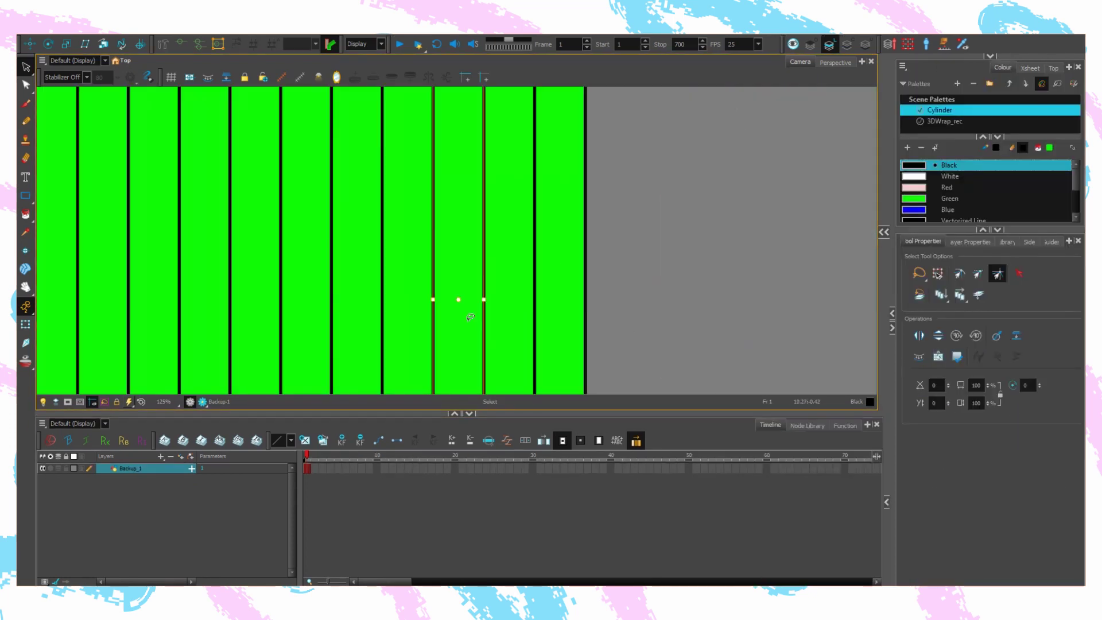
{"action": "left_click", "coordinate": [469, 322]}
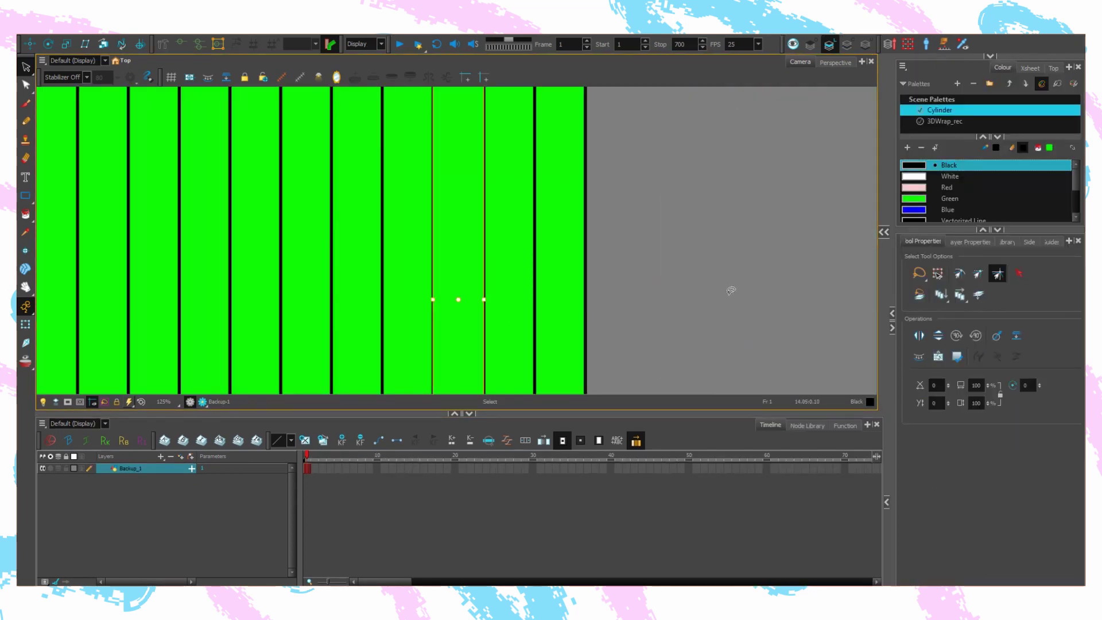
{"action": "left_click", "coordinate": [697, 299]}
{"action": "left_click", "coordinate": [459, 346]}
{"action": "left_click_drag", "start_coordinate": [457, 350], "coordinate": [653, 359]}
{"action": "key", "text": "ctrl+z"}
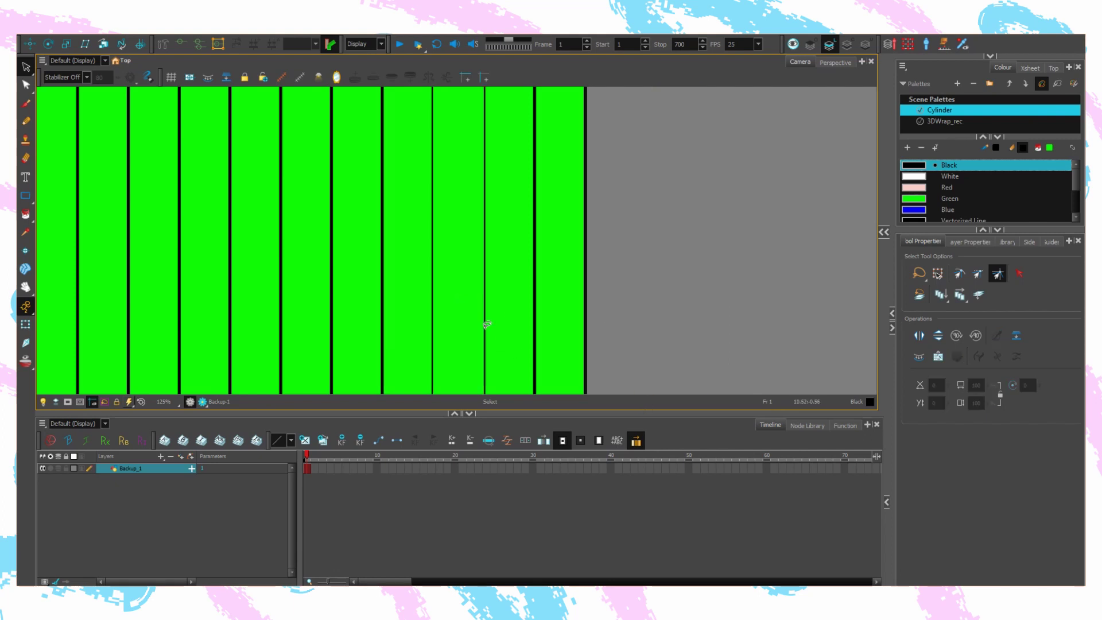
- Delete the dividing line beside the third-from-last panel, move that panel aside, and undo both changes
{"action": "left_click", "coordinate": [485, 325]}
{"action": "key", "text": "Delete"}
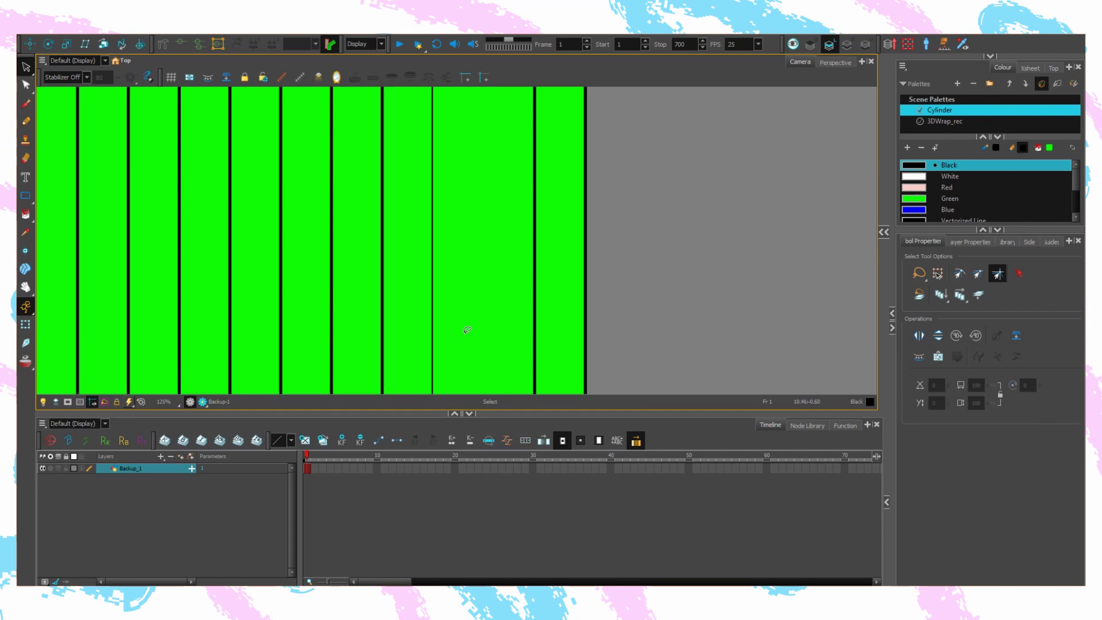
{"action": "left_click", "coordinate": [462, 330]}
{"action": "left_click_drag", "start_coordinate": [465, 350], "coordinate": [694, 351]}
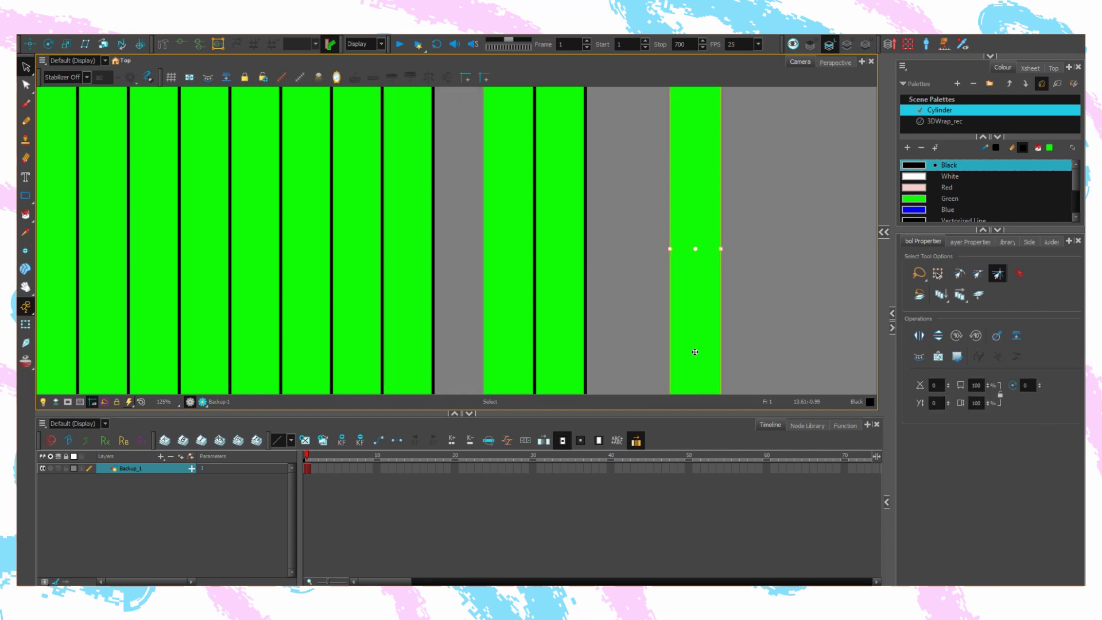
{"action": "key", "text": "ctrl+z"}
{"action": "key", "text": "ctrl+z"}
- Separate the green panels from their dividing lines one by one, working across the whole rectangle
{"action": "left_click", "coordinate": [248, 370]}
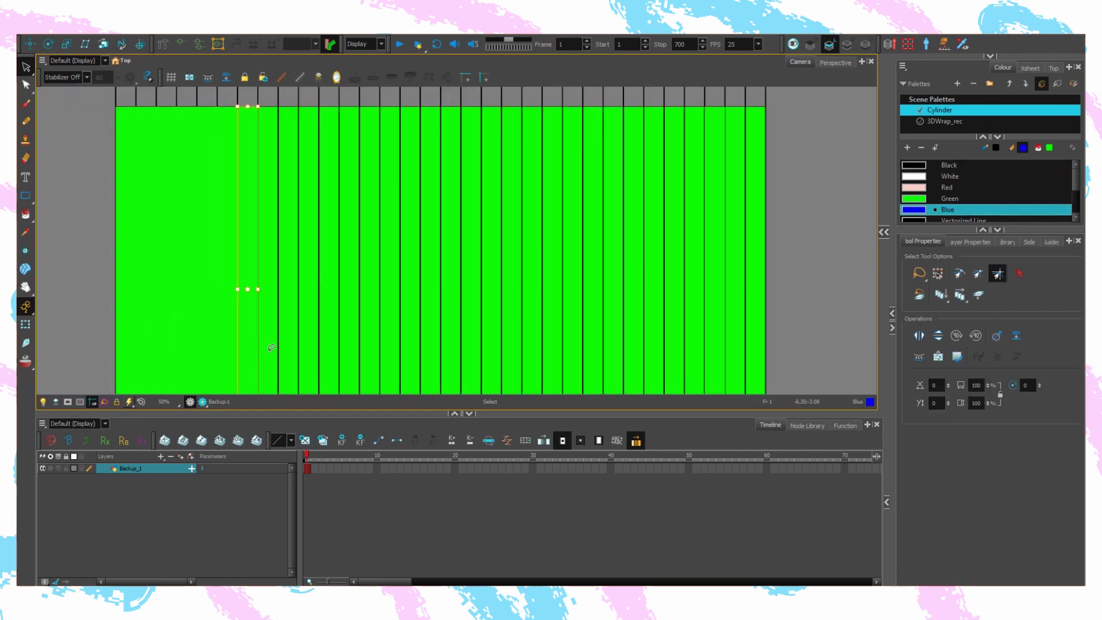
{"action": "left_click", "coordinate": [308, 370]}
{"action": "left_click", "coordinate": [369, 370]}
{"action": "left_click", "coordinate": [430, 373]}
{"action": "left_click", "coordinate": [512, 374]}
{"action": "left_click", "coordinate": [653, 374]}
{"action": "left_click", "coordinate": [735, 373]}
- Fill every second panel across the rectangle with Blue using the Paint tool
{"action": "key", "text": "alt+i"}
{"action": "left_click", "coordinate": [915, 209]}
{"action": "left_click", "coordinate": [754, 118]}
{"action": "left_click", "coordinate": [717, 115]}
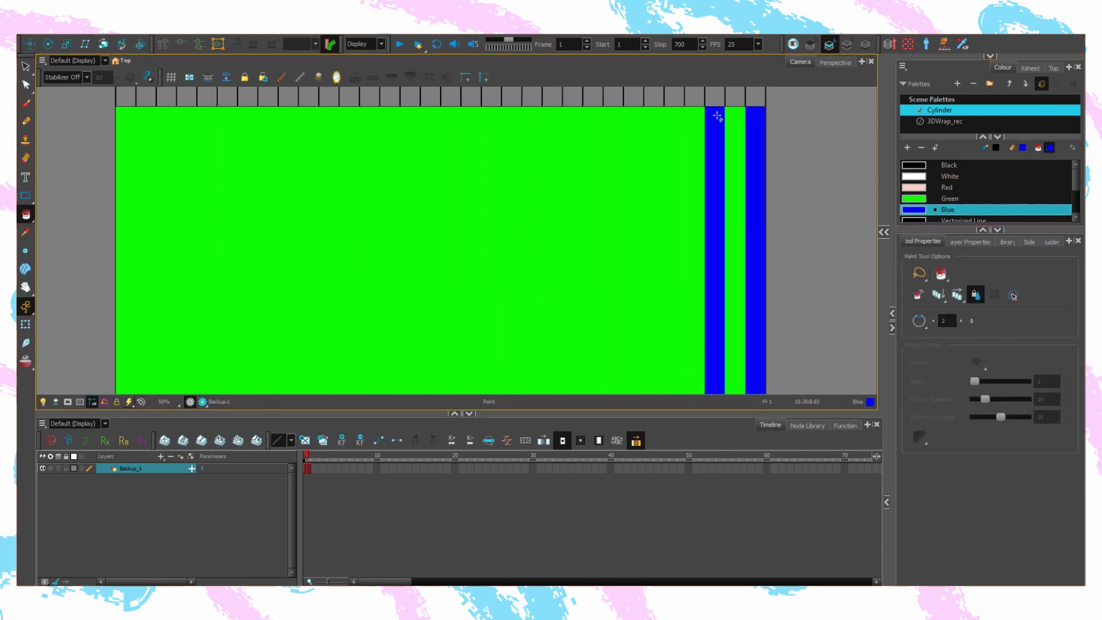
{"action": "left_click", "coordinate": [634, 121]}
{"action": "left_click", "coordinate": [674, 120]}
{"action": "left_click", "coordinate": [593, 121]}
{"action": "left_click", "coordinate": [552, 120]}
{"action": "left_click", "coordinate": [511, 121]}
{"action": "left_click", "coordinate": [471, 121]}
{"action": "left_click", "coordinate": [348, 121]}
{"action": "left_click", "coordinate": [307, 120]}
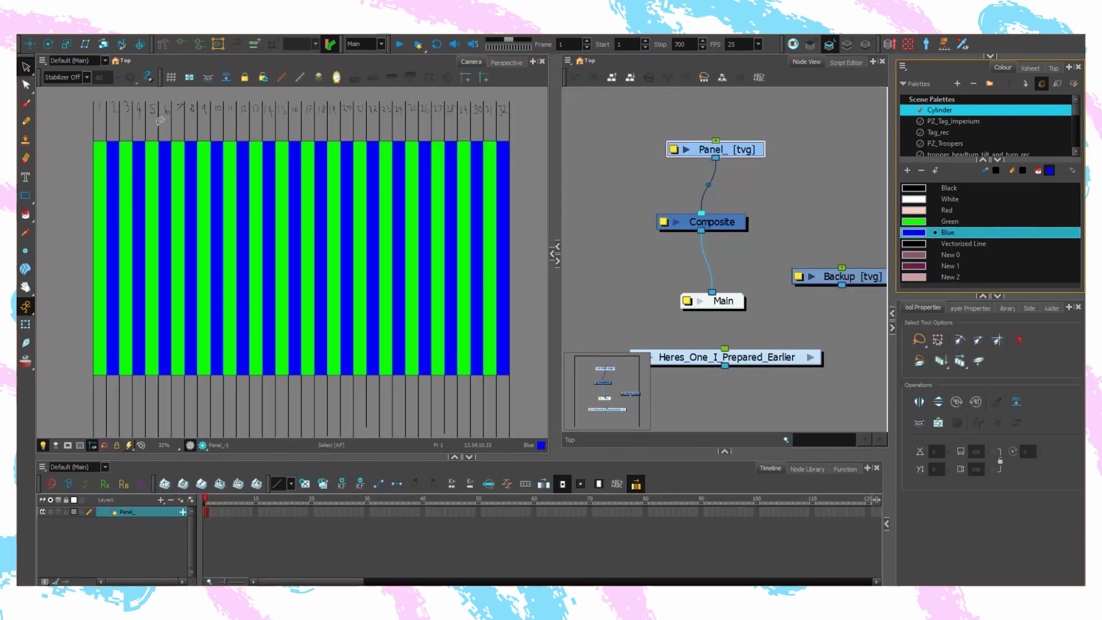
- Lasso the handwritten numbers and line ends above the striped panels and delete them
{"action": "left_click", "coordinate": [66, 122]}
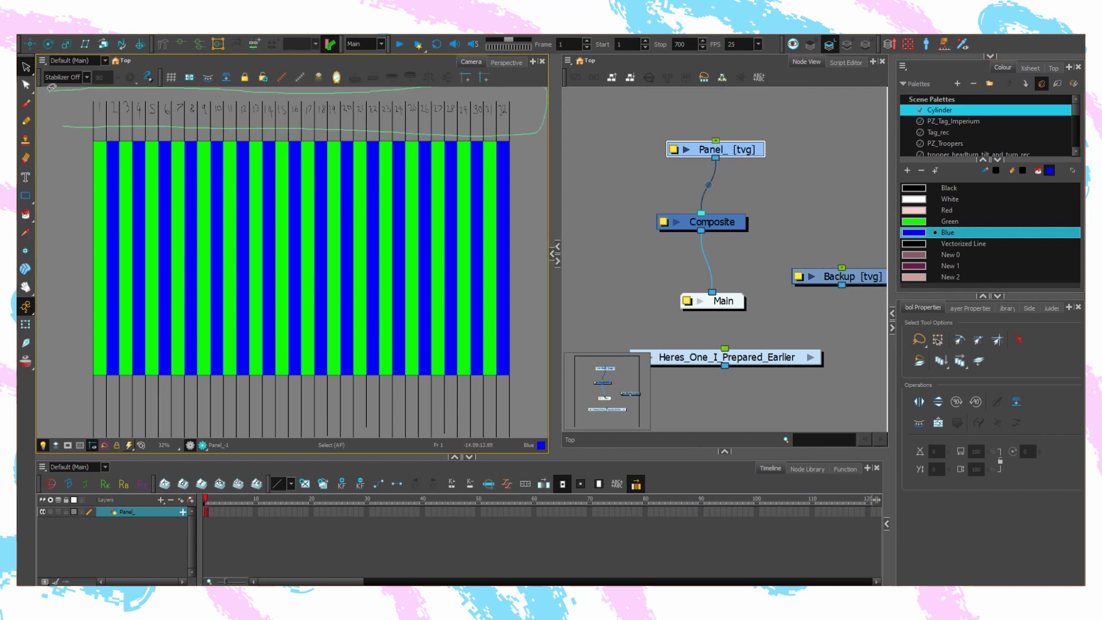
{"action": "left_click_drag", "start_coordinate": [51, 87], "coordinate": [54, 100]}
{"action": "key", "text": "Delete"}
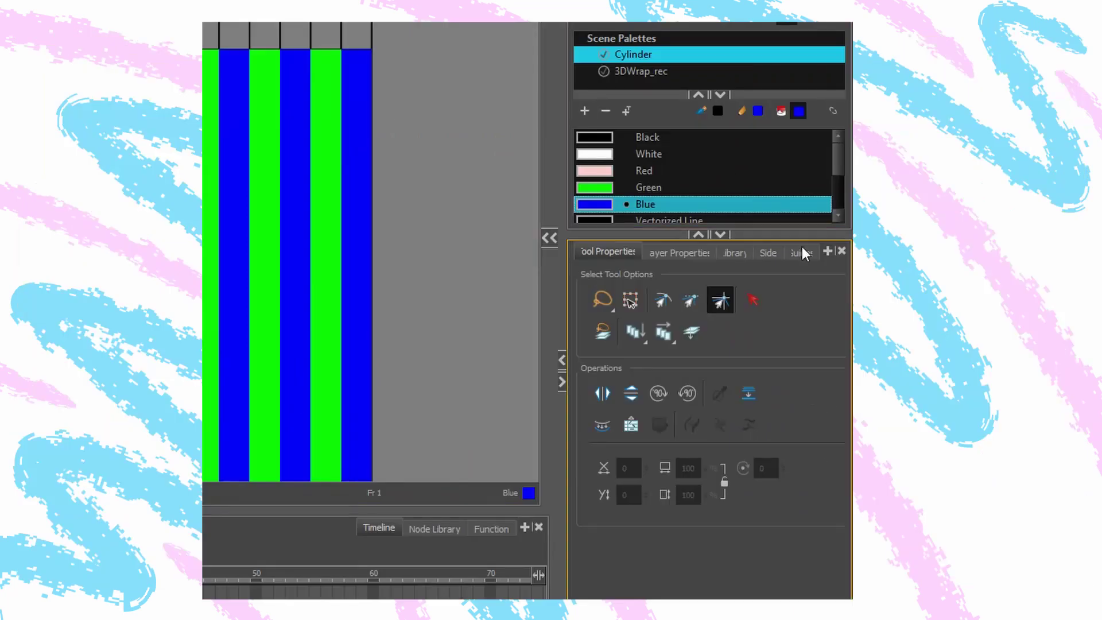
- Change the Select tool's selection mode and delete the leftover line end above the last blue panel
{"action": "left_click", "coordinate": [755, 301]}
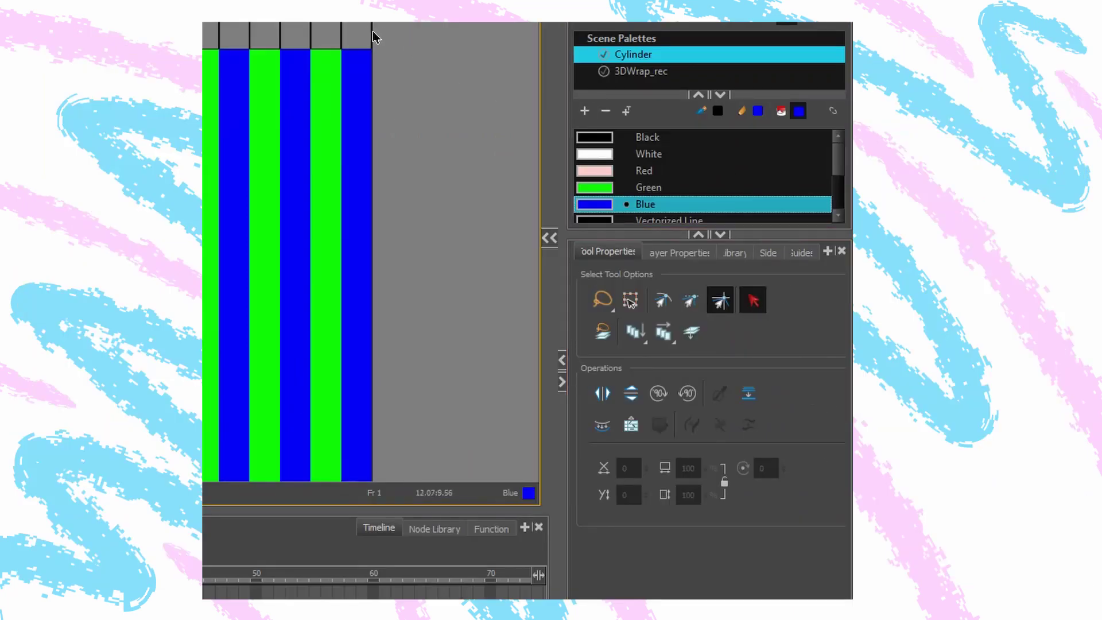
{"action": "left_click_drag", "start_coordinate": [342, 33], "coordinate": [424, 144]}
{"action": "key", "text": "Delete"}
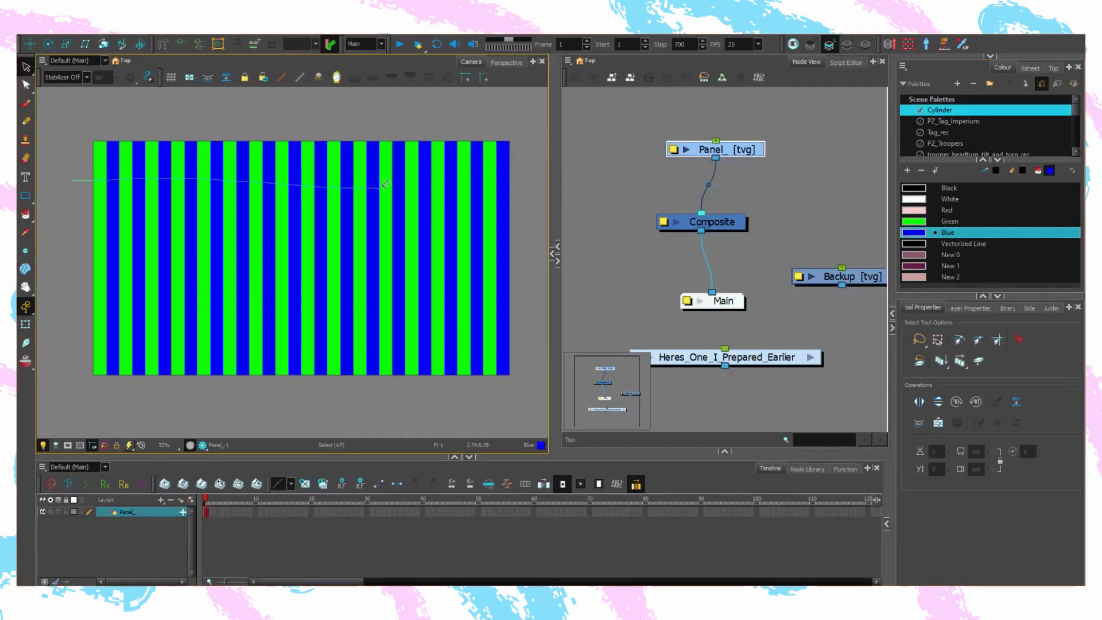
- Distribute all the lassoed striped panels to separate layers and delete the original Panel_ drawing node
{"action": "left_click_drag", "start_coordinate": [407, 187], "coordinate": [519, 189]}
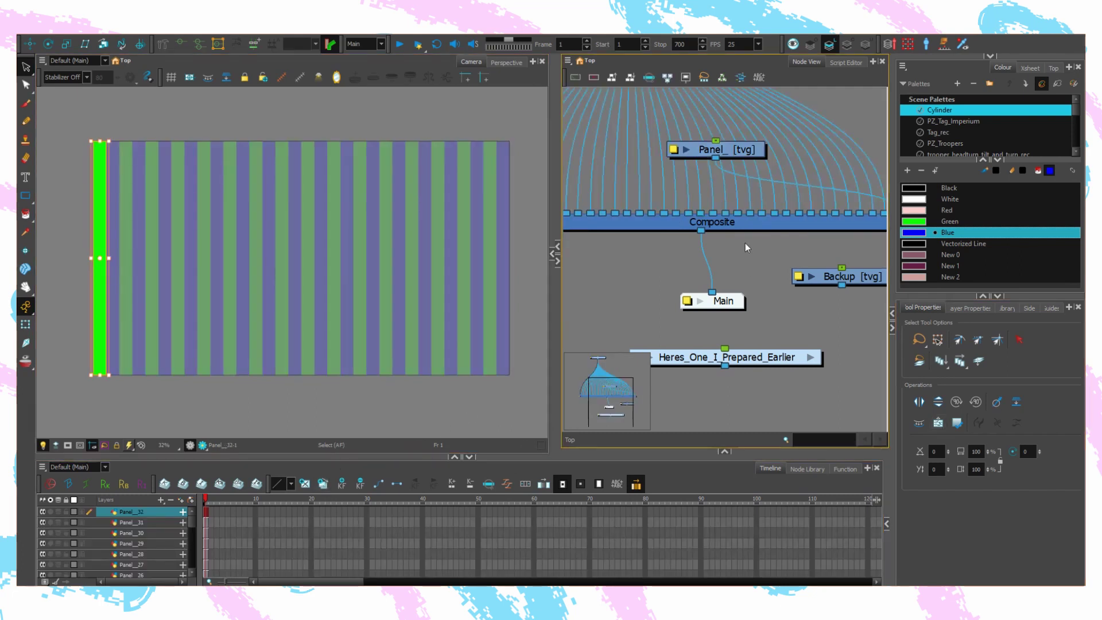
{"action": "left_click", "coordinate": [742, 150]}
{"action": "scroll", "coordinate": [737, 214], "scroll_direction": "down", "scroll_amount": 3}
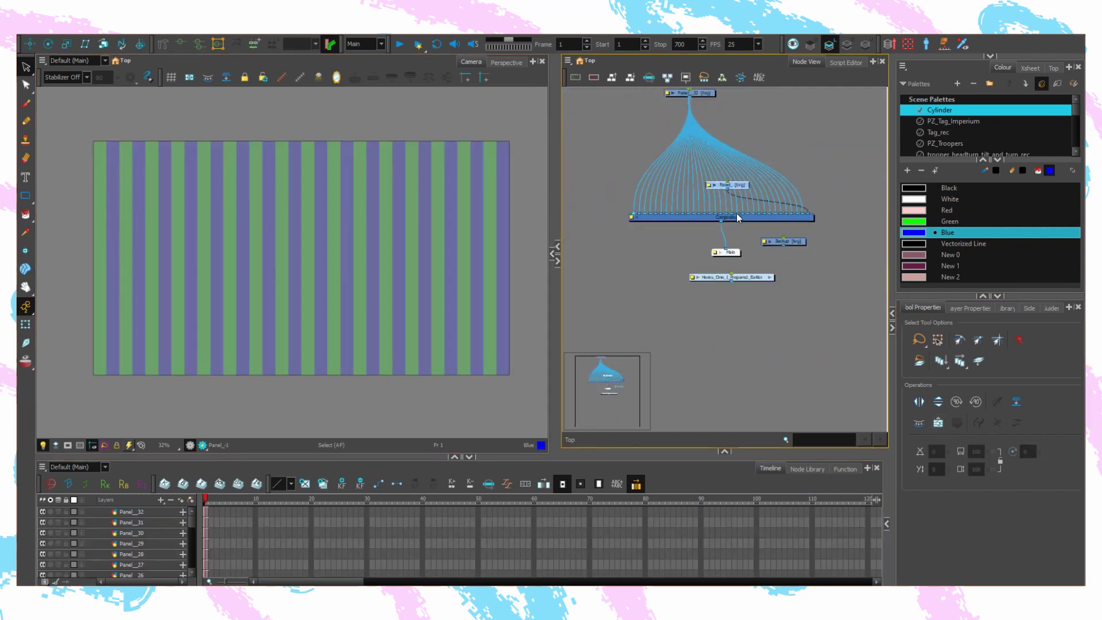
{"action": "key", "text": "Delete"}
{"action": "key", "text": "Return"}
- Fan out the stacked panel nodes above the Composite, following the order of the Backing layers
{"action": "left_click_drag", "start_coordinate": [679, 131], "coordinate": [691, 208]}
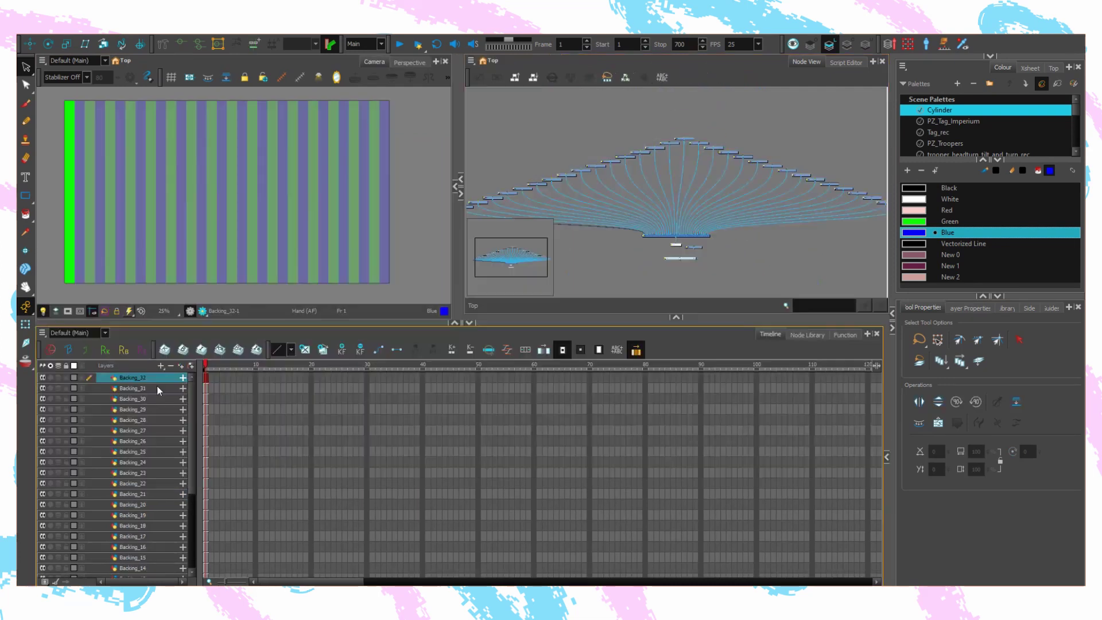
{"action": "left_click_drag", "start_coordinate": [157, 386], "coordinate": [150, 562]}
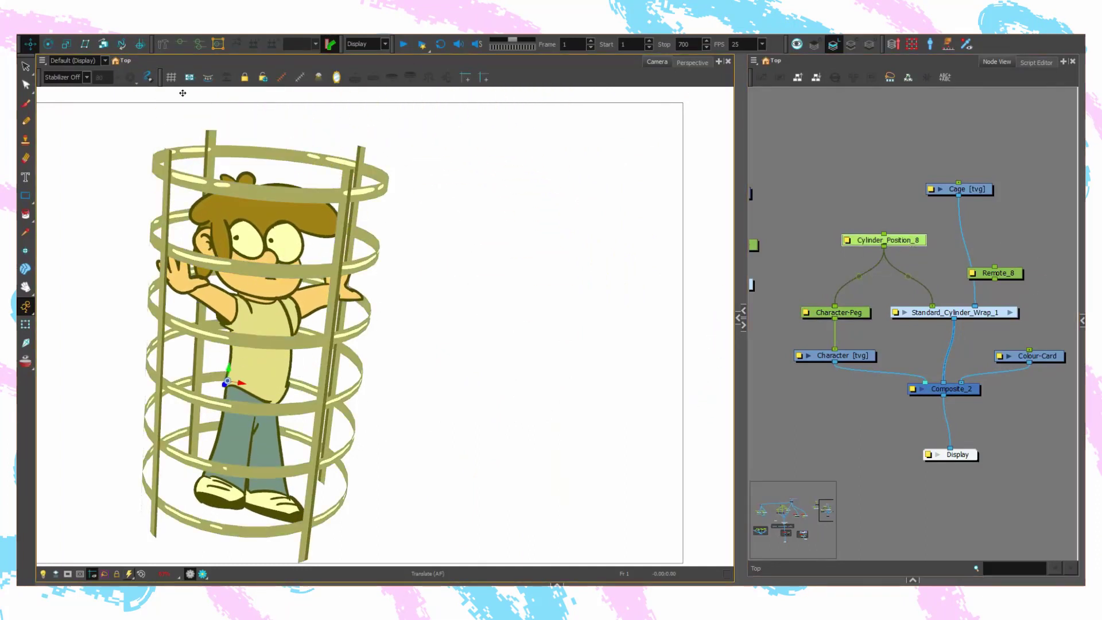
- Rotate the caged character in the finished example scene with the Rotate tool
{"action": "left_click", "coordinate": [47, 44]}
{"action": "left_click_drag", "start_coordinate": [236, 364], "coordinate": [221, 334]}
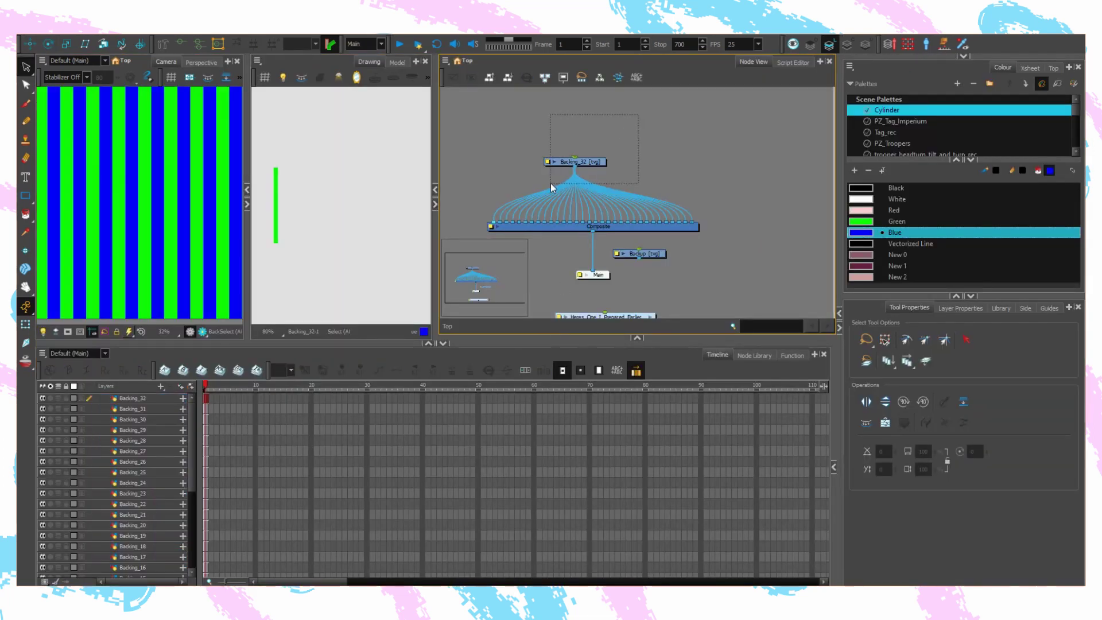
- Arrange the separated panel nodes in one straight horizontal row above the Composite node
{"action": "left_click", "coordinate": [508, 76]}
{"action": "left_click", "coordinate": [541, 320]}
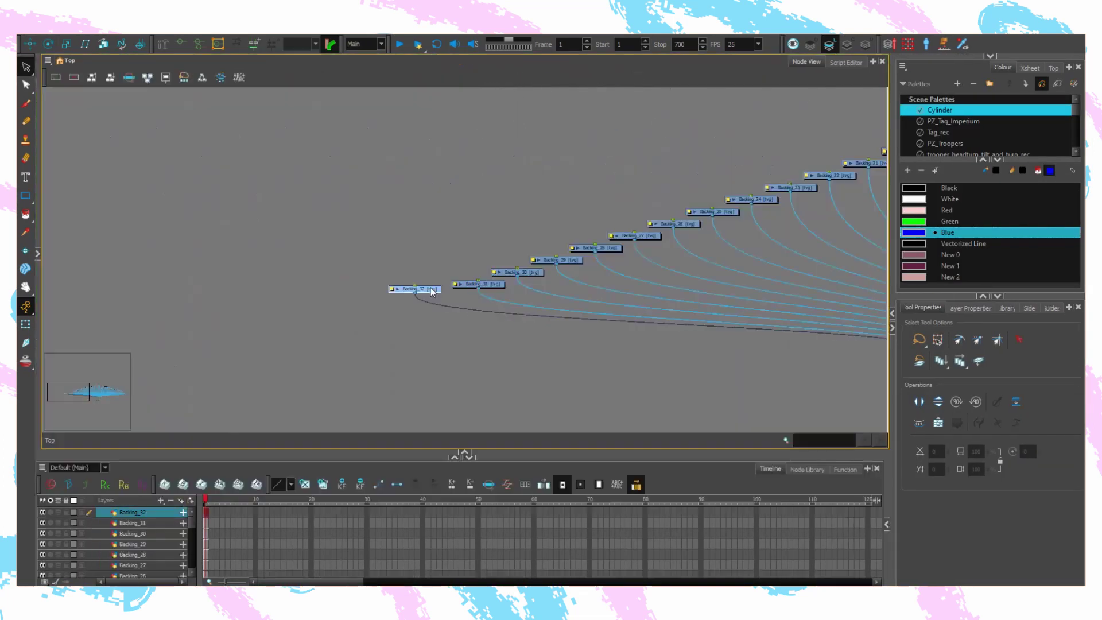
{"action": "left_click", "coordinate": [480, 285], "text": "shift"}
{"action": "left_click_drag", "start_coordinate": [595, 249], "coordinate": [556, 224]}
{"action": "scroll", "coordinate": [557, 219], "scroll_direction": "down", "scroll_amount": 1}
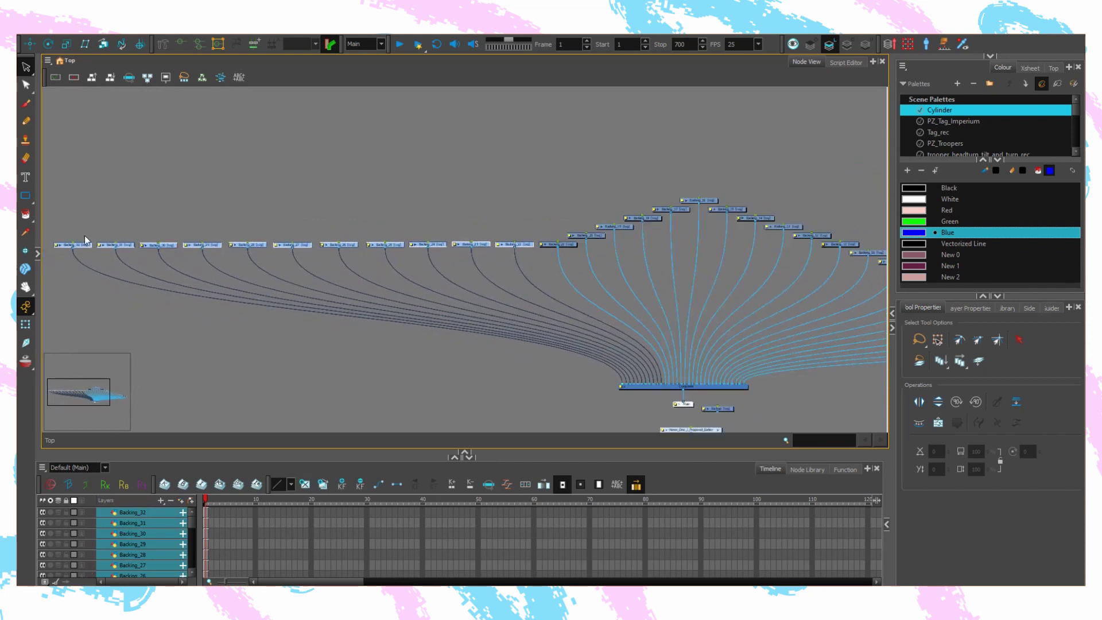
{"action": "left_click_drag", "start_coordinate": [65, 246], "coordinate": [505, 267]}
{"action": "left_click_drag", "start_coordinate": [478, 256], "coordinate": [427, 226]}
{"action": "scroll", "coordinate": [446, 348], "scroll_direction": "down", "scroll_amount": 1}
{"action": "left_click_drag", "start_coordinate": [561, 245], "coordinate": [517, 221]}
{"action": "left_click_drag", "start_coordinate": [717, 270], "coordinate": [304, 277]}
{"action": "left_click_drag", "start_coordinate": [321, 202], "coordinate": [737, 358]}
{"action": "scroll", "coordinate": [363, 344], "scroll_direction": "up", "scroll_amount": 1}
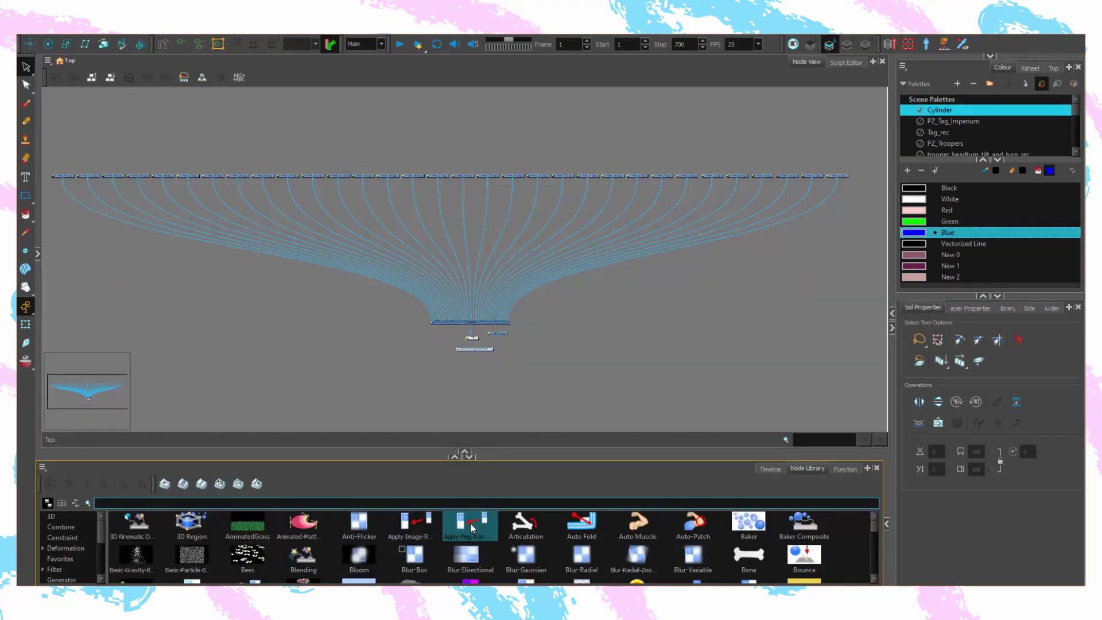
- Insert Apply-Peg-Transformation nodes into the connections between the panel nodes and the Composite, starting with the leftmost panel
{"action": "left_click_drag", "start_coordinate": [472, 528], "coordinate": [141, 189]}
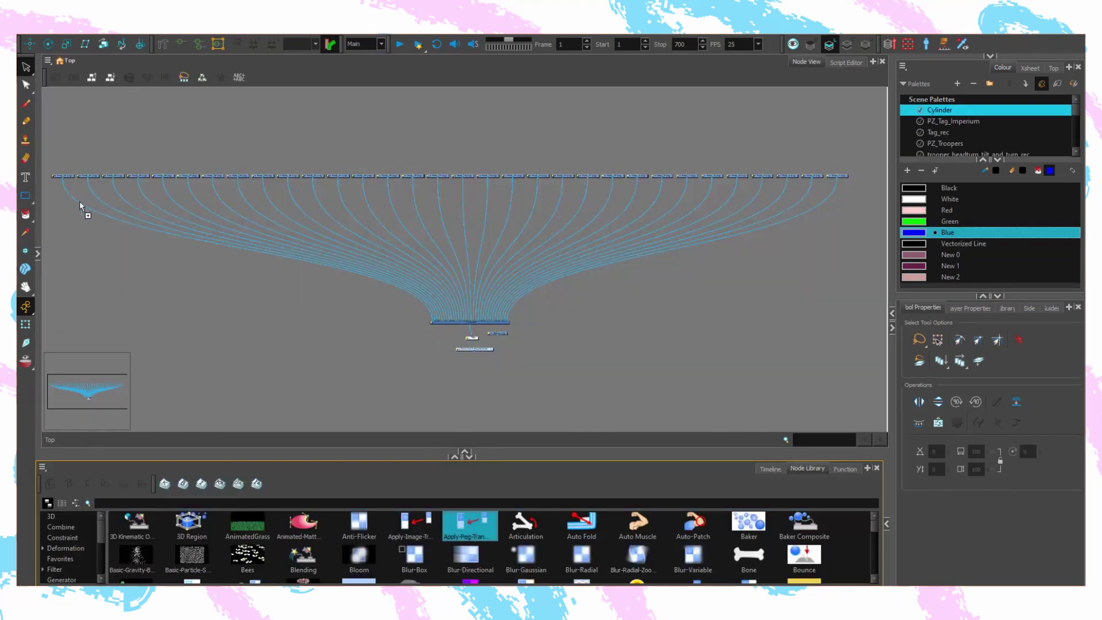
{"action": "left_click_drag", "start_coordinate": [79, 205], "coordinate": [80, 205]}
{"action": "left_click_drag", "start_coordinate": [79, 256], "coordinate": [304, 308]}
{"action": "scroll", "coordinate": [301, 308], "scroll_direction": "up", "scroll_amount": 5}
{"action": "left_click_drag", "start_coordinate": [344, 264], "coordinate": [308, 319]}
{"action": "left_click_drag", "start_coordinate": [314, 233], "coordinate": [275, 221]}
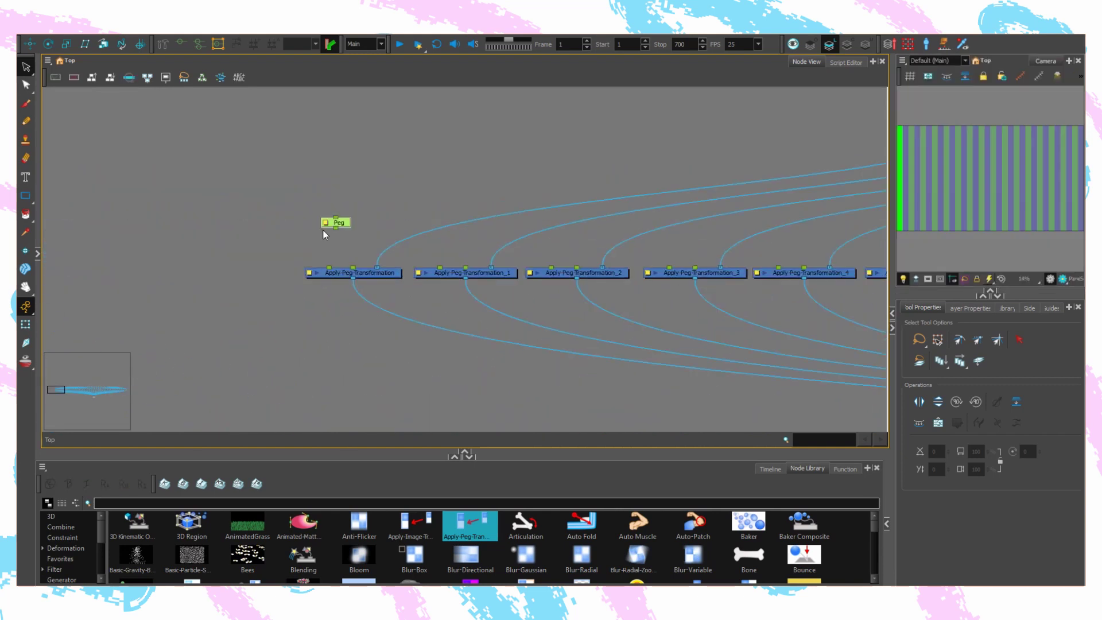
- Add pegs Peg through Peg_17 and connect each one to the transformation input of its own Apply-Peg-Transformation node
{"action": "left_click_drag", "start_coordinate": [336, 228], "coordinate": [329, 267]}
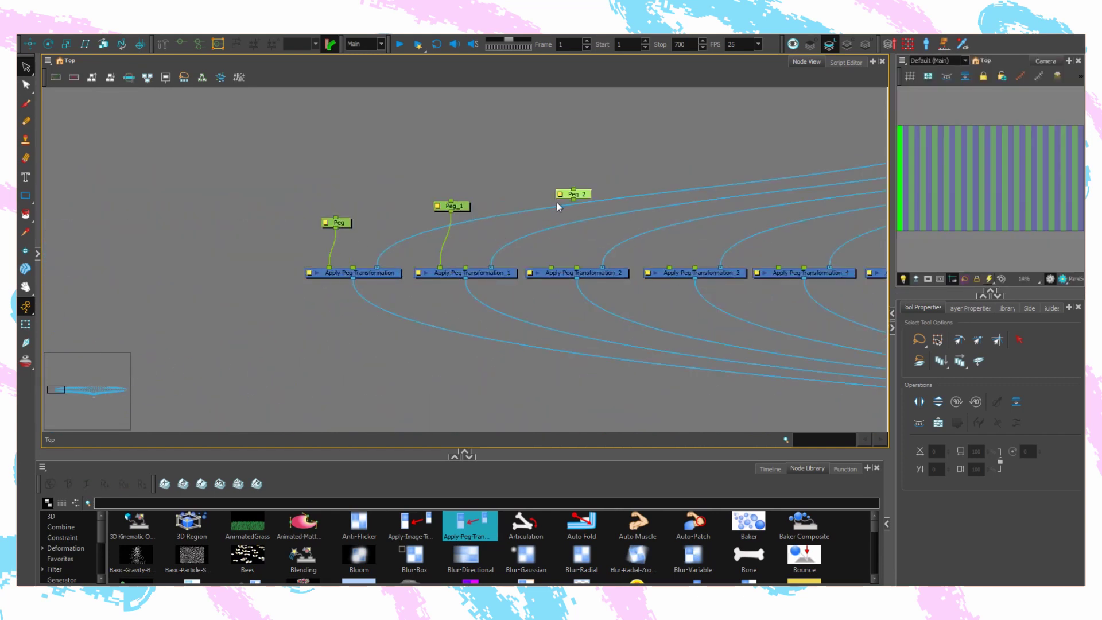
{"action": "left_click_drag", "start_coordinate": [572, 200], "coordinate": [552, 265]}
{"action": "left_click_drag", "start_coordinate": [552, 265], "coordinate": [551, 267]}
{"action": "left_click_drag", "start_coordinate": [501, 238], "coordinate": [496, 259]}
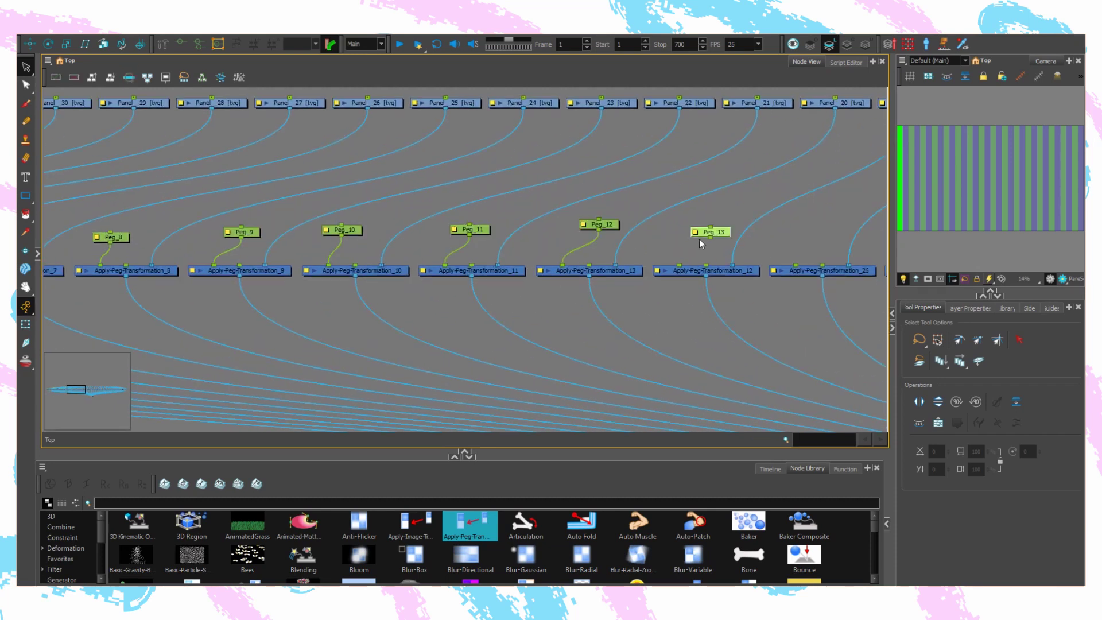
{"action": "left_click_drag", "start_coordinate": [710, 236], "coordinate": [713, 267]}
{"action": "key", "text": "ctrl+v"}
{"action": "left_click_drag", "start_coordinate": [425, 233], "coordinate": [410, 250]}
{"action": "left_click_drag", "start_coordinate": [649, 265], "coordinate": [640, 267]}
{"action": "key", "text": "ctrl+v"}
{"action": "left_click_drag", "start_coordinate": [411, 223], "coordinate": [398, 263]}
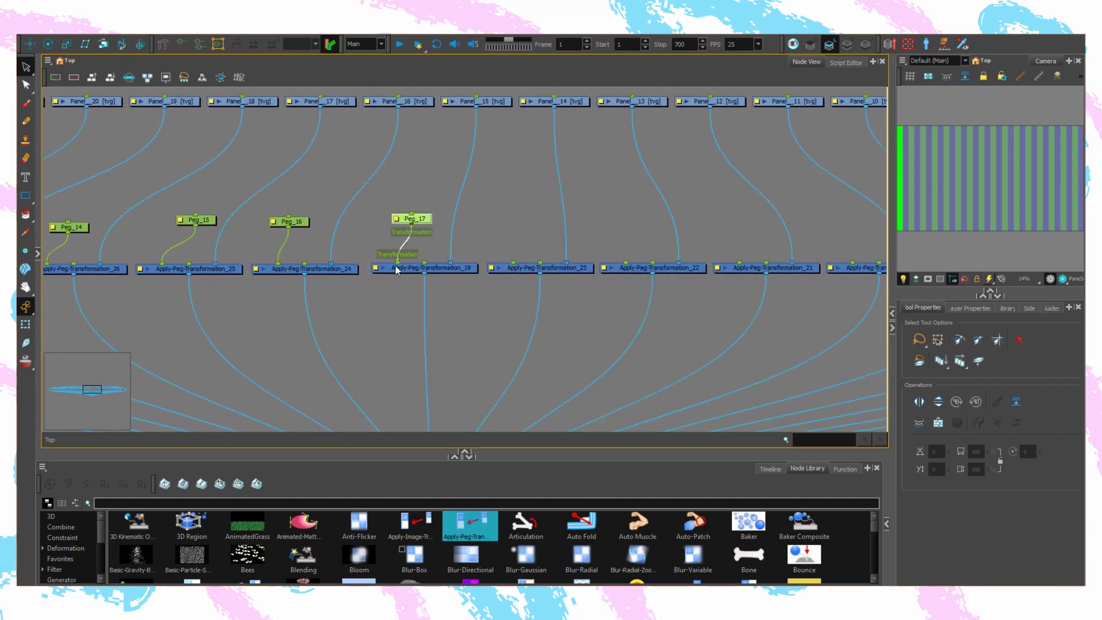
- Paste further pegs from Peg_18 onward and connect each to its Apply-Peg-Transformation node along the rest of the row
{"action": "key", "text": "ctrl+v"}
{"action": "left_click_drag", "start_coordinate": [737, 220], "coordinate": [738, 263]}
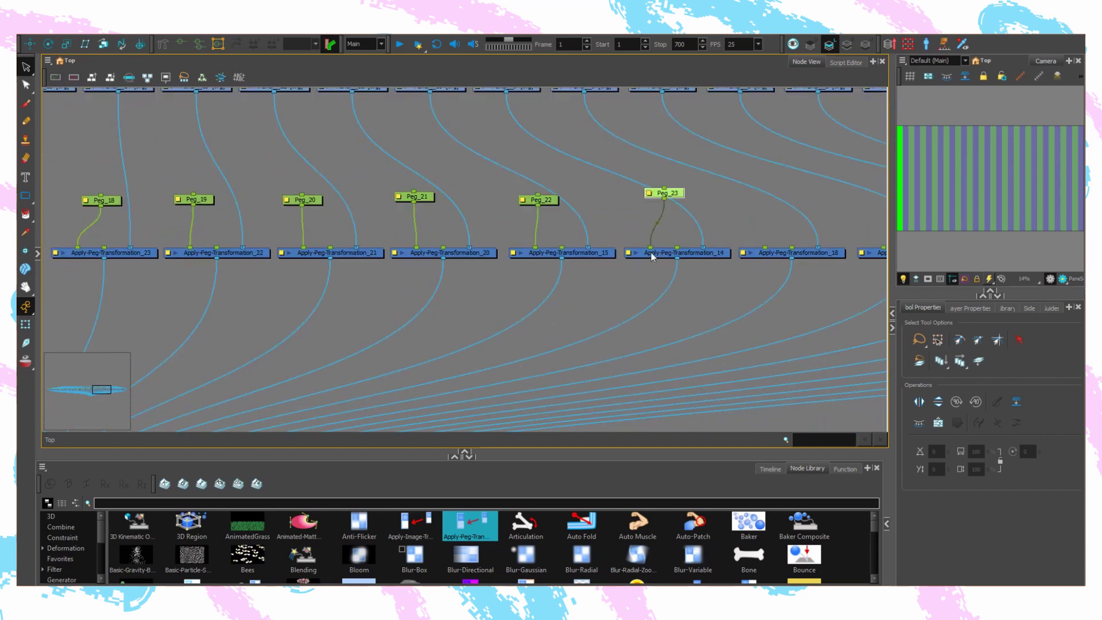
{"action": "key", "text": "ctrl+v"}
{"action": "left_click_drag", "start_coordinate": [762, 204], "coordinate": [765, 247]}
{"action": "left_click_drag", "start_coordinate": [765, 252], "coordinate": [396, 248]}
{"action": "key", "text": "ctrl+v"}
{"action": "scroll", "coordinate": [706, 215], "scroll_direction": "down", "scroll_amount": 2}
{"action": "key", "text": "ctrl+v"}
{"action": "scroll", "coordinate": [716, 205], "scroll_direction": "down", "scroll_amount": 2}
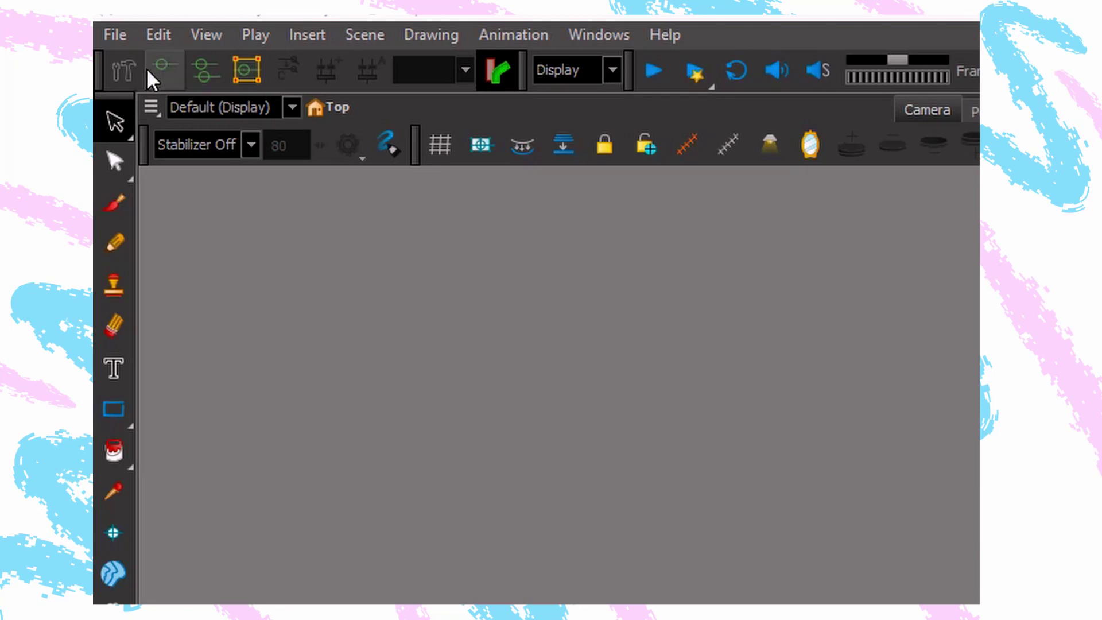
- Show the Advanced Animation toolbar and choose the Rotate tool
{"action": "right_click", "coordinate": [120, 78]}
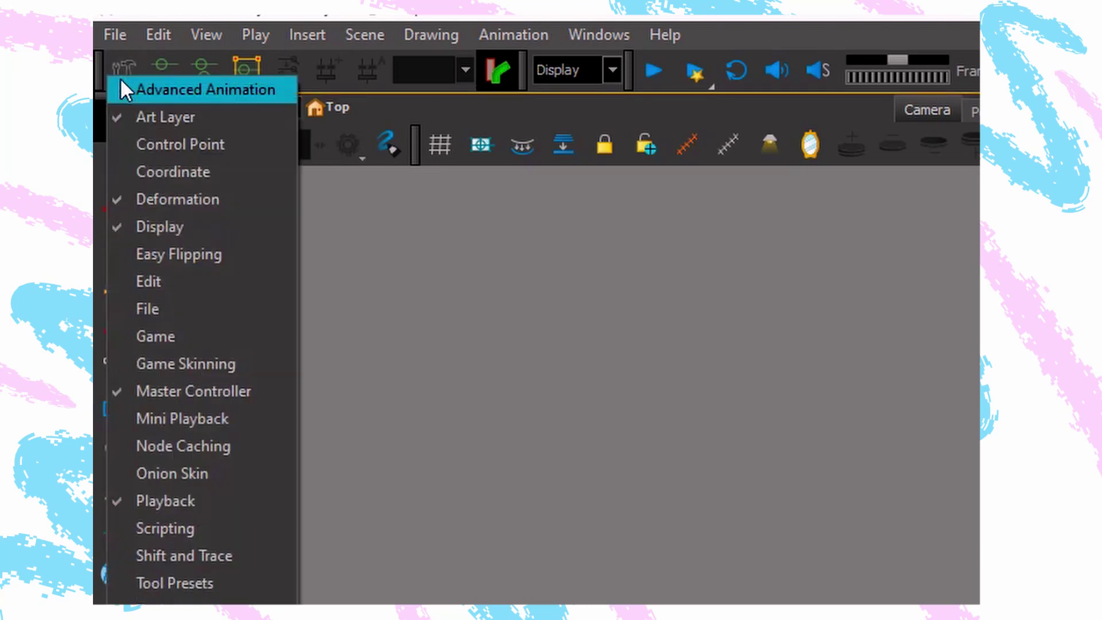
{"action": "left_click", "coordinate": [249, 93]}
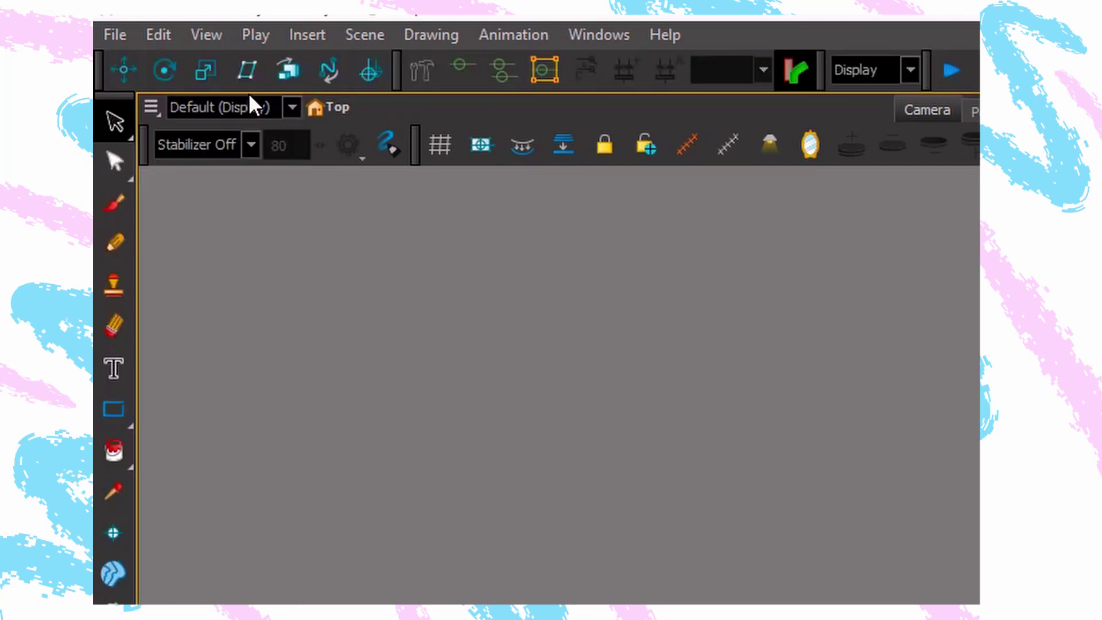
{"action": "left_click", "coordinate": [158, 78]}
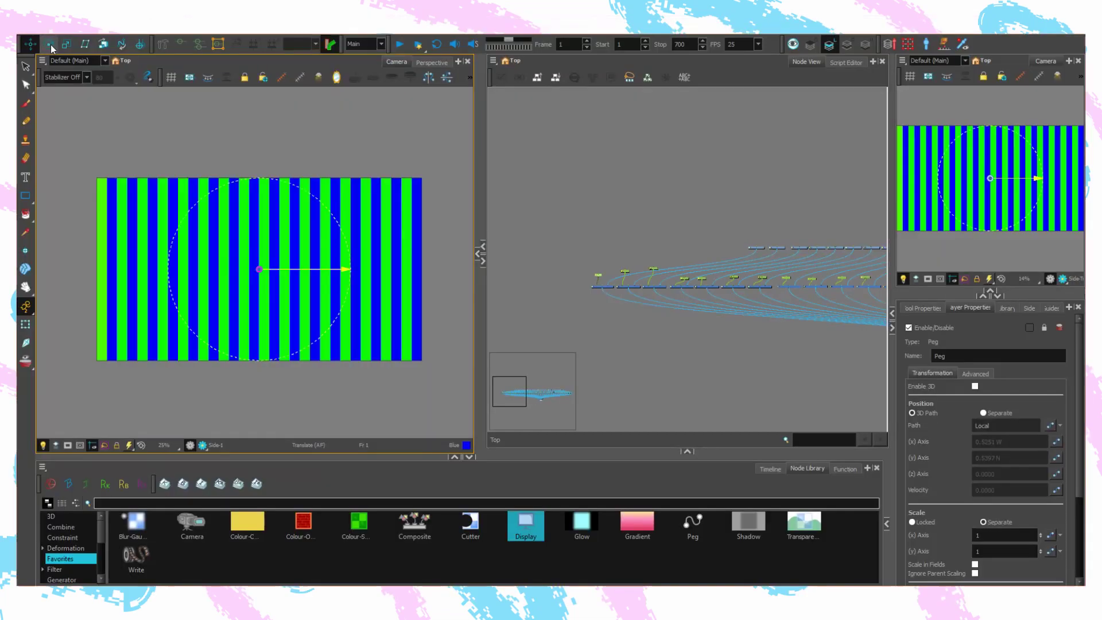
- Move the pivots of Peg, Peg_1 and Peg_2 to the left edges of their panels
{"action": "left_click_drag", "start_coordinate": [129, 347], "coordinate": [184, 386]}
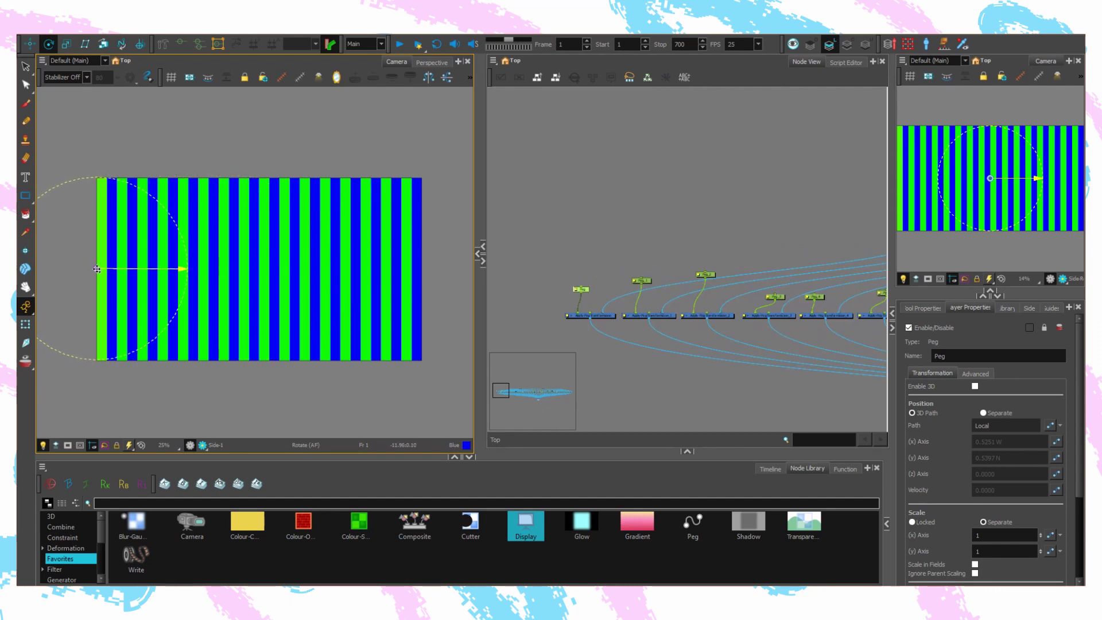
{"action": "left_click", "coordinate": [643, 281]}
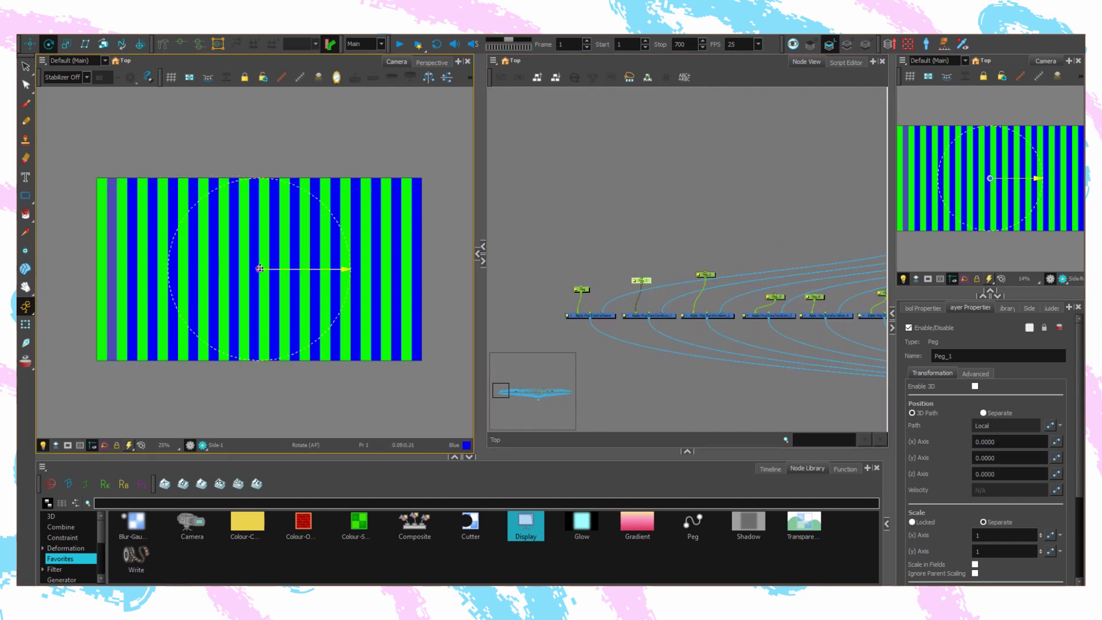
{"action": "left_click", "coordinate": [702, 274]}
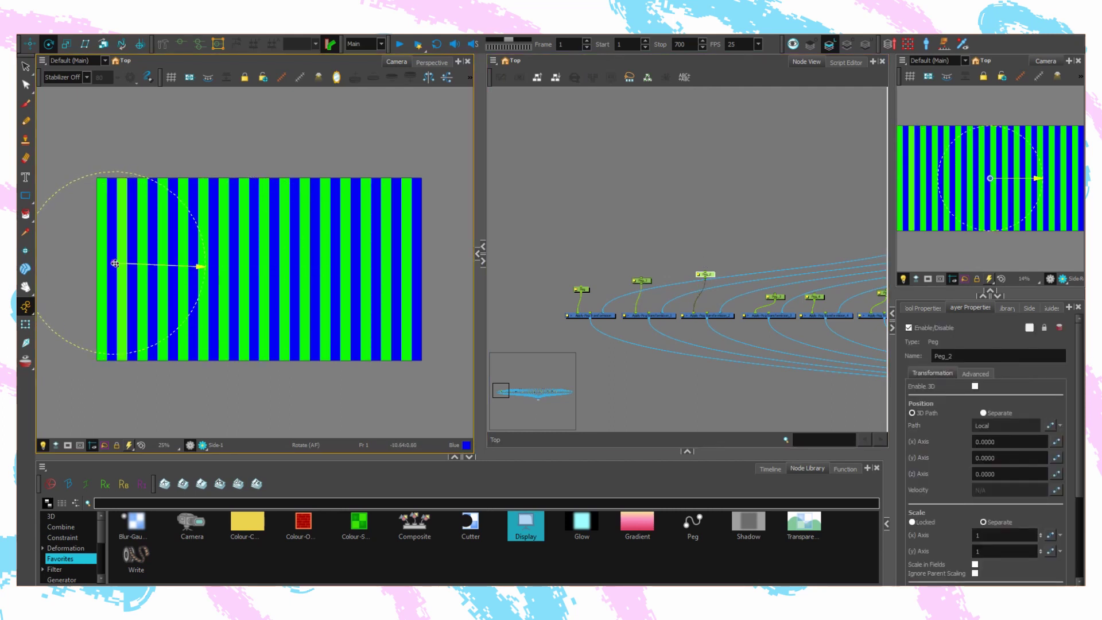
{"action": "left_click_drag", "start_coordinate": [727, 370], "coordinate": [638, 368]}
{"action": "left_click", "coordinate": [560, 281]}
{"action": "left_click", "coordinate": [621, 273]}
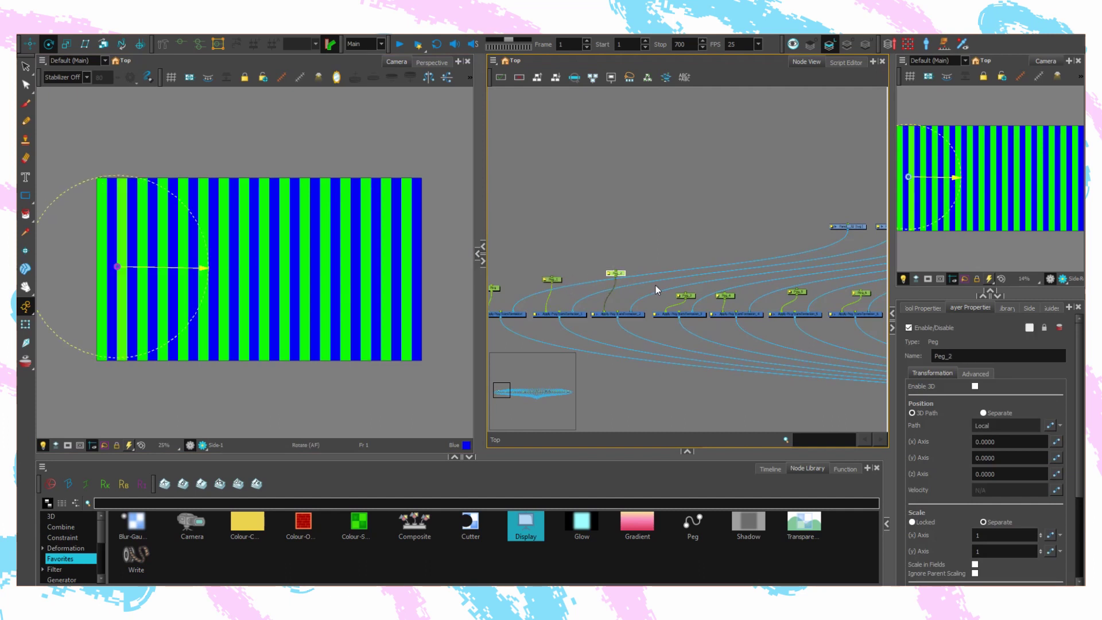
- Move the pivots of Peg_3 through Peg_6 to the left edges of their panels
{"action": "left_click", "coordinate": [693, 297]}
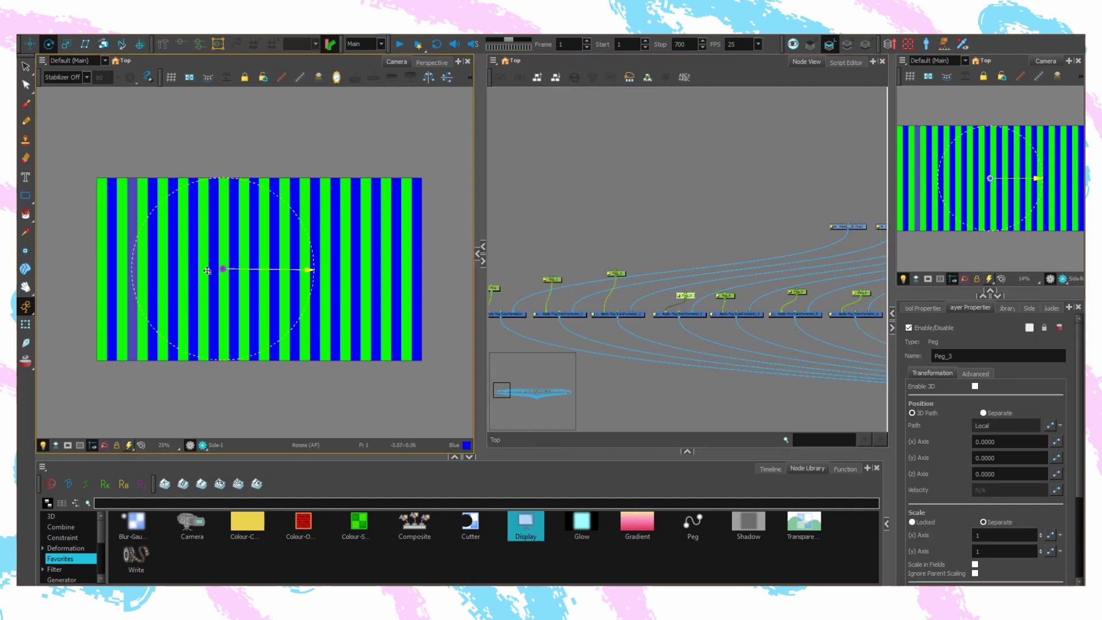
{"action": "left_click_drag", "start_coordinate": [190, 271], "coordinate": [126, 271]}
{"action": "left_click_drag", "start_coordinate": [703, 318], "coordinate": [568, 313]}
{"action": "left_click", "coordinate": [590, 291]}
{"action": "left_click_drag", "start_coordinate": [258, 269], "coordinate": [137, 269]}
{"action": "left_click", "coordinate": [660, 286]}
{"action": "left_click", "coordinate": [723, 287]}
{"action": "left_click_drag", "start_coordinate": [254, 269], "coordinate": [158, 269]}
{"action": "left_click", "coordinate": [661, 286]}
{"action": "left_click", "coordinate": [723, 287]}
{"action": "left_click_drag", "start_coordinate": [667, 288], "coordinate": [504, 296]}
- Move the pivots of Peg_7 through Peg_11 to the left edges of their panels
{"action": "left_click", "coordinate": [616, 297]}
{"action": "left_click_drag", "start_coordinate": [255, 269], "coordinate": [169, 269]}
{"action": "left_click", "coordinate": [561, 296]}
{"action": "left_click", "coordinate": [673, 298]}
{"action": "left_click_drag", "start_coordinate": [251, 271], "coordinate": [188, 270]}
{"action": "left_click", "coordinate": [739, 297]}
{"action": "left_click_drag", "start_coordinate": [721, 314], "coordinate": [561, 307]}
{"action": "left_click", "coordinate": [635, 289]}
{"action": "left_click_drag", "start_coordinate": [252, 269], "coordinate": [209, 269]}
- Move the pivots of Peg_12 through Peg_15 to the left edges of their panels
{"action": "left_click", "coordinate": [582, 287]}
{"action": "left_click", "coordinate": [634, 288]}
{"action": "left_click", "coordinate": [700, 288]}
{"action": "left_click_drag", "start_coordinate": [769, 298], "coordinate": [640, 298]}
{"action": "left_click", "coordinate": [638, 285]}
{"action": "left_click", "coordinate": [571, 287]}
{"action": "left_click", "coordinate": [666, 275]}
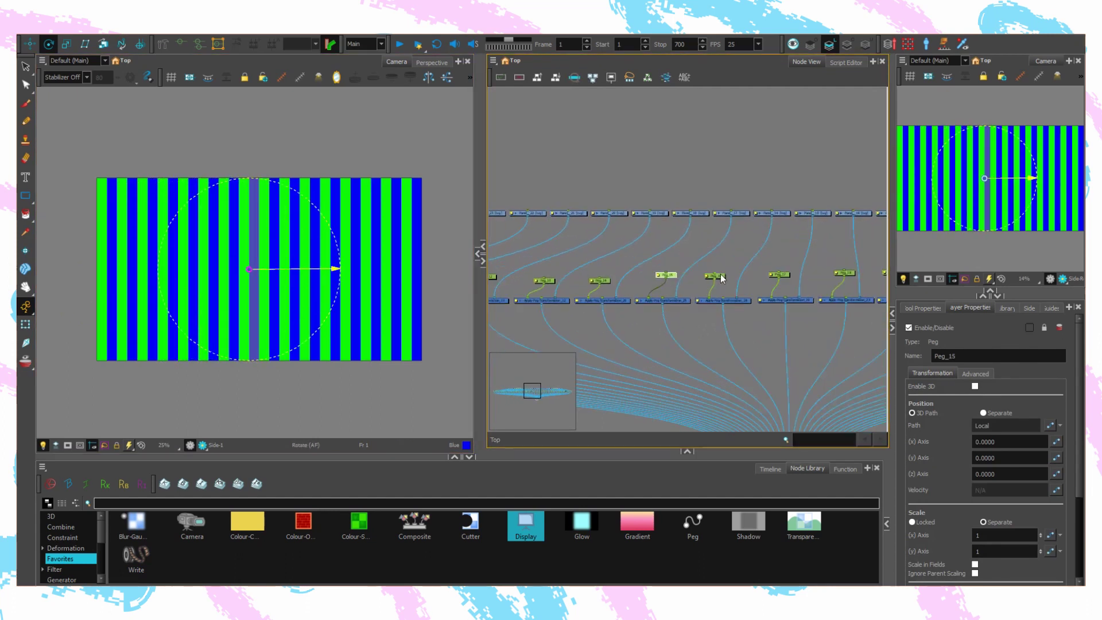
- Move the pivots of the remaining pegs, from Peg_16 onward, to the left edges of their panels
{"action": "left_click", "coordinate": [715, 277]}
{"action": "left_click_drag", "start_coordinate": [803, 298], "coordinate": [600, 292]}
{"action": "left_click", "coordinate": [748, 265]}
{"action": "left_click", "coordinate": [702, 274]}
{"action": "left_click_drag", "start_coordinate": [803, 270], "coordinate": [668, 285]}
{"action": "left_click", "coordinate": [677, 289]}
{"action": "left_click_drag", "start_coordinate": [258, 269], "coordinate": [360, 267]}
- Check the pivot placement of the pegs one after another along the row, starting at Peg_1
{"action": "left_click", "coordinate": [576, 198]}
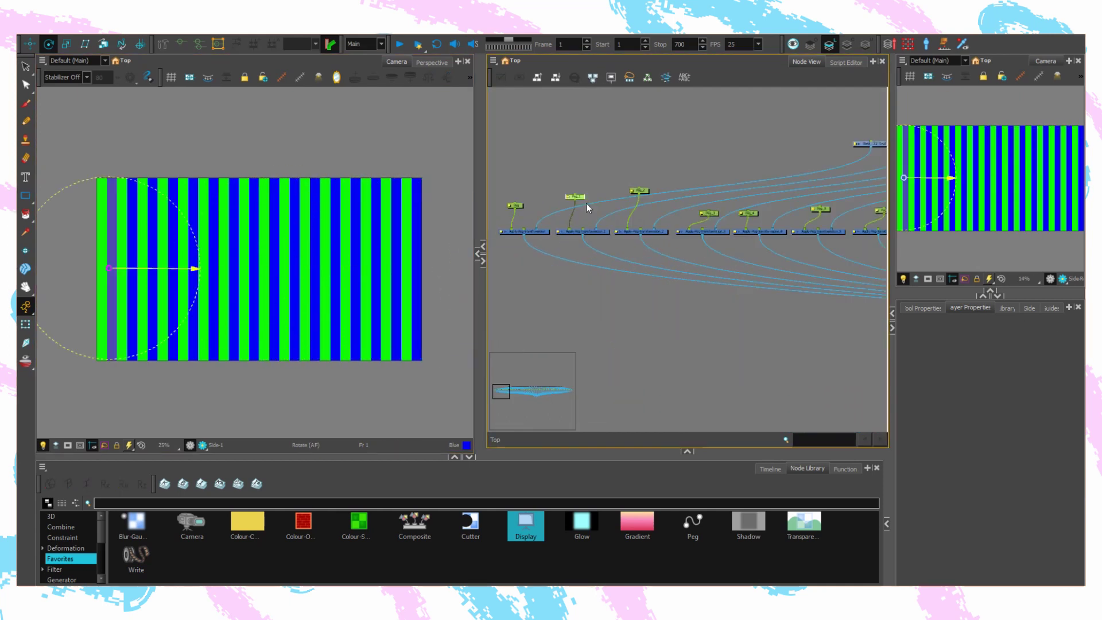
{"action": "left_click_drag", "start_coordinate": [763, 218], "coordinate": [597, 287]}
{"action": "left_click", "coordinate": [713, 276]}
{"action": "left_click", "coordinate": [769, 280]}
{"action": "left_click_drag", "start_coordinate": [827, 278], "coordinate": [568, 267]}
{"action": "left_click", "coordinate": [701, 265]}
{"action": "left_click", "coordinate": [559, 253]}
{"action": "left_click_drag", "start_coordinate": [855, 264], "coordinate": [505, 273]}
{"action": "left_click", "coordinate": [794, 248]}
{"action": "left_click", "coordinate": [627, 274]}
- Align the pivot of the first peg, Peg, precisely with the left edge of the first green panel
{"action": "left_click", "coordinate": [644, 266]}
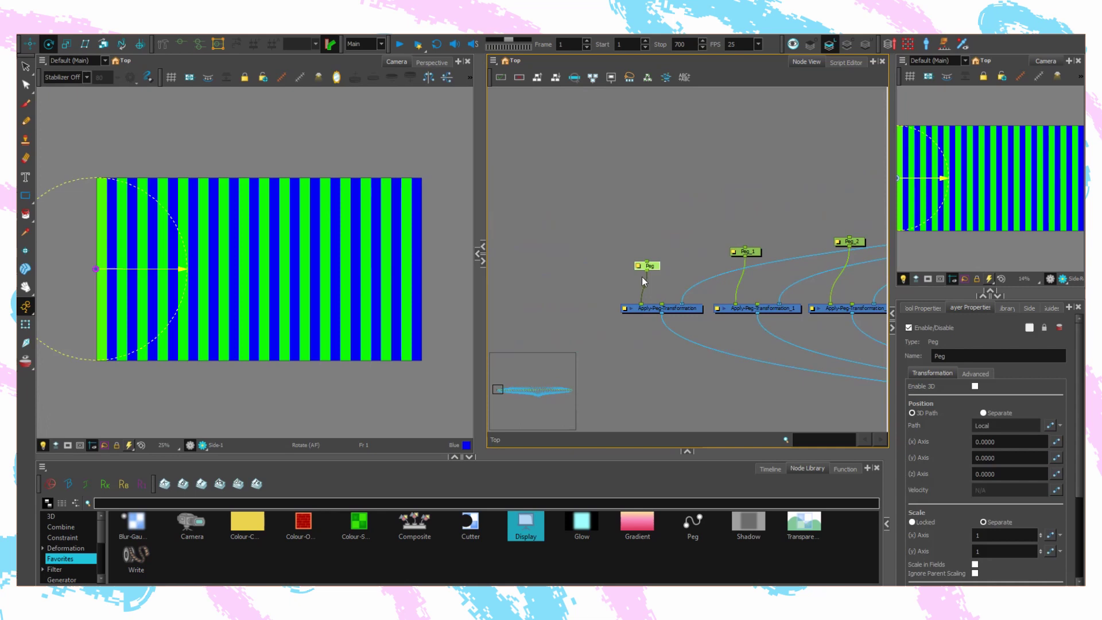
{"action": "scroll", "coordinate": [252, 261], "scroll_direction": "up", "scroll_amount": 1}
{"action": "key", "text": "2"}
{"action": "left_click_drag", "start_coordinate": [130, 396], "coordinate": [413, 411]}
{"action": "key", "text": "2"}
{"action": "key", "text": "2"}
{"action": "key", "text": "2"}
{"action": "key", "text": "2"}
{"action": "key", "text": "2"}
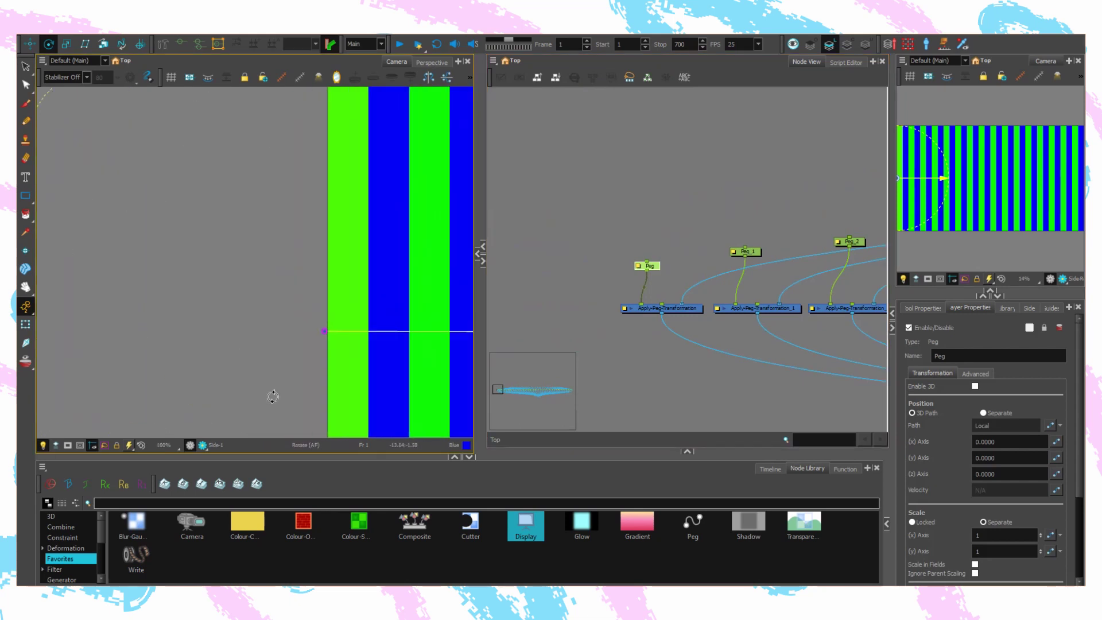
{"action": "left_click_drag", "start_coordinate": [260, 386], "coordinate": [197, 350]}
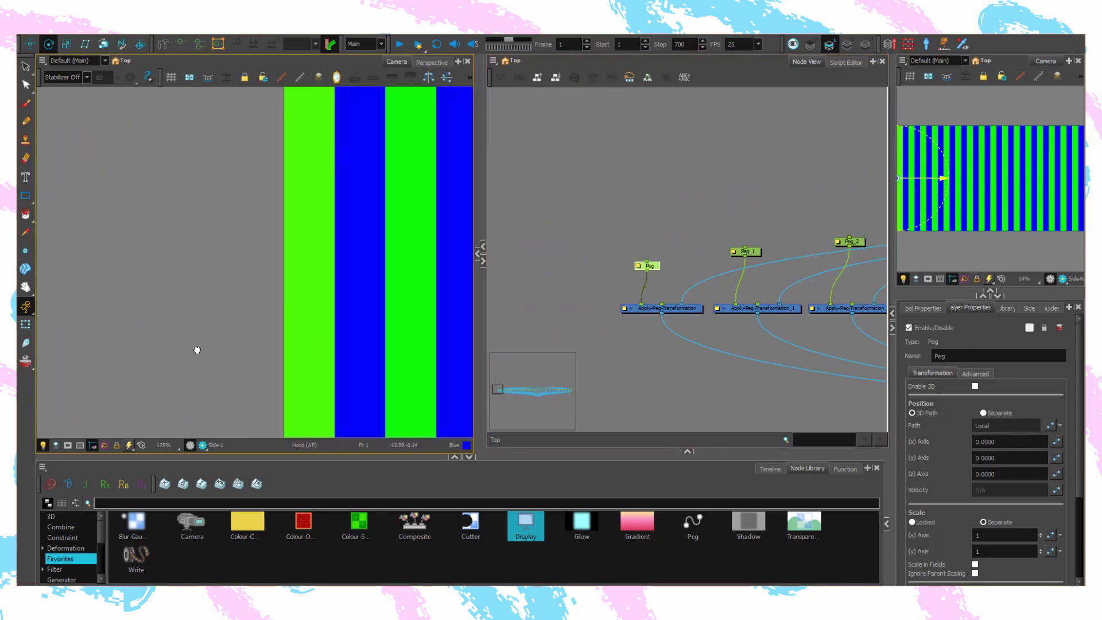
{"action": "scroll", "coordinate": [172, 330], "scroll_direction": "up", "scroll_amount": 5}
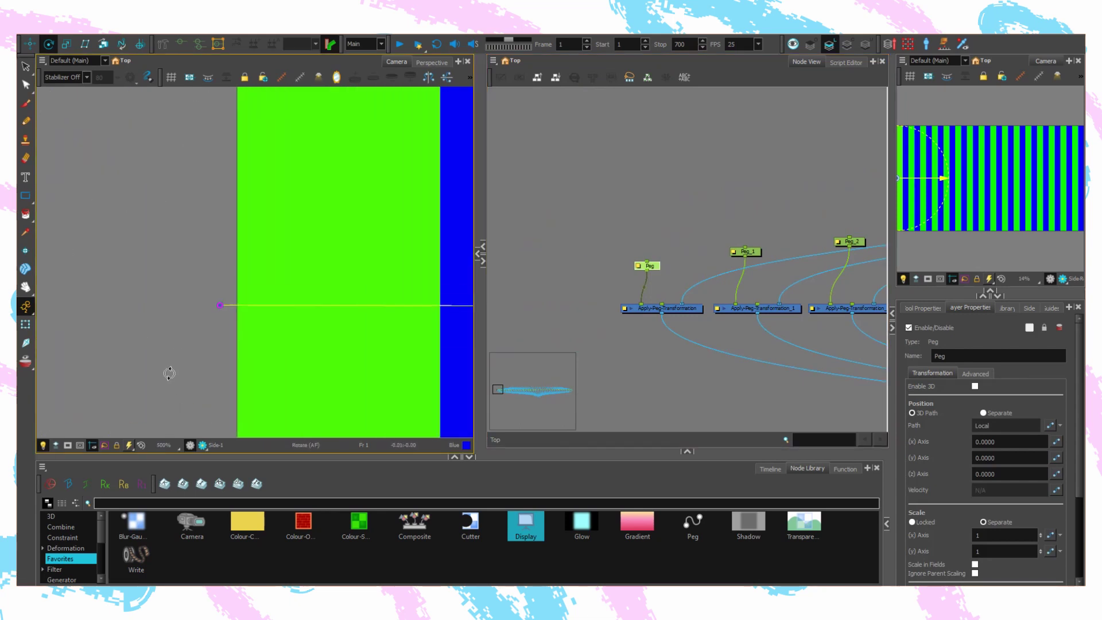
{"action": "scroll", "coordinate": [157, 403], "scroll_direction": "up", "scroll_amount": 6}
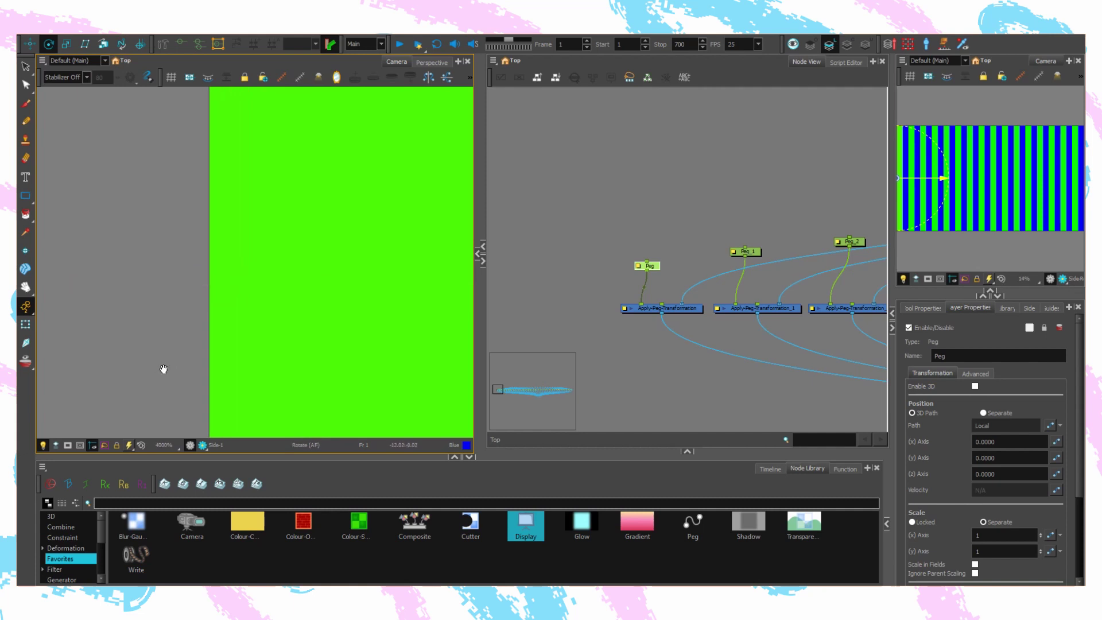
{"action": "scroll", "coordinate": [156, 373], "scroll_direction": "up", "scroll_amount": 1}
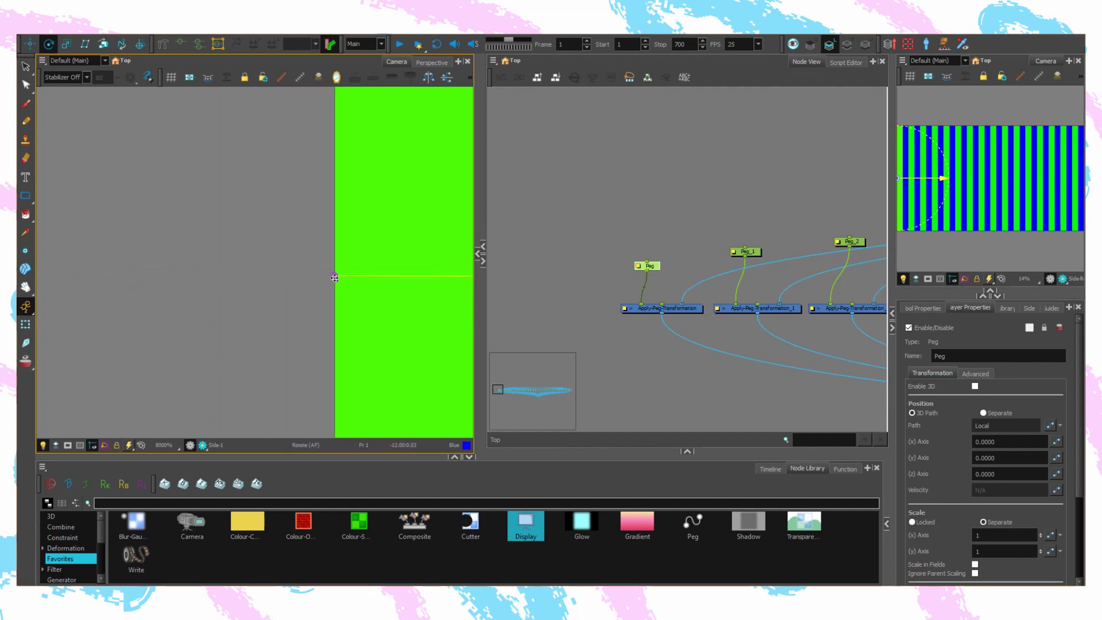
- Refine the first peg's pivot position against the green panel's outer edge at extreme magnification
{"action": "scroll", "coordinate": [341, 311], "scroll_direction": "up", "scroll_amount": 3}
{"action": "left_click_drag", "start_coordinate": [342, 311], "coordinate": [160, 316]}
{"action": "scroll", "coordinate": [223, 304], "scroll_direction": "up", "scroll_amount": 5}
{"action": "scroll", "coordinate": [166, 336], "scroll_direction": "up", "scroll_amount": 2}
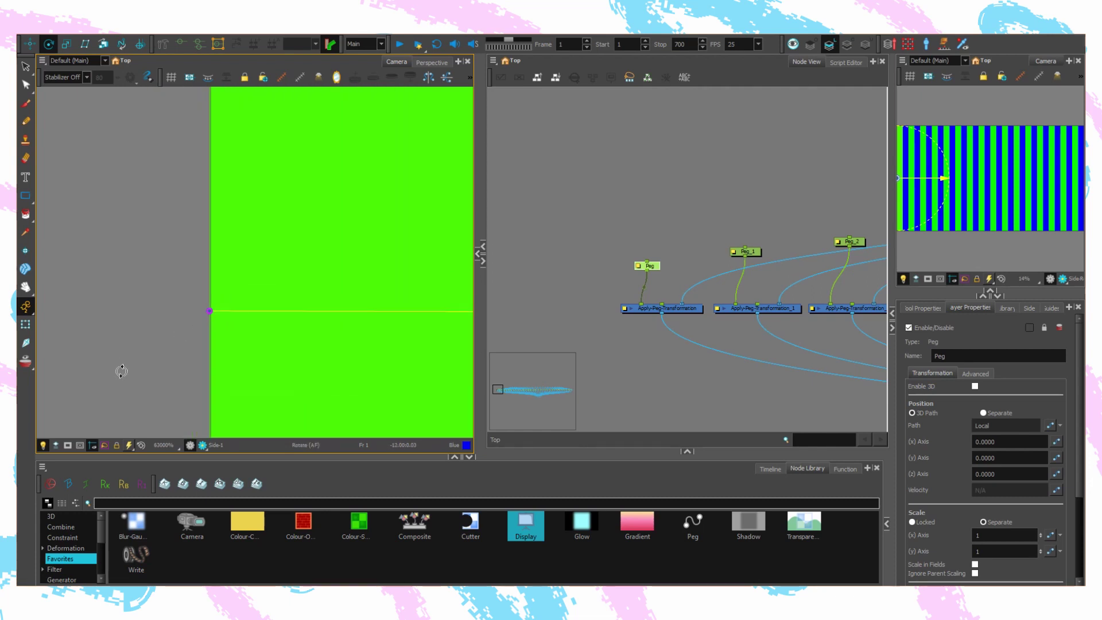
- Align the pivot of Peg_1 precisely with the left edge of the first blue panel
{"action": "left_click", "coordinate": [744, 251]}
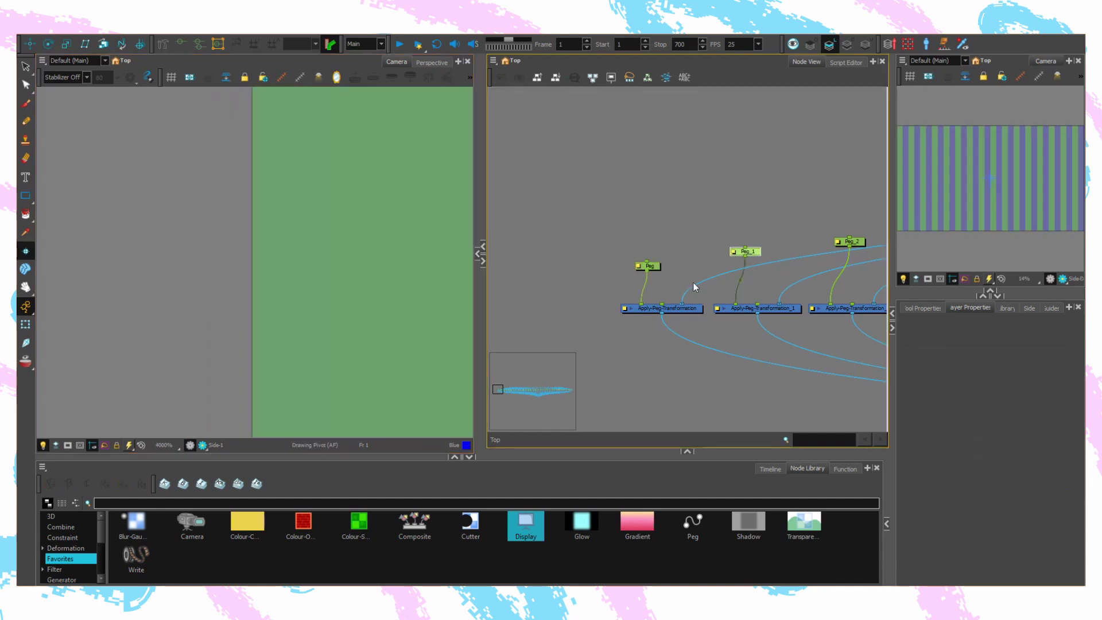
{"action": "scroll", "coordinate": [693, 282], "scroll_direction": "down", "scroll_amount": 1}
{"action": "scroll", "coordinate": [339, 343], "scroll_direction": "down", "scroll_amount": 5}
{"action": "key", "text": "alt+3"}
{"action": "scroll", "coordinate": [258, 331], "scroll_direction": "up", "scroll_amount": 3}
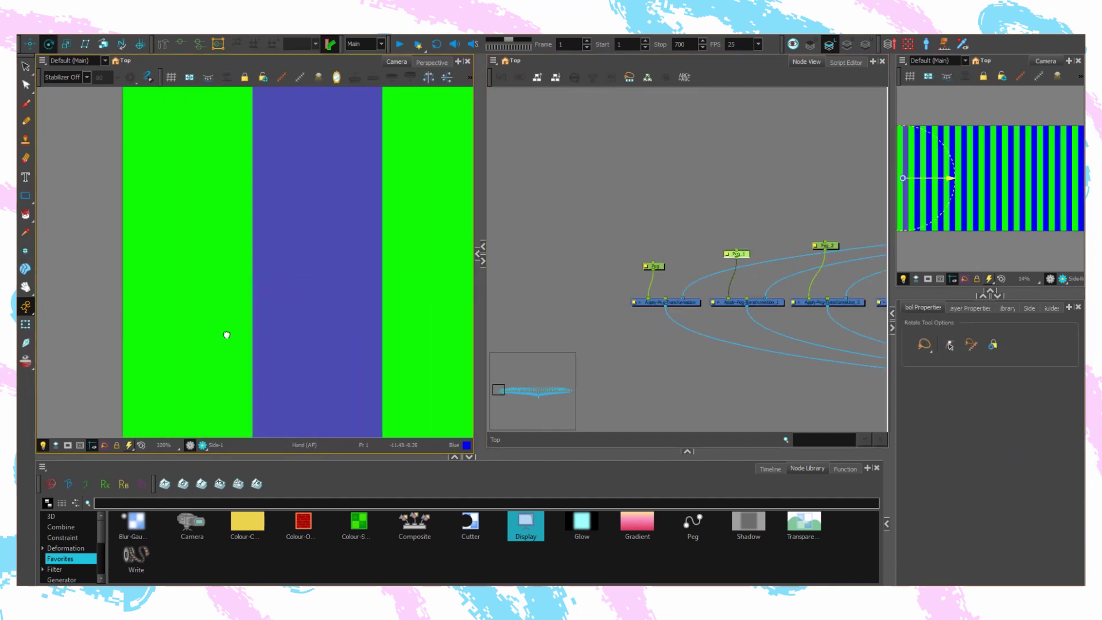
{"action": "scroll", "coordinate": [227, 336], "scroll_direction": "up", "scroll_amount": 2}
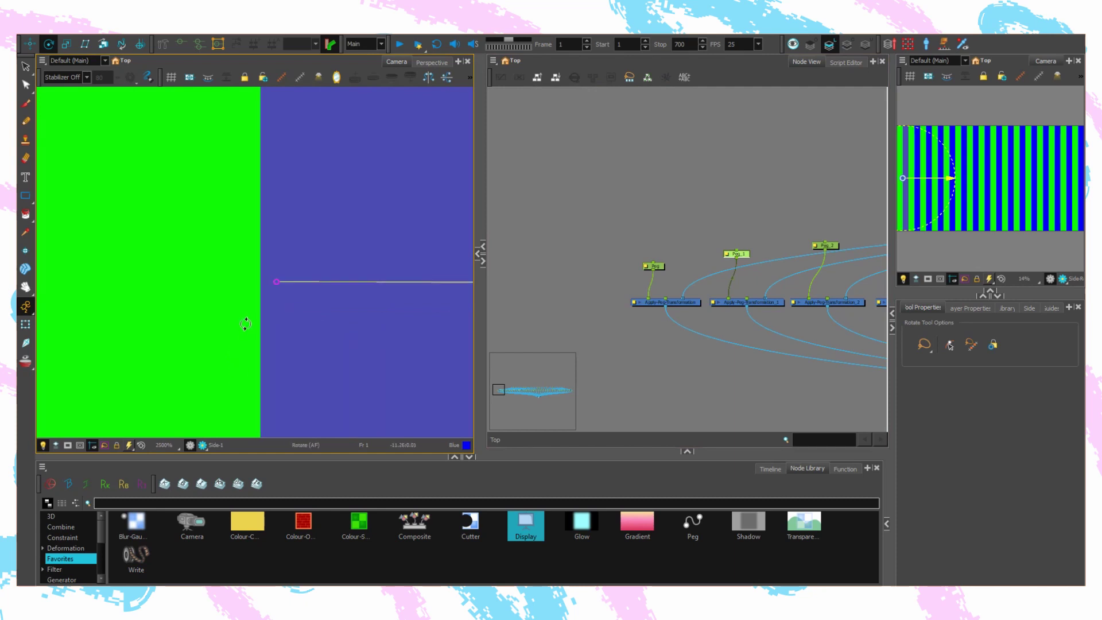
{"action": "scroll", "coordinate": [298, 360], "scroll_direction": "up", "scroll_amount": 1}
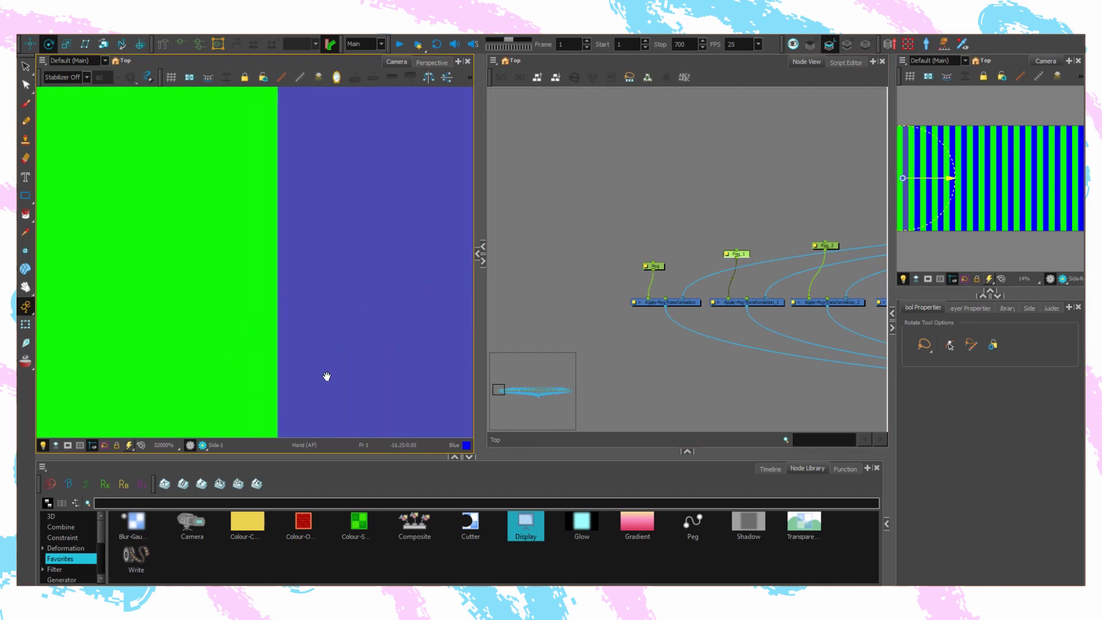
{"action": "left_click_drag", "start_coordinate": [326, 376], "coordinate": [251, 342]}
{"action": "scroll", "coordinate": [214, 348], "scroll_direction": "up", "scroll_amount": 1}
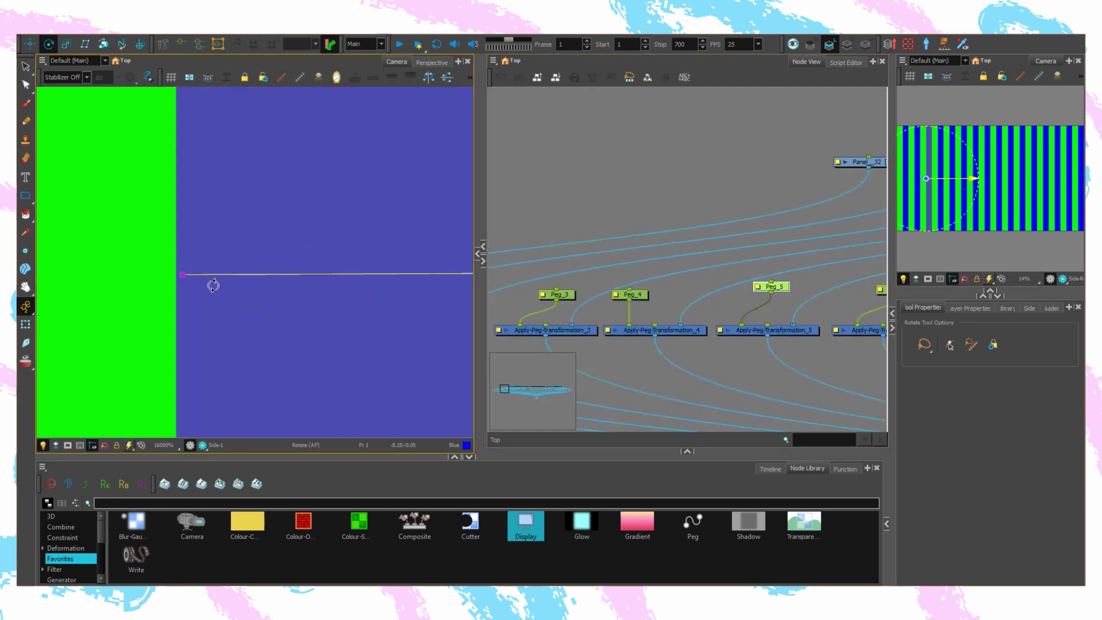
- Align the pivots of the pegs from Peg_5 through Peg_13 precisely with the left edges of their panels
{"action": "left_click", "coordinate": [703, 287]}
{"action": "scroll", "coordinate": [224, 361], "scroll_direction": "down", "scroll_amount": 5}
{"action": "left_click", "coordinate": [577, 287]}
{"action": "left_click", "coordinate": [643, 296]}
{"action": "scroll", "coordinate": [291, 301], "scroll_direction": "up", "scroll_amount": 10}
{"action": "scroll", "coordinate": [291, 301], "scroll_direction": "down", "scroll_amount": 10}
{"action": "left_click", "coordinate": [870, 296]}
{"action": "left_click", "coordinate": [815, 308]}
{"action": "left_click_drag", "start_coordinate": [481, 253], "coordinate": [589, 254]}
{"action": "scroll", "coordinate": [315, 251], "scroll_direction": "up", "scroll_amount": 10}
{"action": "left_click", "coordinate": [811, 312]}
{"action": "scroll", "coordinate": [283, 265], "scroll_direction": "down", "scroll_amount": 10}
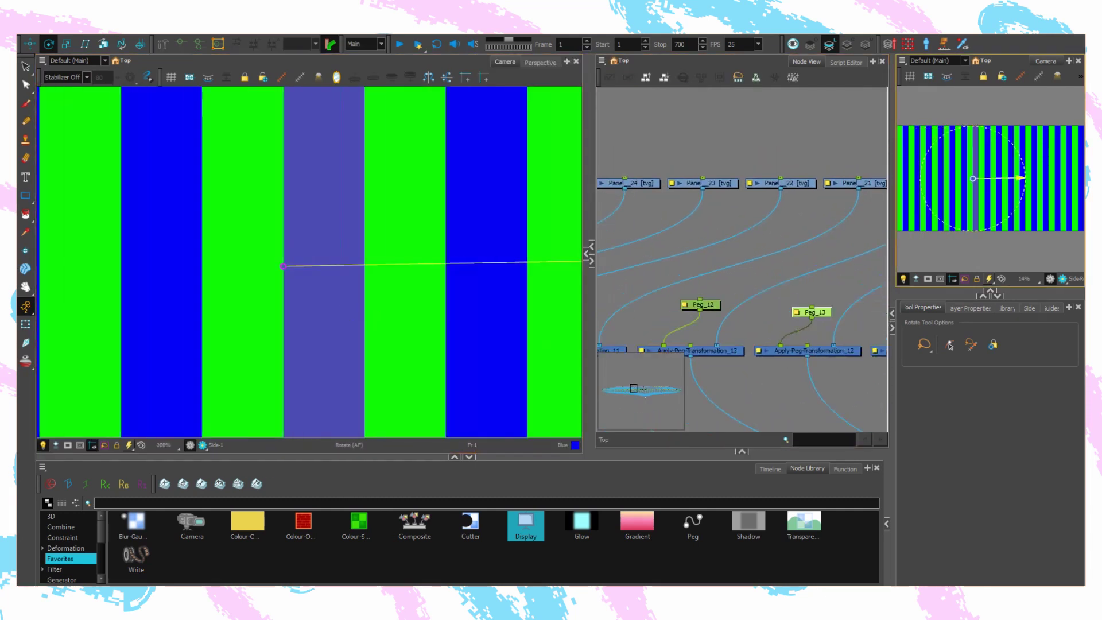
- Align the pivots of the remaining pegs after Peg_13 precisely with their panels' left edges, up to the end of the row
{"action": "left_click", "coordinate": [813, 275]}
{"action": "scroll", "coordinate": [322, 260], "scroll_direction": "up", "scroll_amount": 10}
{"action": "scroll", "coordinate": [322, 261], "scroll_direction": "down", "scroll_amount": 10}
{"action": "left_click", "coordinate": [717, 274]}
{"action": "left_click", "coordinate": [782, 273]}
{"action": "scroll", "coordinate": [373, 329], "scroll_direction": "up", "scroll_amount": 10}
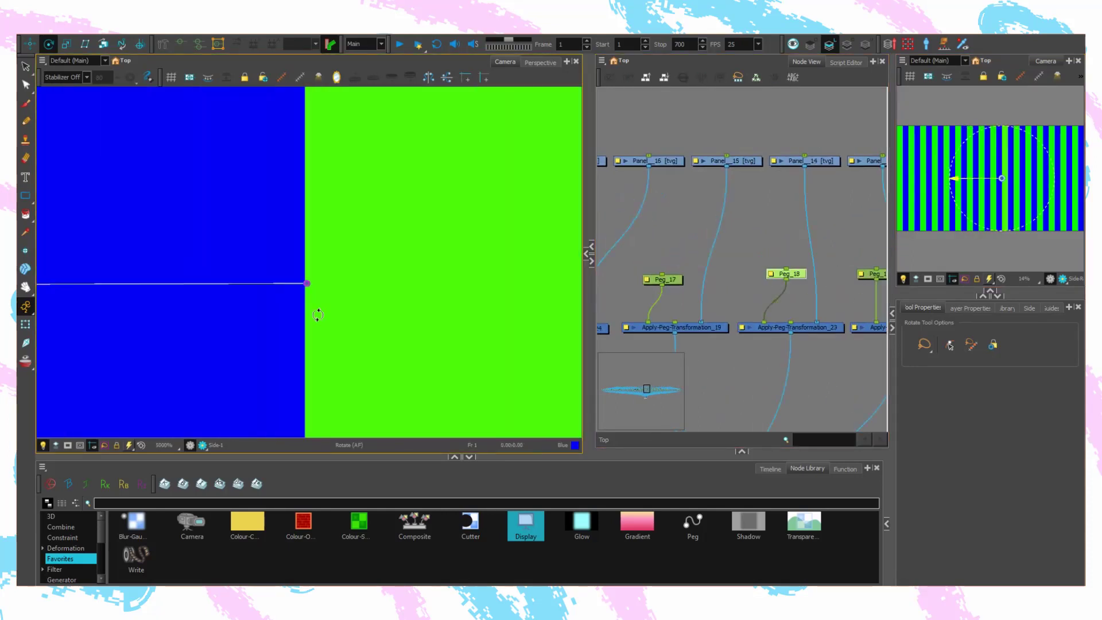
{"action": "left_click", "coordinate": [675, 277]}
{"action": "scroll", "coordinate": [257, 297], "scroll_direction": "up", "scroll_amount": 10}
{"action": "scroll", "coordinate": [257, 297], "scroll_direction": "down", "scroll_amount": 10}
{"action": "left_click", "coordinate": [786, 273]}
{"action": "left_click", "coordinate": [738, 275]}
{"action": "scroll", "coordinate": [293, 304], "scroll_direction": "up", "scroll_amount": 10}
{"action": "left_click", "coordinate": [688, 273]}
{"action": "scroll", "coordinate": [371, 327], "scroll_direction": "down", "scroll_amount": 10}
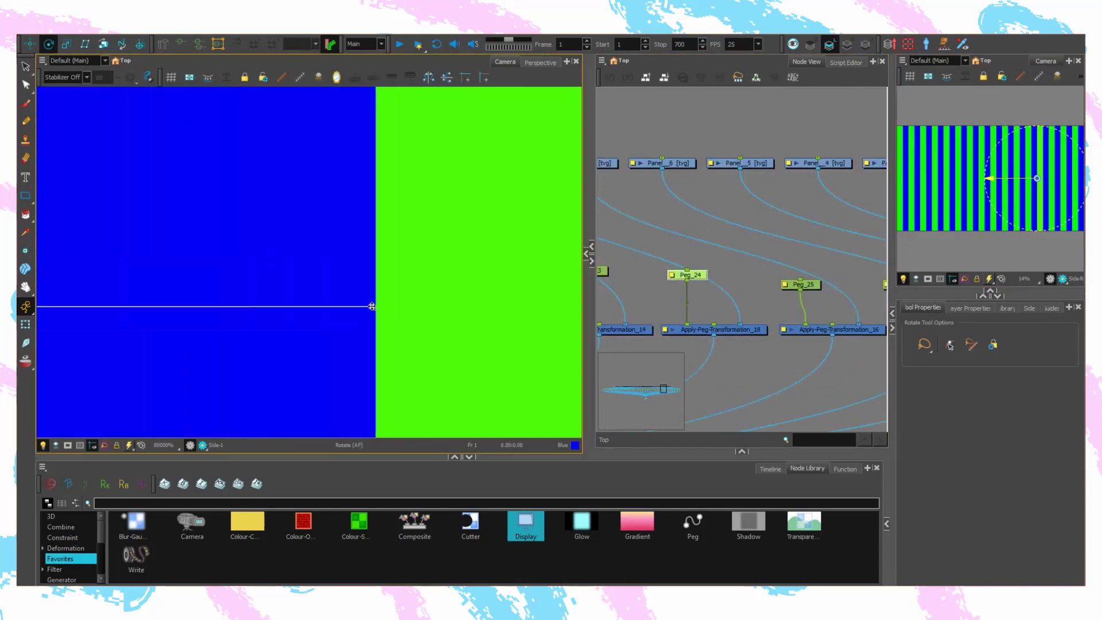
{"action": "left_click", "coordinate": [699, 275]}
{"action": "scroll", "coordinate": [354, 347], "scroll_direction": "up", "scroll_amount": 10}
{"action": "scroll", "coordinate": [355, 347], "scroll_direction": "down", "scroll_amount": 10}
{"action": "left_click", "coordinate": [802, 275]}
{"action": "scroll", "coordinate": [268, 208], "scroll_direction": "up", "scroll_amount": 10}
{"action": "scroll", "coordinate": [268, 209], "scroll_direction": "down", "scroll_amount": 10}
- Check the pivot positions of the pegs along the row by selecting them one after another
{"action": "left_click_drag", "start_coordinate": [589, 253], "coordinate": [450, 253]}
{"action": "scroll", "coordinate": [740, 315], "scroll_direction": "down", "scroll_amount": 5}
{"action": "left_click", "coordinate": [645, 315]}
{"action": "left_click", "coordinate": [665, 317]}
{"action": "left_click", "coordinate": [717, 314]}
{"action": "left_click", "coordinate": [748, 314]}
{"action": "left_click", "coordinate": [524, 315]}
{"action": "left_click", "coordinate": [573, 317]}
{"action": "left_click", "coordinate": [666, 317]}
{"action": "left_click", "coordinate": [711, 315]}
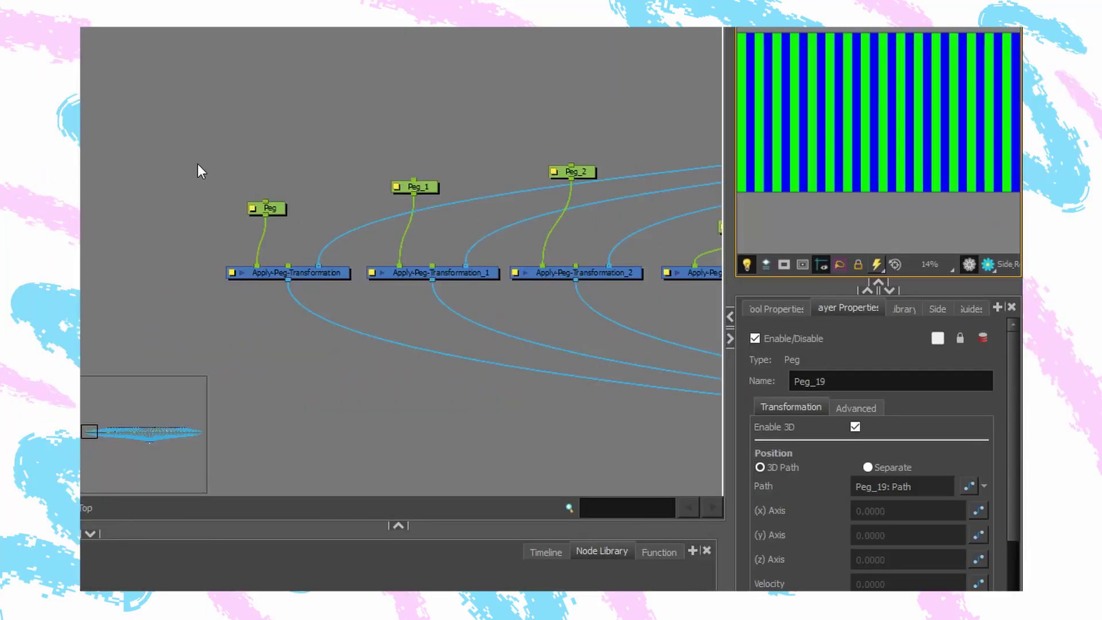
- Enable 3D on each peg in the row, starting with the first peg, Peg
{"action": "left_click", "coordinate": [193, 158]}
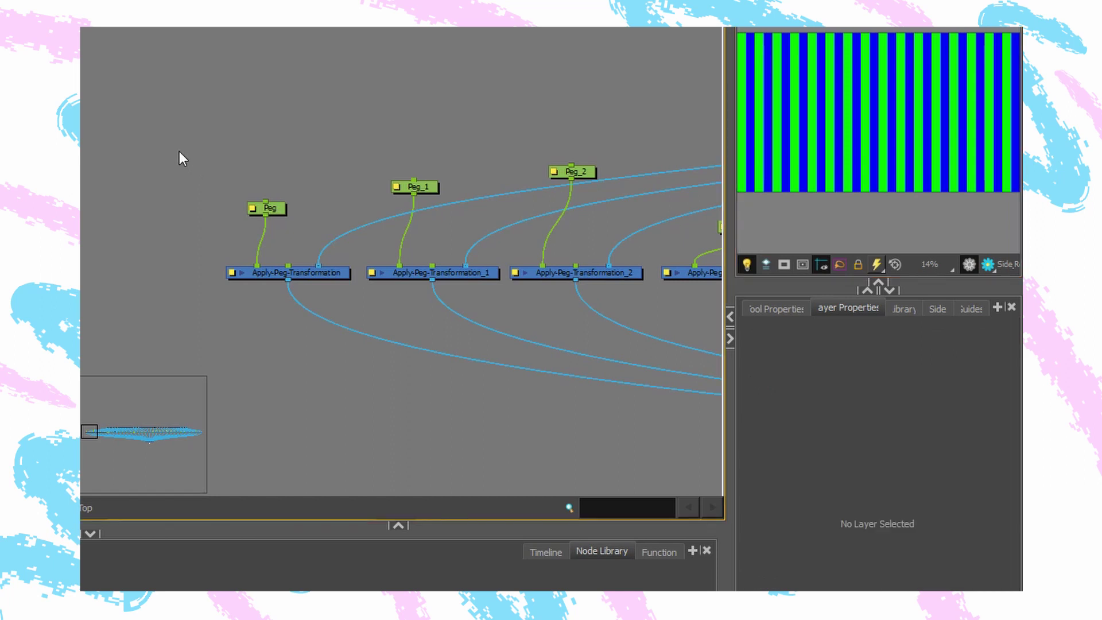
{"action": "left_click", "coordinate": [266, 208]}
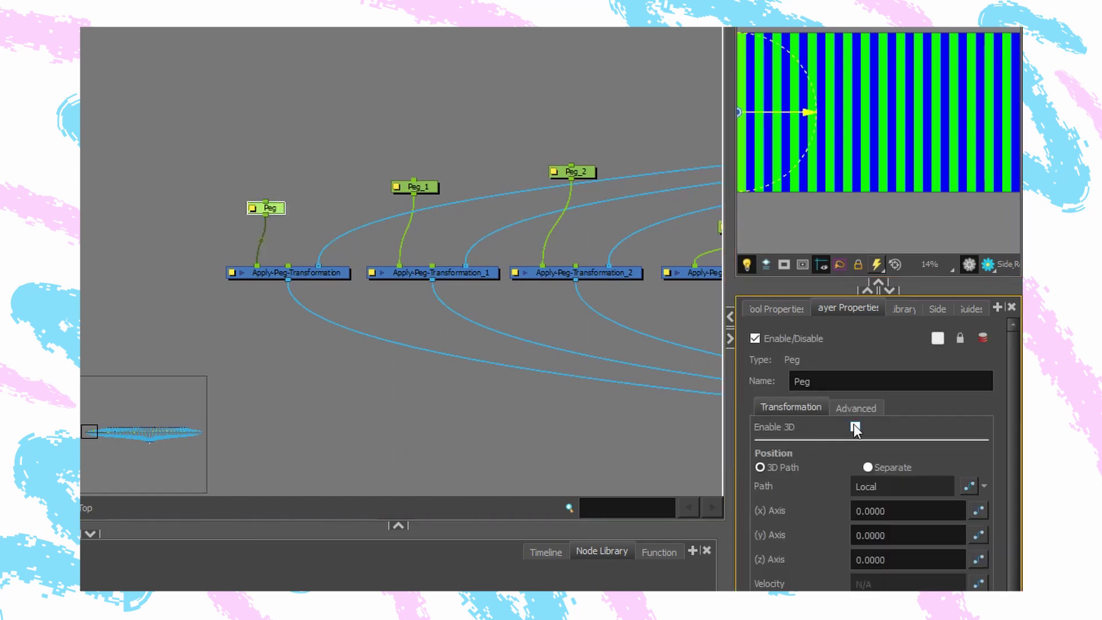
{"action": "left_click", "coordinate": [659, 266]}
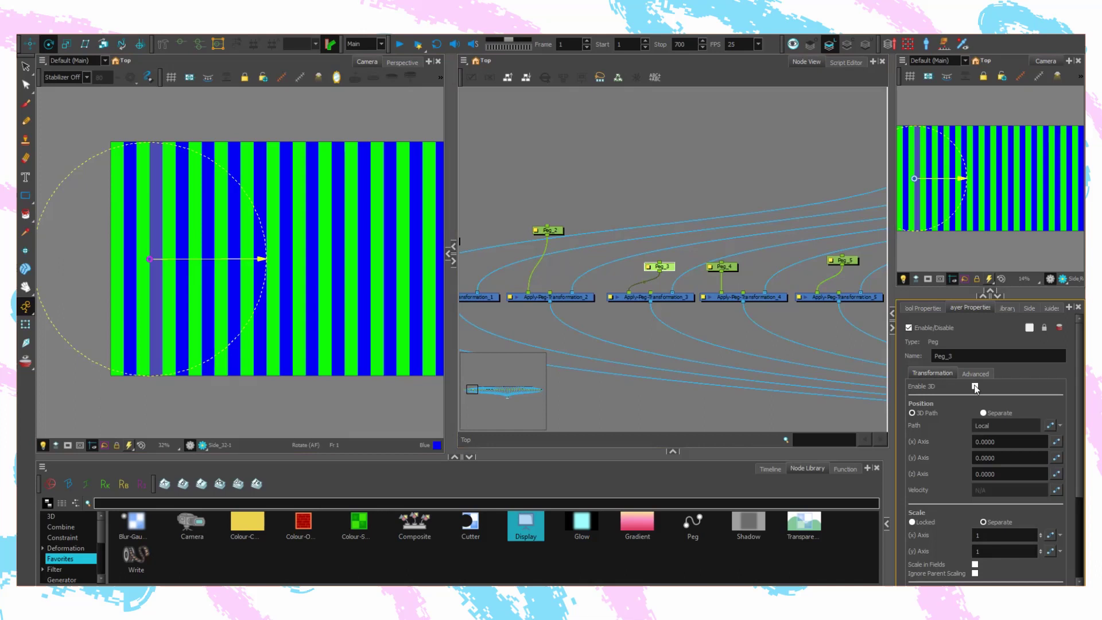
{"action": "left_click", "coordinate": [974, 386]}
{"action": "left_click", "coordinate": [527, 256]}
{"action": "left_click", "coordinate": [974, 386]}
{"action": "left_click", "coordinate": [635, 256]}
{"action": "left_click", "coordinate": [814, 261]}
{"action": "left_click", "coordinate": [974, 386]}
{"action": "left_click", "coordinate": [657, 233]}
{"action": "left_click", "coordinate": [974, 386]}
{"action": "left_click", "coordinate": [752, 229]}
{"action": "left_click", "coordinate": [974, 386]}
{"action": "left_click", "coordinate": [622, 233]}
{"action": "left_click", "coordinate": [974, 386]}
{"action": "left_click", "coordinate": [640, 233]}
{"action": "left_click", "coordinate": [974, 386]}
{"action": "left_click", "coordinate": [642, 236]}
{"action": "key", "text": "shift+slash"}
{"action": "key", "text": "shift+slash"}
{"action": "key", "text": "shift+slash"}
{"action": "key", "text": "shift+slash"}
{"action": "key", "text": "shift+slash"}
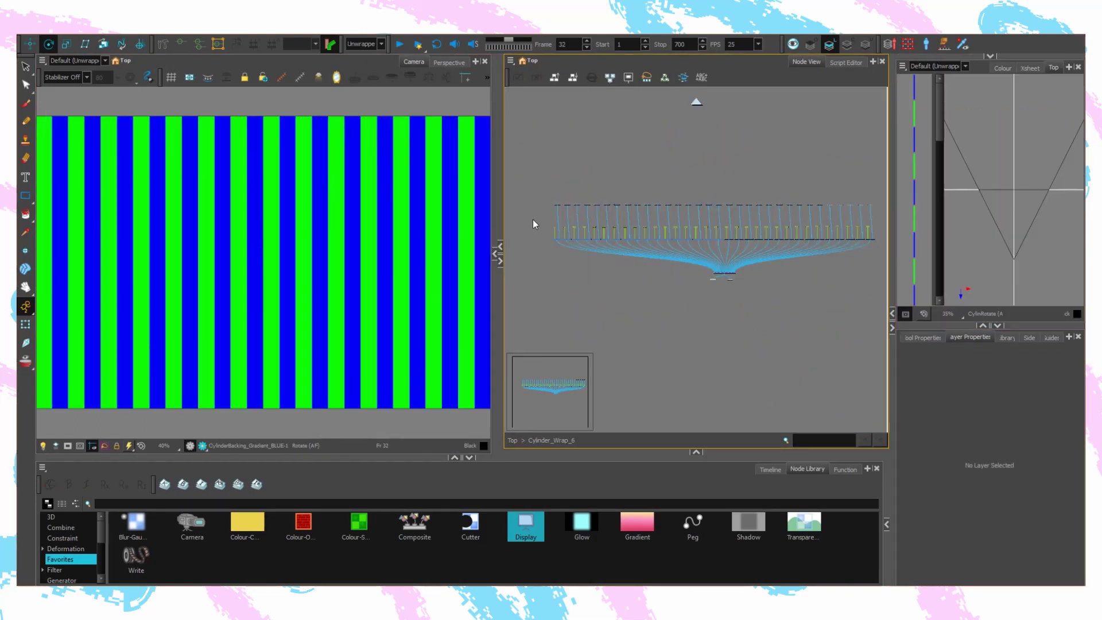
- Select all the pegs inside the Cylinder_Wrap_6 group and rotate them together in the Top view
{"action": "left_click_drag", "start_coordinate": [529, 217], "coordinate": [879, 235]}
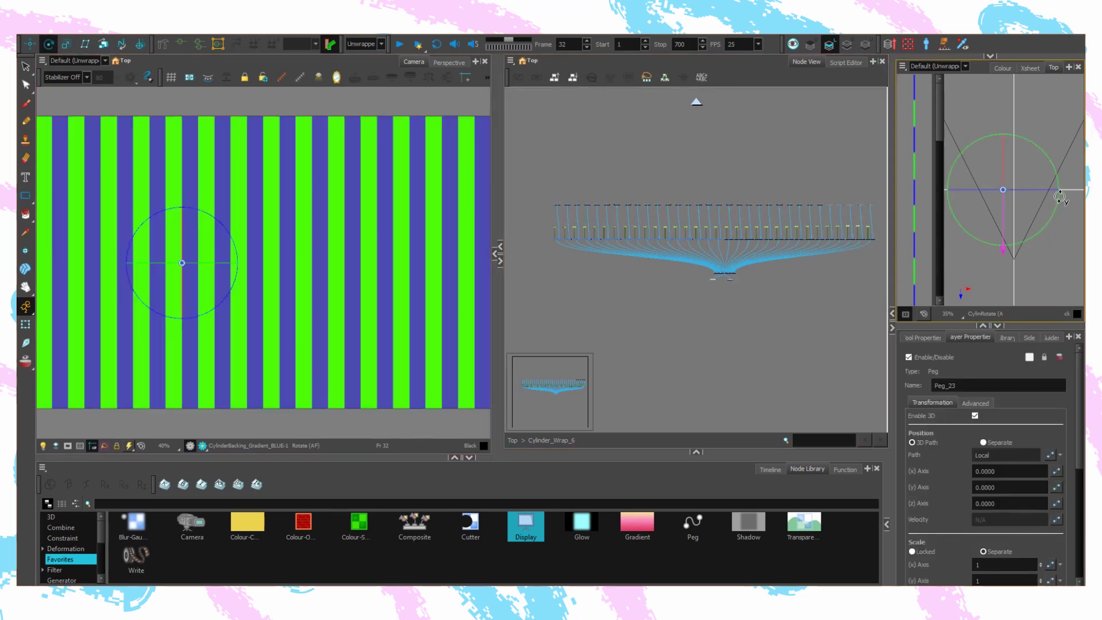
{"action": "left_click_drag", "start_coordinate": [1059, 197], "coordinate": [925, 310]}
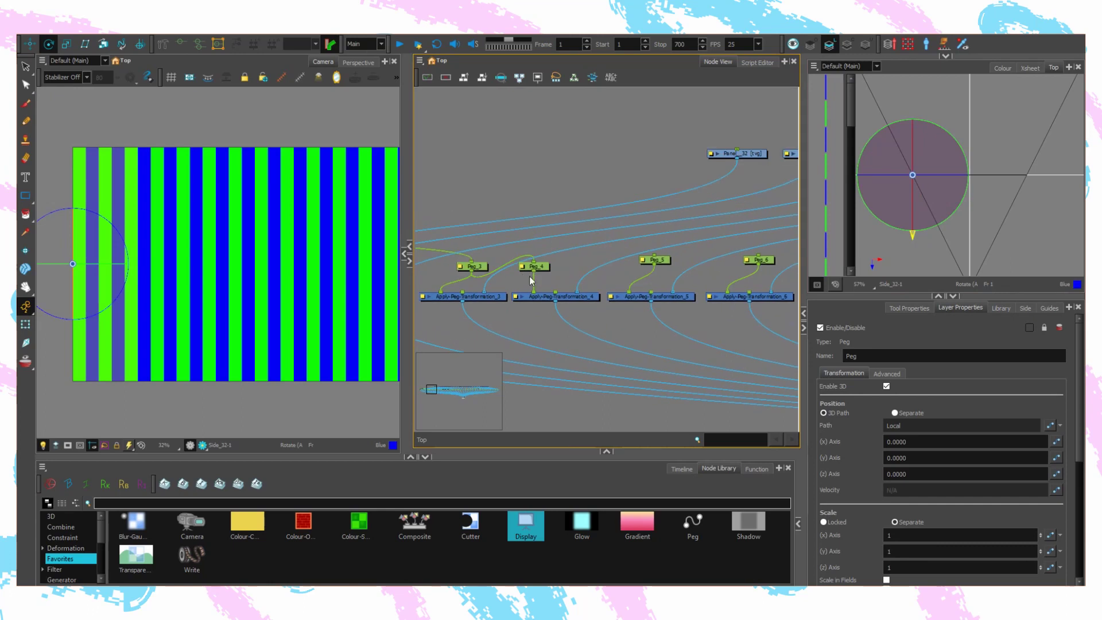
- Chain the pegs from Peg_4 to Peg_15 by connecting each peg's output to the next peg's input
{"action": "left_click_drag", "start_coordinate": [529, 276], "coordinate": [655, 255]}
{"action": "left_click_drag", "start_coordinate": [654, 265], "coordinate": [757, 256]}
{"action": "left_click_drag", "start_coordinate": [755, 258], "coordinate": [596, 276]}
{"action": "left_click_drag", "start_coordinate": [597, 286], "coordinate": [794, 274]}
{"action": "left_click_drag", "start_coordinate": [517, 289], "coordinate": [600, 279]}
{"action": "left_click_drag", "start_coordinate": [601, 290], "coordinate": [711, 280]}
{"action": "left_click_drag", "start_coordinate": [712, 295], "coordinate": [483, 309]}
{"action": "left_click_drag", "start_coordinate": [483, 304], "coordinate": [590, 287]}
{"action": "left_click_drag", "start_coordinate": [591, 297], "coordinate": [685, 296]}
{"action": "left_click_drag", "start_coordinate": [684, 313], "coordinate": [534, 315]}
{"action": "left_click_drag", "start_coordinate": [621, 301], "coordinate": [625, 296]}
{"action": "left_click_drag", "start_coordinate": [625, 307], "coordinate": [732, 290]}
{"action": "left_click_drag", "start_coordinate": [725, 301], "coordinate": [573, 305]}
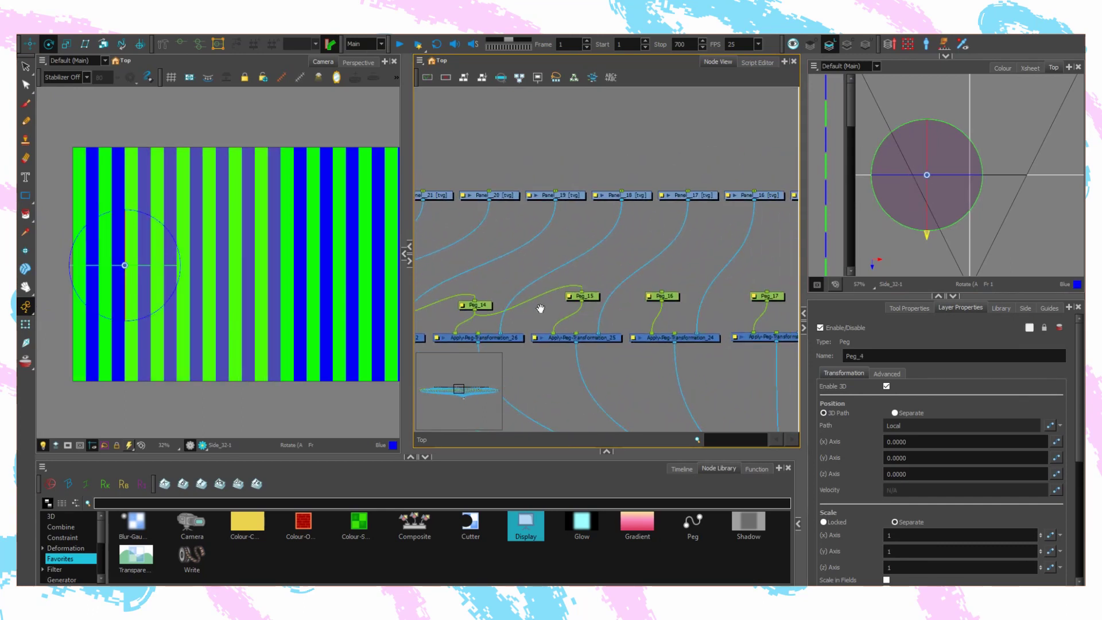
- Continue the parent-child chain from Peg_15 to the last peg, connecting each peg to the next one
{"action": "left_click_drag", "start_coordinate": [746, 303], "coordinate": [480, 303]}
{"action": "left_click_drag", "start_coordinate": [501, 301], "coordinate": [607, 286]}
{"action": "left_click_drag", "start_coordinate": [607, 296], "coordinate": [698, 286]}
{"action": "left_click_drag", "start_coordinate": [704, 294], "coordinate": [477, 311]}
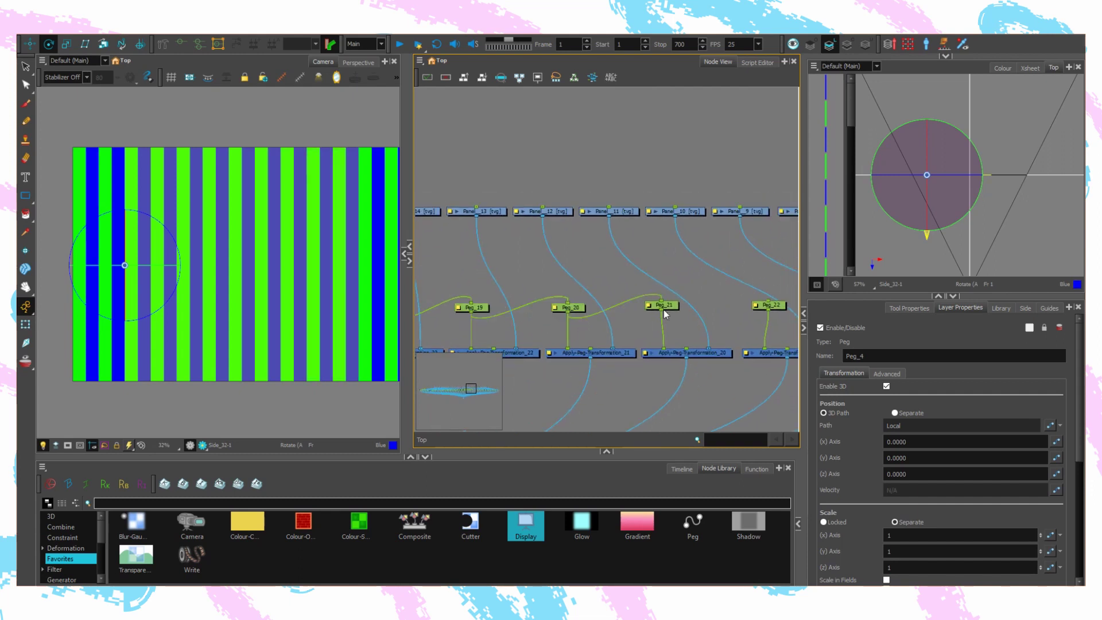
{"action": "left_click_drag", "start_coordinate": [663, 310], "coordinate": [768, 300]}
{"action": "left_click_drag", "start_coordinate": [775, 311], "coordinate": [613, 289]}
{"action": "left_click_drag", "start_coordinate": [613, 298], "coordinate": [703, 295]}
{"action": "left_click_drag", "start_coordinate": [703, 308], "coordinate": [471, 318]}
{"action": "left_click_drag", "start_coordinate": [656, 323], "coordinate": [742, 315]}
{"action": "left_click_drag", "start_coordinate": [745, 329], "coordinate": [589, 290]}
{"action": "left_click_drag", "start_coordinate": [589, 299], "coordinate": [682, 290]}
{"action": "left_click_drag", "start_coordinate": [680, 307], "coordinate": [611, 284]}
{"action": "left_click_drag", "start_coordinate": [611, 293], "coordinate": [705, 287]}
{"action": "scroll", "coordinate": [646, 305], "scroll_direction": "down", "scroll_amount": 1}
- Test rotating the unconnected first peg in the Top view and undo the rotation
{"action": "left_click_drag", "start_coordinate": [973, 211], "coordinate": [961, 219]}
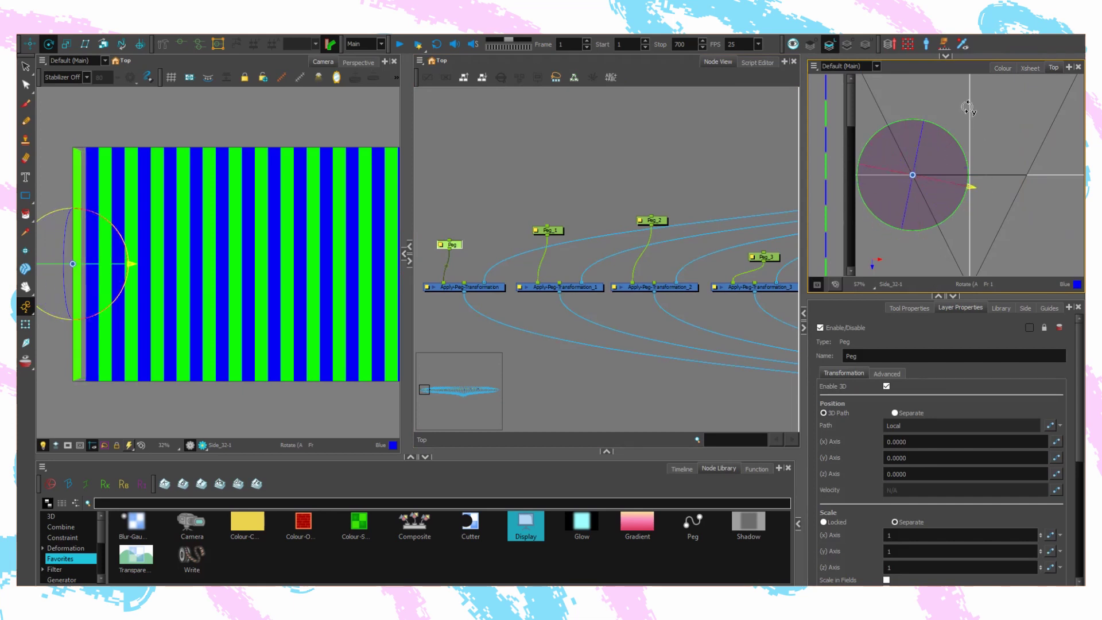
{"action": "left_click_drag", "start_coordinate": [965, 105], "coordinate": [963, 102]}
{"action": "key", "text": "ctrl+z"}
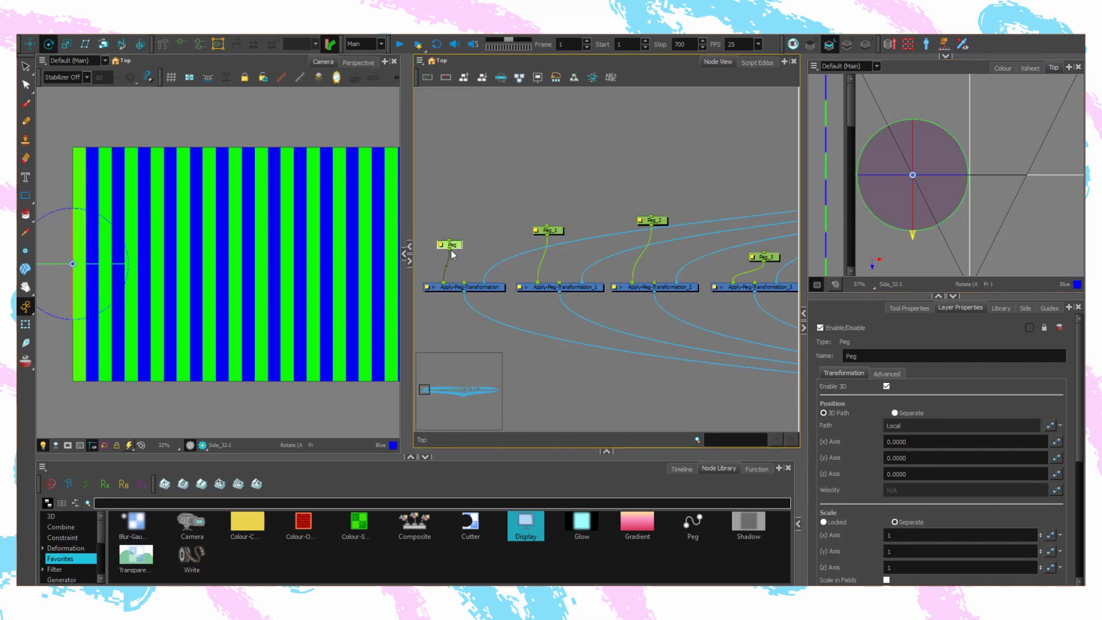
- Connect the first peg to Peg_1 and test the link with a Top view rotation that is undone
{"action": "left_click_drag", "start_coordinate": [450, 250], "coordinate": [547, 225]}
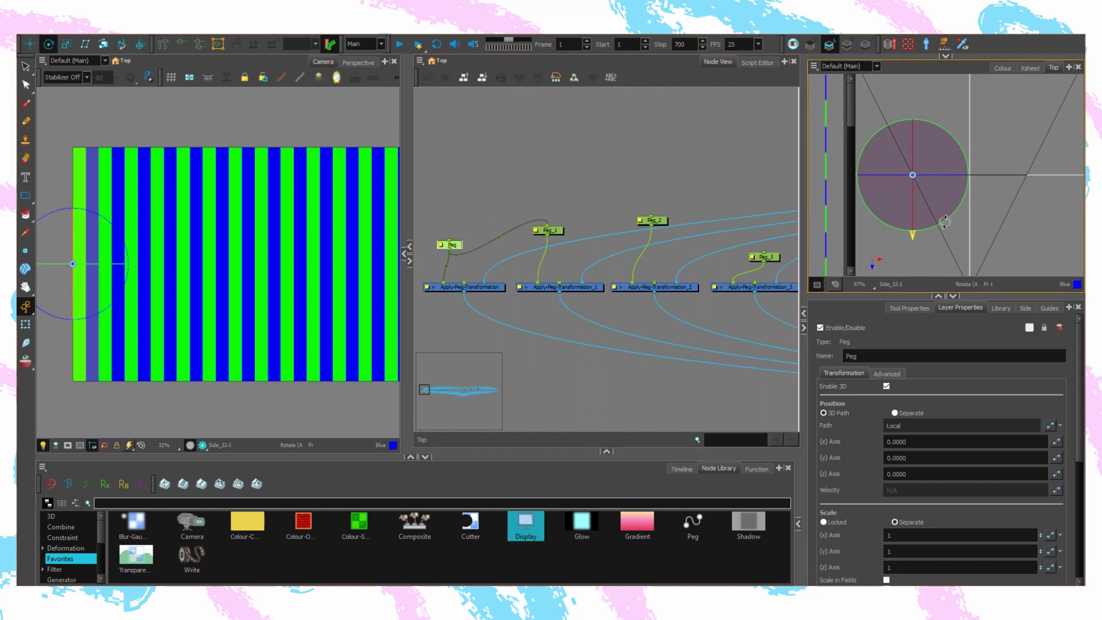
{"action": "mouse_move", "coordinate": [974, 194]}
{"action": "left_mouse_down"}
{"action": "mouse_move", "coordinate": [959, 245]}
{"action": "mouse_move", "coordinate": [925, 242]}
{"action": "mouse_move", "coordinate": [968, 189]}
{"action": "left_mouse_up"}
{"action": "key", "text": "ctrl+z"}
- Test the full peg chain by rotating the first peg, undoing it, and rotating Peg_11 in the Top view
{"action": "scroll", "coordinate": [520, 258], "scroll_direction": "down", "scroll_amount": 3}
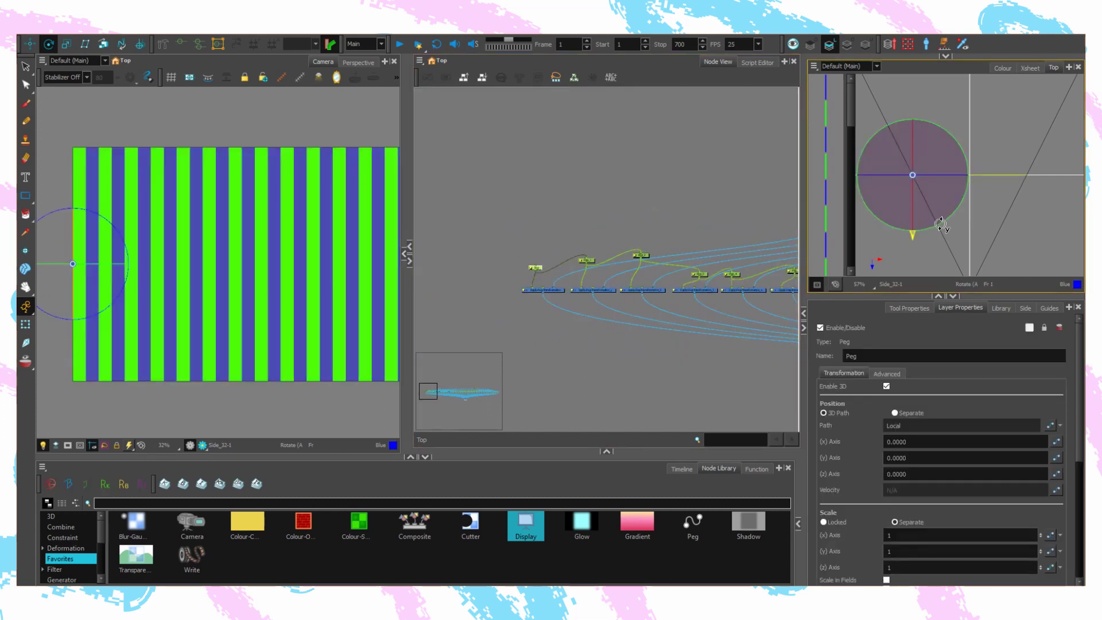
{"action": "left_click_drag", "start_coordinate": [941, 224], "coordinate": [931, 247]}
{"action": "key", "text": "ctrl+z"}
{"action": "left_click_drag", "start_coordinate": [731, 316], "coordinate": [443, 320]}
{"action": "left_click_drag", "start_coordinate": [667, 314], "coordinate": [552, 316]}
{"action": "left_click", "coordinate": [603, 274]}
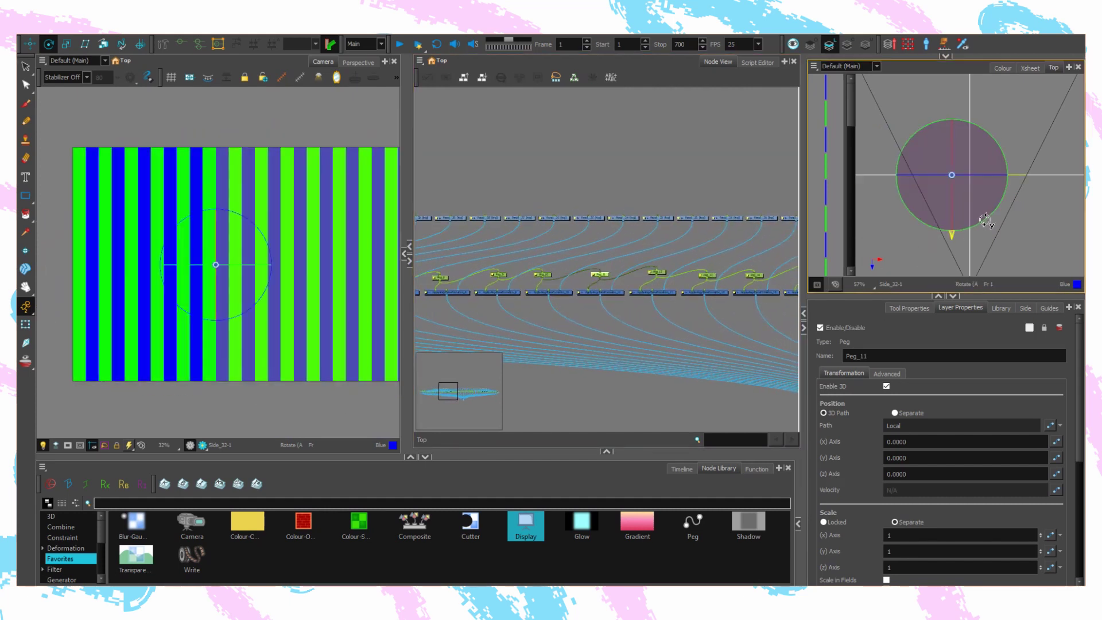
{"action": "left_click_drag", "start_coordinate": [985, 220], "coordinate": [993, 169]}
- Select all the chained pegs and rotate them together in the Top view to bend the row of panels
{"action": "left_click_drag", "start_coordinate": [429, 264], "coordinate": [684, 286]}
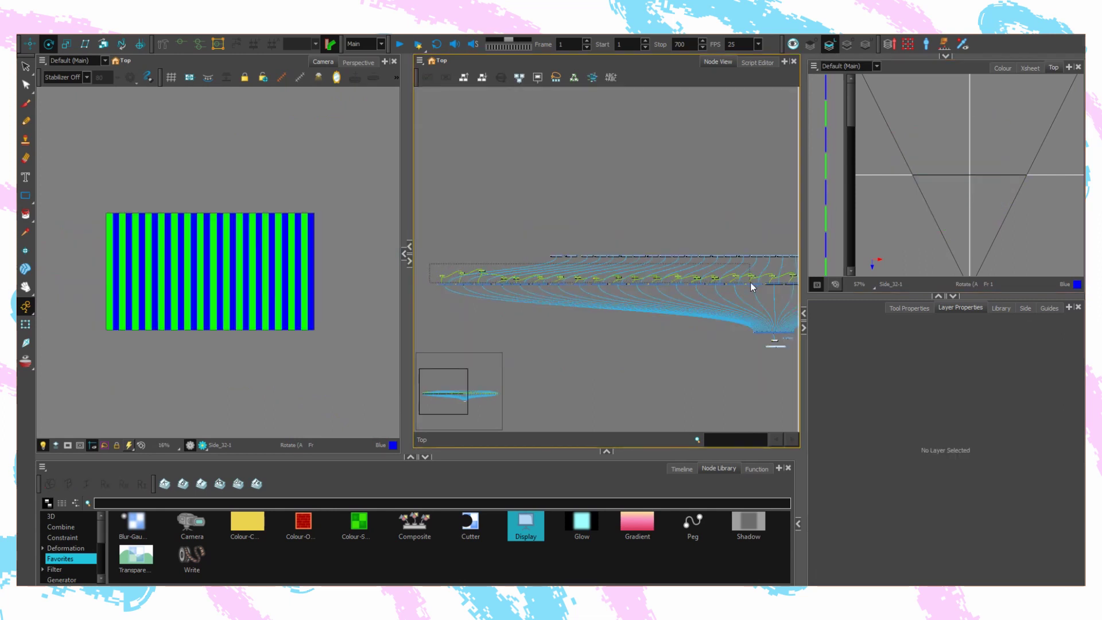
{"action": "left_click_drag", "start_coordinate": [751, 281], "coordinate": [751, 283]}
{"action": "left_click", "coordinate": [777, 294]}
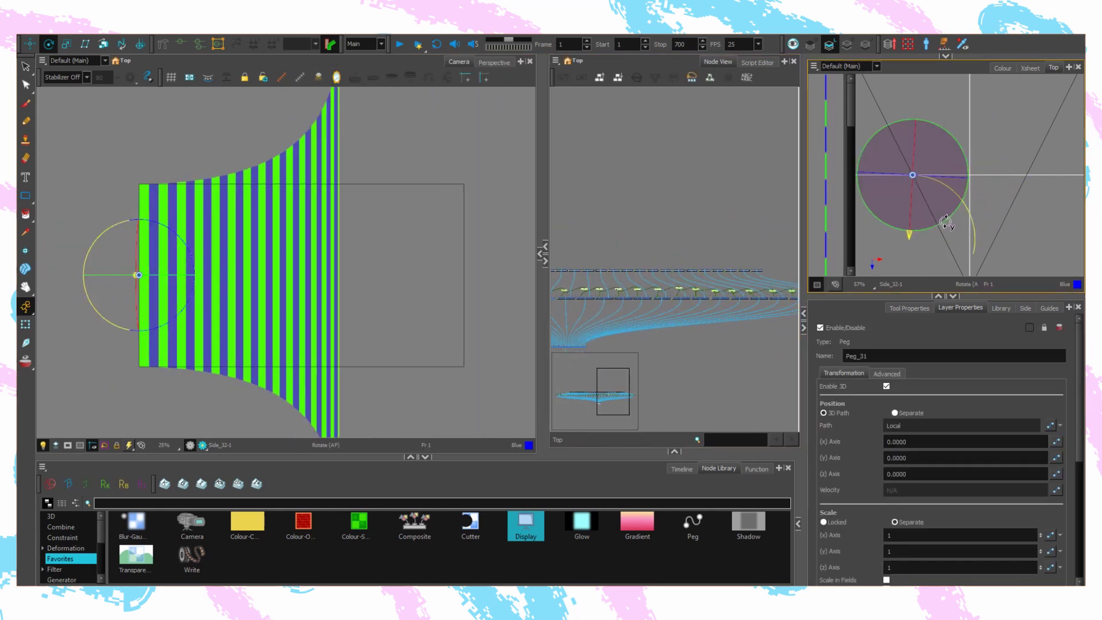
{"action": "left_click_drag", "start_coordinate": [945, 223], "coordinate": [969, 210]}
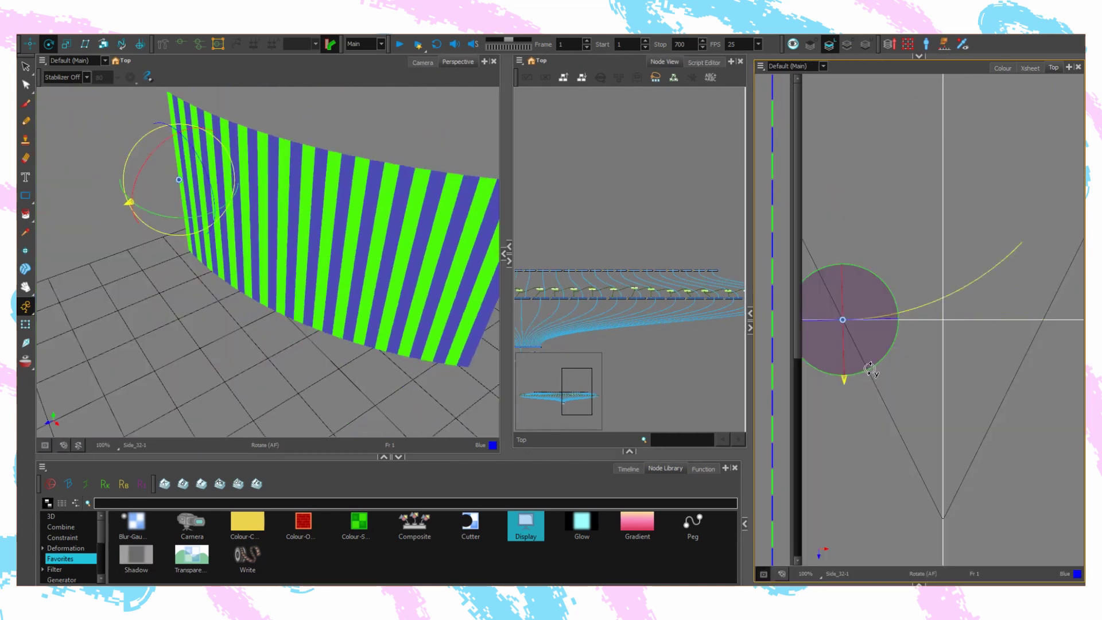
- Test rotating all pegs around different axes, rolling the panels into a cylinder and fanning them out
{"action": "mouse_move", "coordinate": [872, 359]}
{"action": "left_mouse_down"}
{"action": "mouse_move", "coordinate": [932, 370]}
{"action": "mouse_move", "coordinate": [856, 373]}
{"action": "mouse_move", "coordinate": [842, 340]}
{"action": "mouse_move", "coordinate": [839, 372]}
{"action": "mouse_move", "coordinate": [848, 368]}
{"action": "left_mouse_up"}
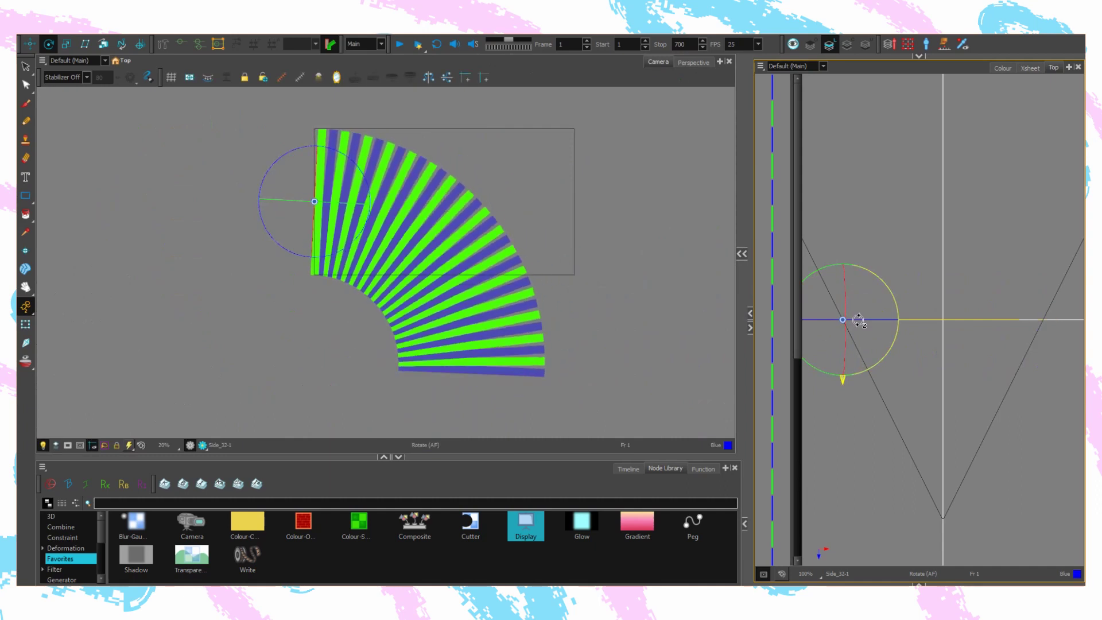
{"action": "left_click_drag", "start_coordinate": [859, 320], "coordinate": [870, 318]}
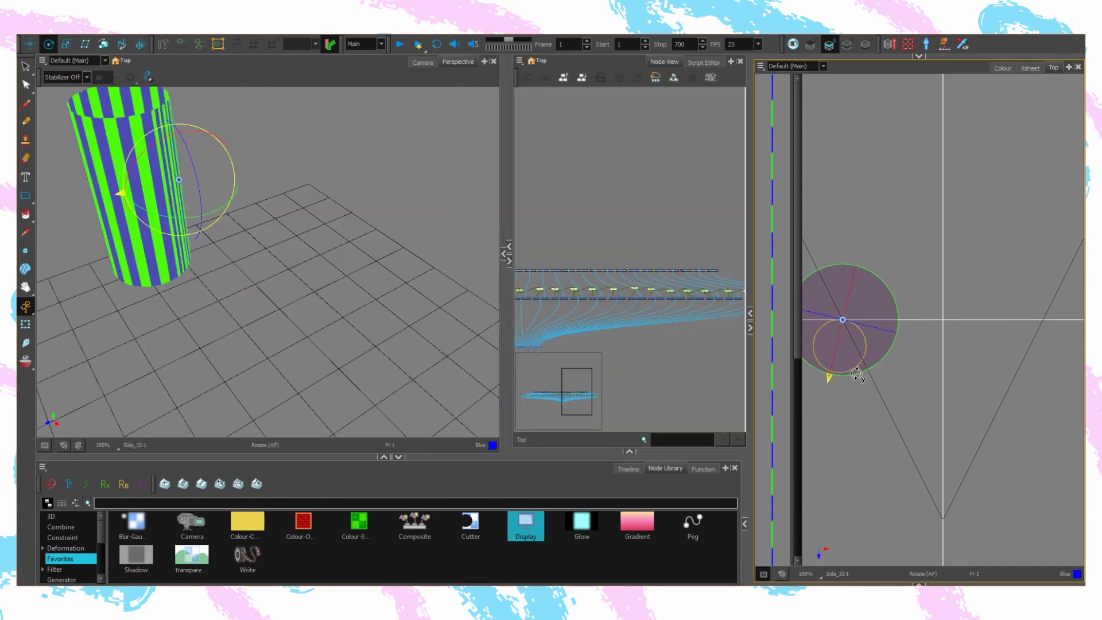
{"action": "left_click_drag", "start_coordinate": [858, 376], "coordinate": [826, 368]}
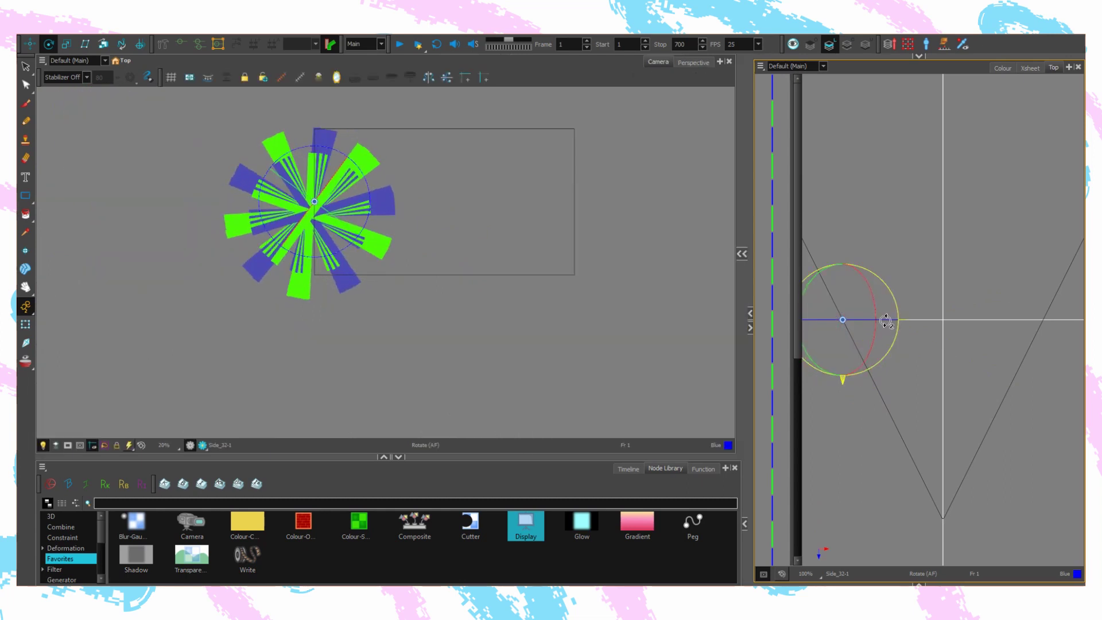
{"action": "left_click_drag", "start_coordinate": [886, 321], "coordinate": [889, 323]}
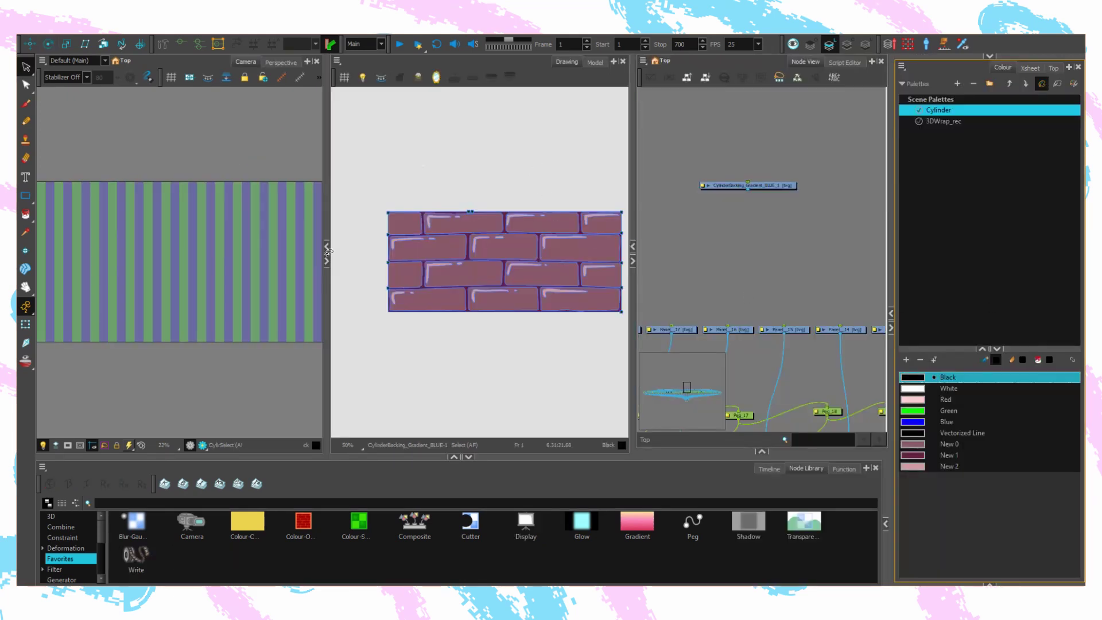
- Examine the brick artwork in the CylinderBacking_Gradient_BLUE_1 drawing
{"action": "left_click", "coordinate": [608, 218]}
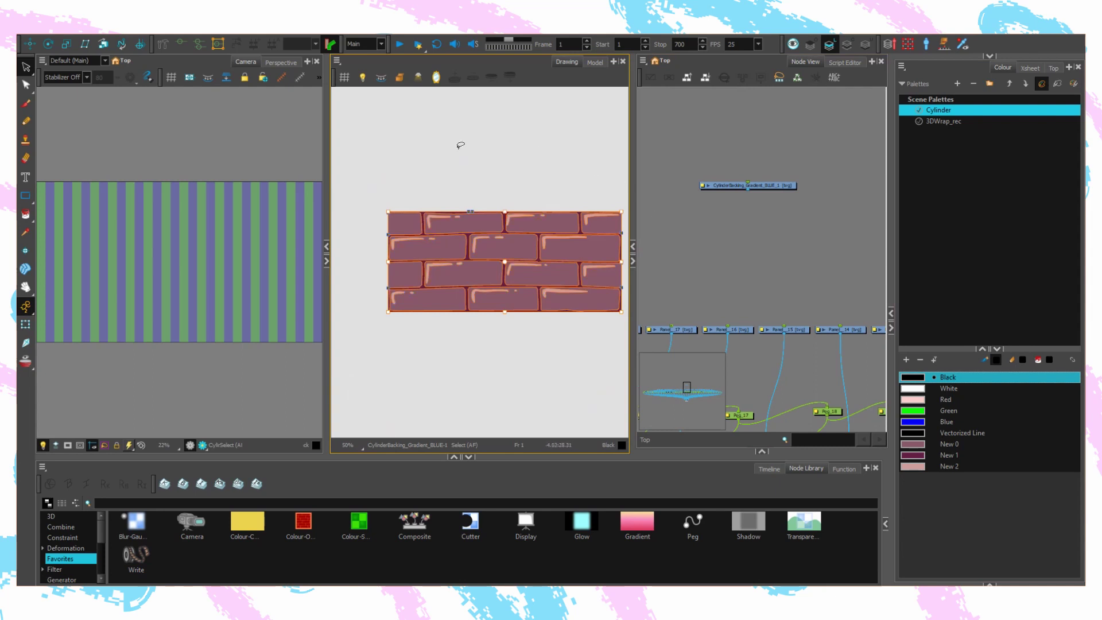
{"action": "left_click", "coordinate": [523, 200]}
{"action": "scroll", "coordinate": [523, 204], "scroll_direction": "up", "scroll_amount": 2}
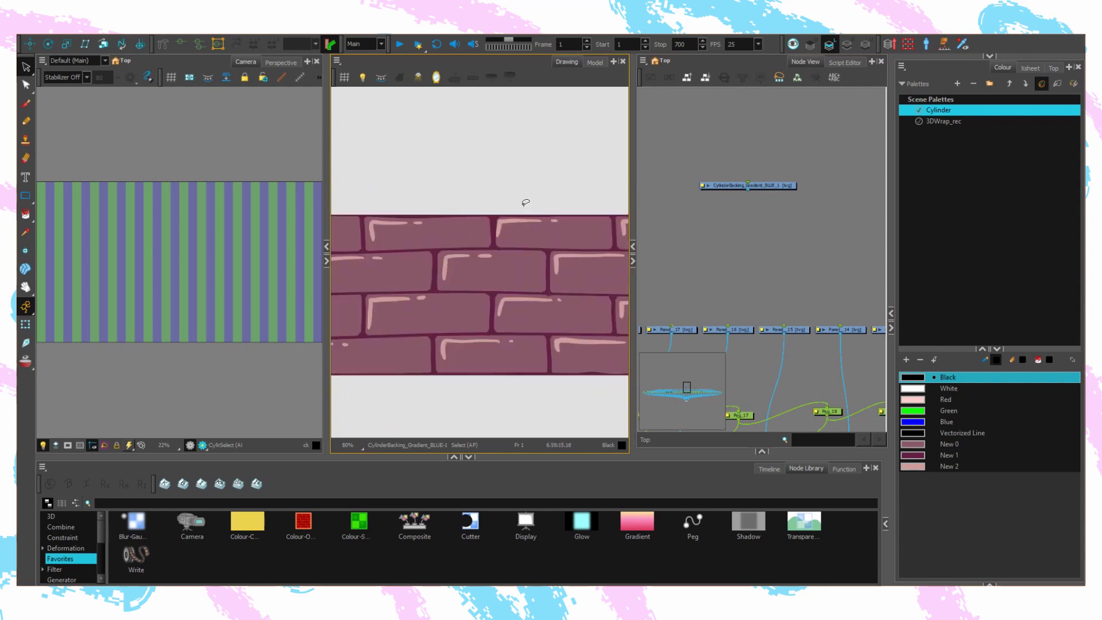
- Add a Composite node beneath the CylinderBacking_Gradient_BLUE_1 drawing and connect the drawing to it
{"action": "left_click_drag", "start_coordinate": [782, 187], "coordinate": [780, 178]}
{"action": "key", "text": "ctrl+shift+c"}
{"action": "left_click_drag", "start_coordinate": [736, 216], "coordinate": [762, 211]}
- Add a Cutter node and position it with the Panel__32 drawing above the first Apply-Peg-Transformation node
{"action": "left_click", "coordinate": [469, 520]}
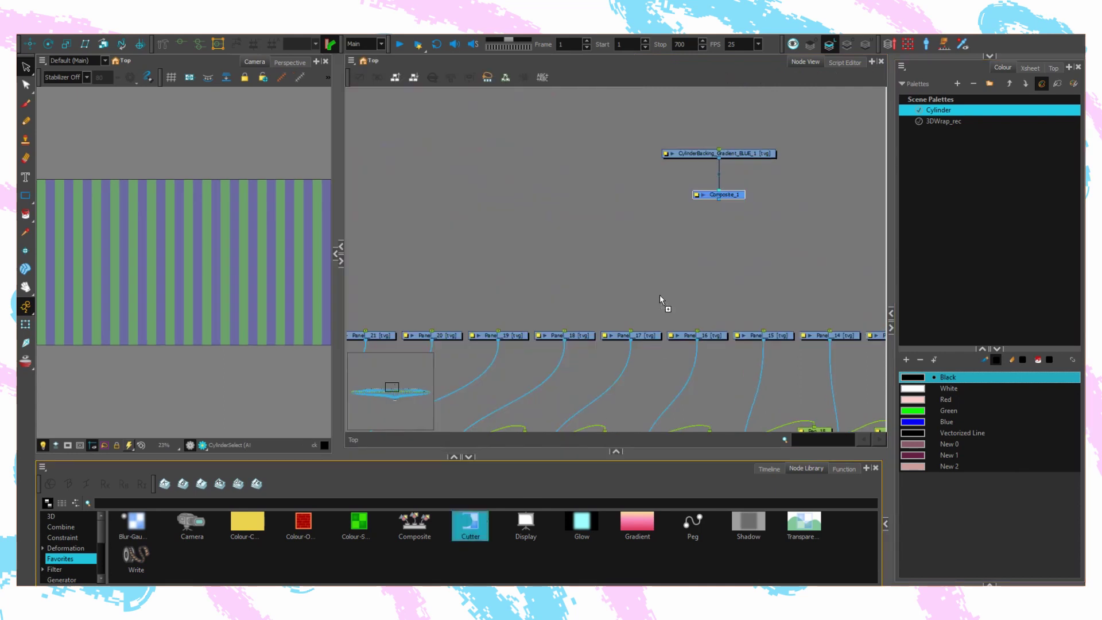
{"action": "left_click_drag", "start_coordinate": [650, 263], "coordinate": [650, 263]}
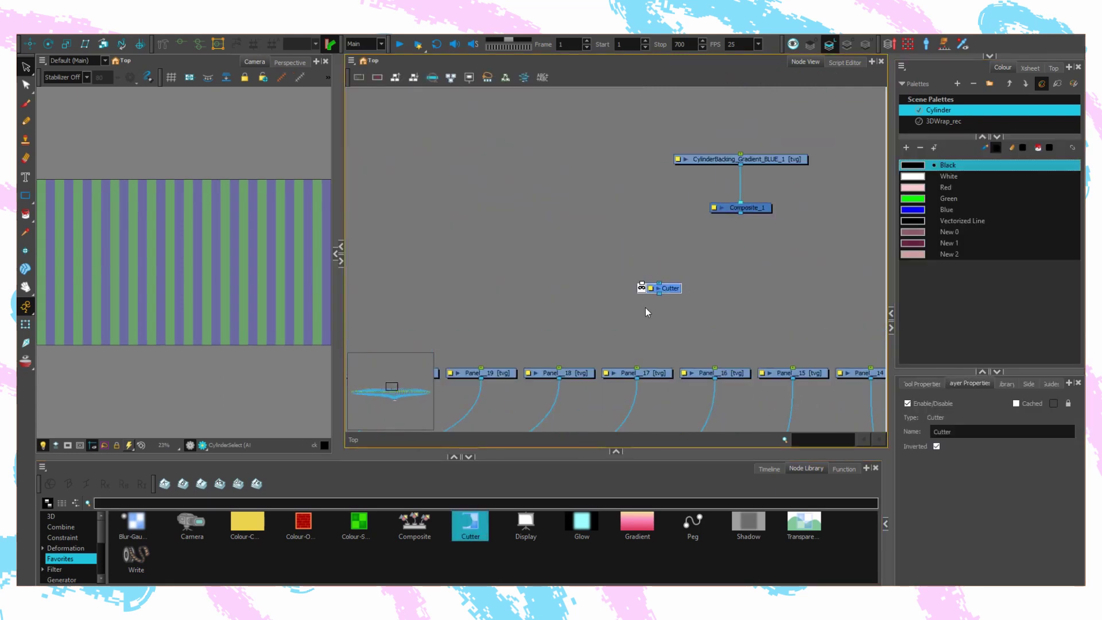
{"action": "left_click_drag", "start_coordinate": [794, 288], "coordinate": [520, 259]}
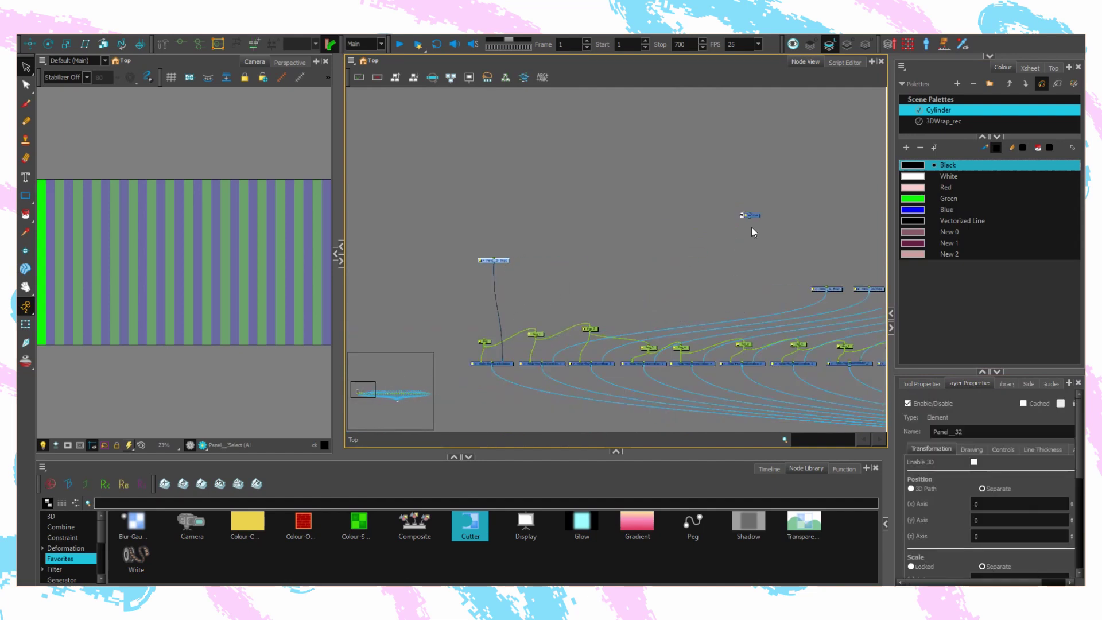
{"action": "left_click_drag", "start_coordinate": [750, 216], "coordinate": [529, 287]}
{"action": "scroll", "coordinate": [529, 288], "scroll_direction": "up", "scroll_amount": 4}
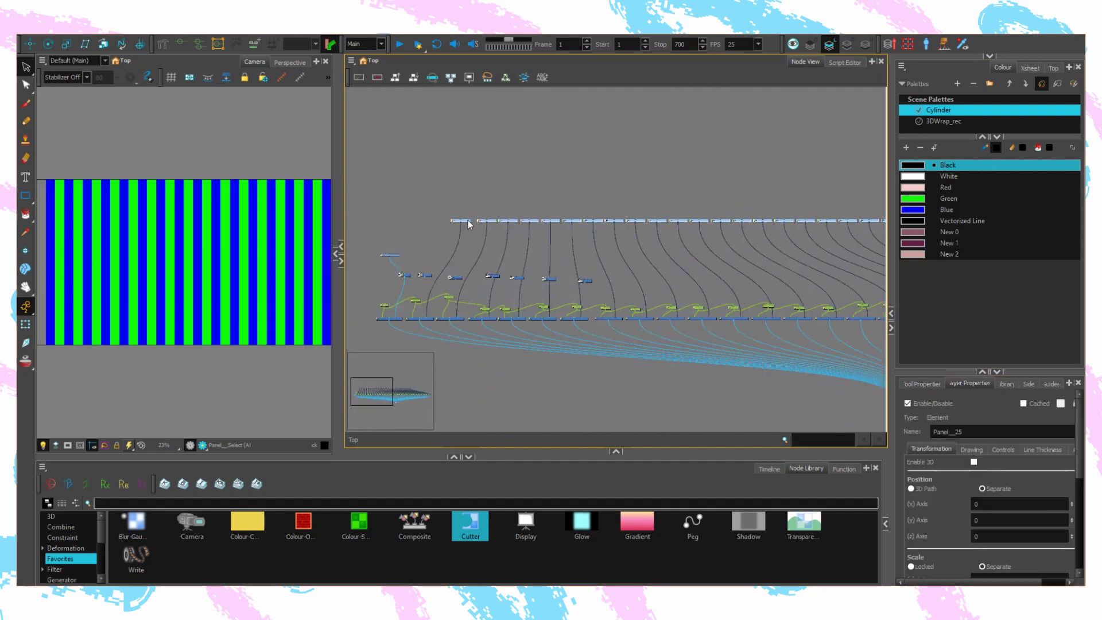
- Paste copies of the Cutter node above the remaining Apply-Peg-Transformation nodes, one for each panel
{"action": "scroll", "coordinate": [520, 284], "scroll_direction": "up", "scroll_amount": 4}
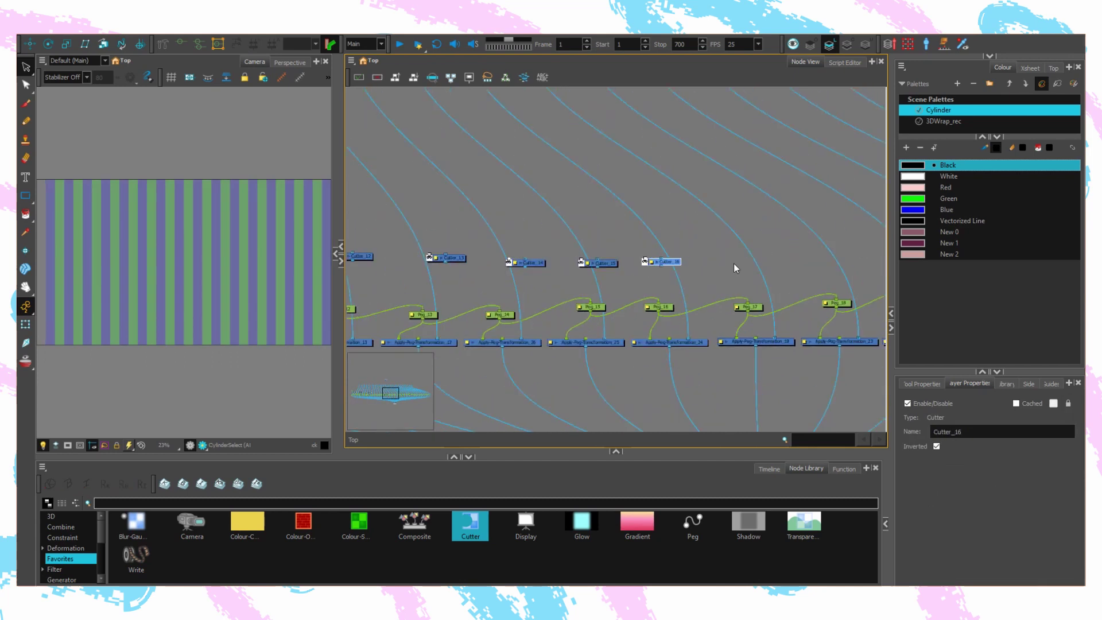
{"action": "key", "text": "ctrl+v"}
- Insert each pasted Cutter into its panel's cable above the matching Apply-Peg-Transformation node, with the panel drawing feeding the matte port
{"action": "left_click_drag", "start_coordinate": [556, 270], "coordinate": [511, 266]}
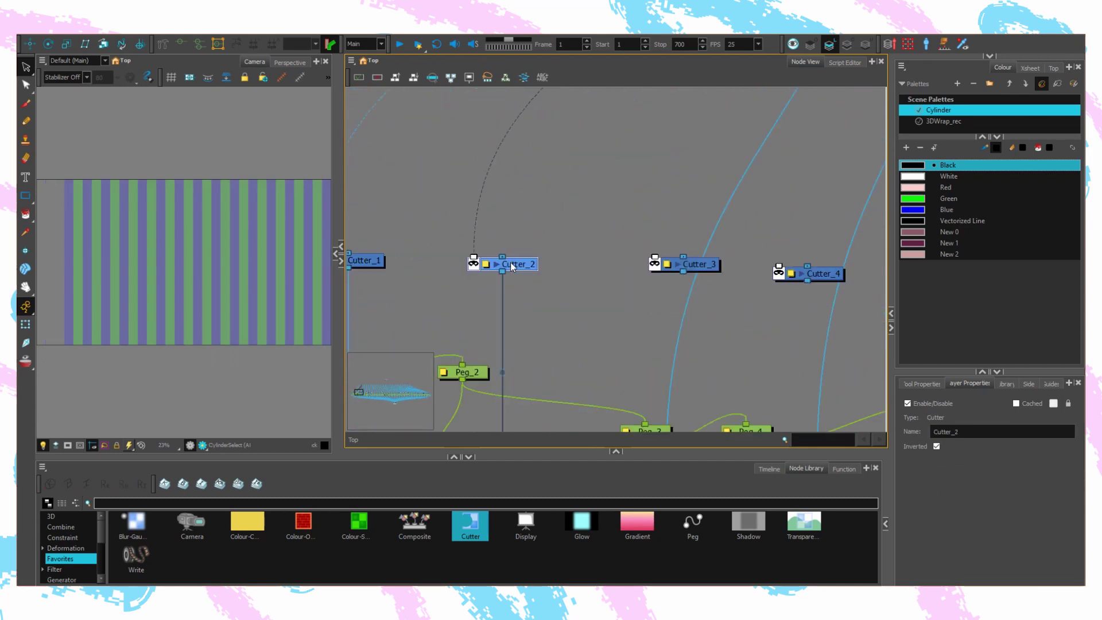
{"action": "left_click_drag", "start_coordinate": [585, 283], "coordinate": [475, 266]}
{"action": "left_click_drag", "start_coordinate": [660, 282], "coordinate": [534, 262]}
{"action": "left_click_drag", "start_coordinate": [768, 281], "coordinate": [693, 276]}
{"action": "left_click_drag", "start_coordinate": [794, 296], "coordinate": [652, 317]}
{"action": "left_click_drag", "start_coordinate": [725, 315], "coordinate": [576, 281]}
{"action": "left_click_drag", "start_coordinate": [657, 292], "coordinate": [638, 283]}
{"action": "left_click_drag", "start_coordinate": [585, 282], "coordinate": [602, 280]}
{"action": "left_click_drag", "start_coordinate": [666, 300], "coordinate": [652, 298]}
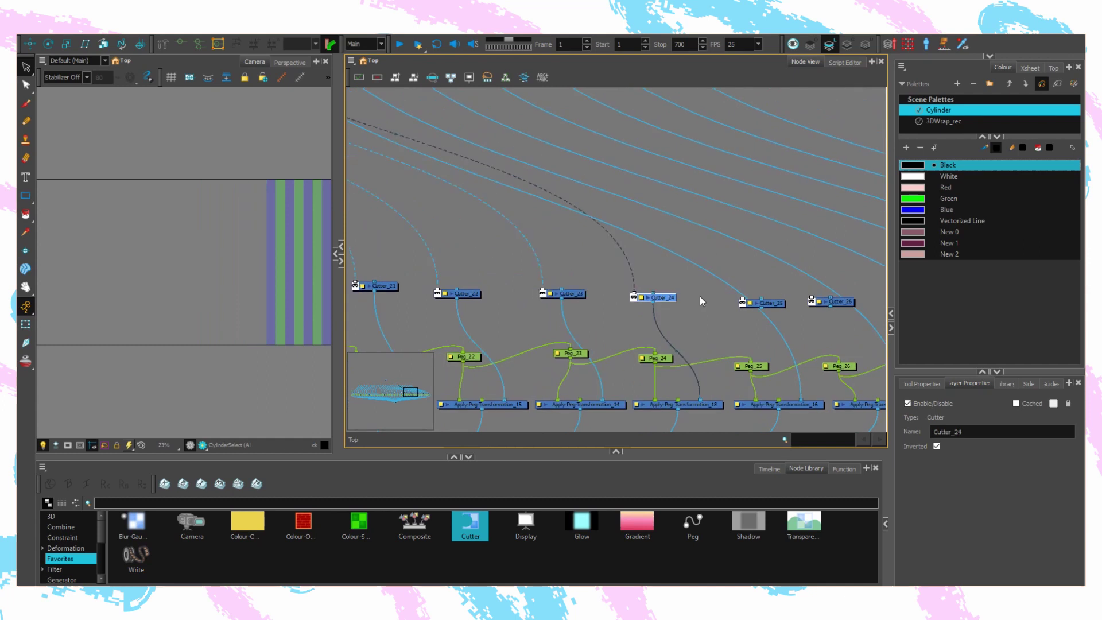
{"action": "left_click_drag", "start_coordinate": [762, 303], "coordinate": [757, 297]}
{"action": "left_click_drag", "start_coordinate": [837, 304], "coordinate": [475, 304]}
{"action": "left_click_drag", "start_coordinate": [475, 304], "coordinate": [459, 299]}
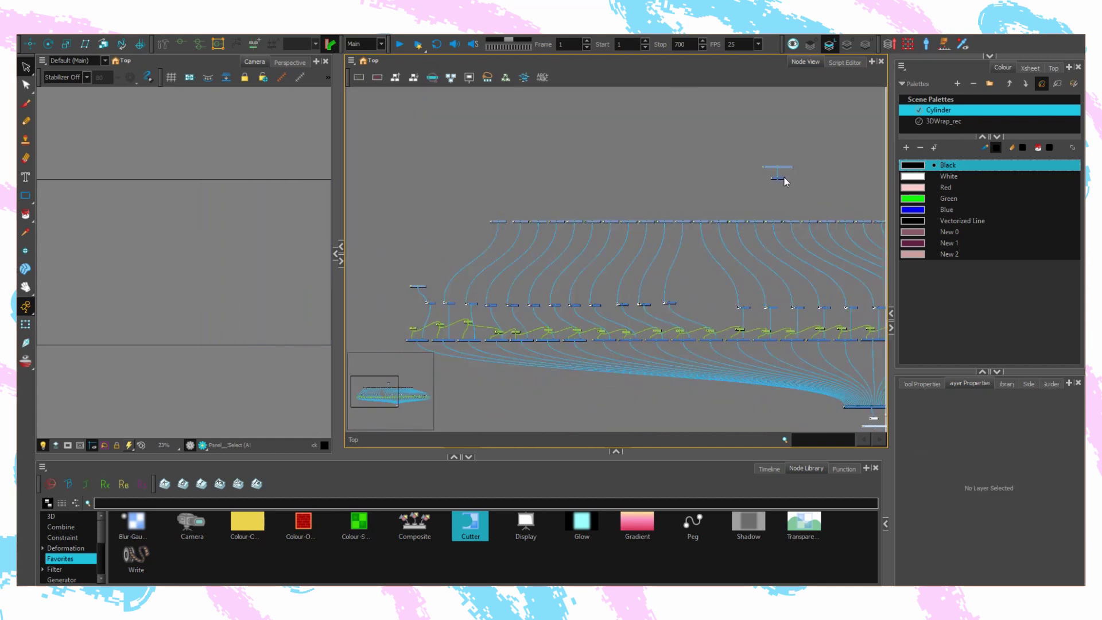
- Move Composite_1 near the Cutter row and connect its output to the image input of every Cutter node
{"action": "left_click", "coordinate": [784, 179]}
{"action": "scroll", "coordinate": [613, 262], "scroll_direction": "up", "scroll_amount": 8}
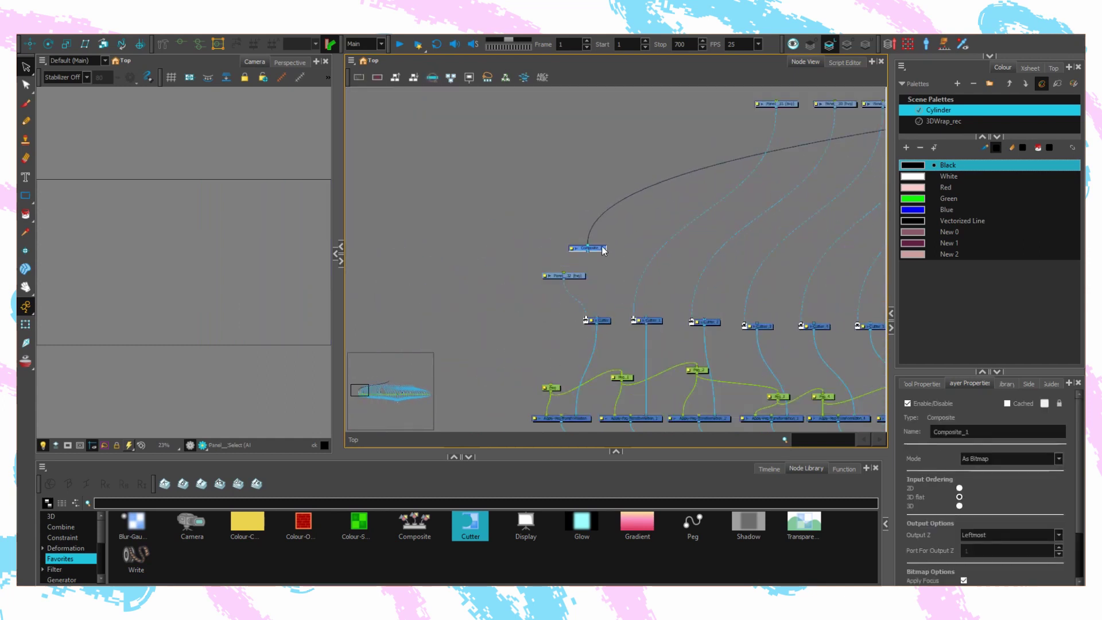
{"action": "left_click_drag", "start_coordinate": [598, 386], "coordinate": [590, 403]}
{"action": "left_click_drag", "start_coordinate": [572, 262], "coordinate": [701, 404]}
{"action": "left_click_drag", "start_coordinate": [571, 262], "coordinate": [831, 408]}
{"action": "left_click_drag", "start_coordinate": [373, 211], "coordinate": [744, 361]}
{"action": "left_click_drag", "start_coordinate": [373, 211], "coordinate": [871, 361]}
{"action": "left_click_drag", "start_coordinate": [396, 201], "coordinate": [567, 225]}
{"action": "left_click_drag", "start_coordinate": [567, 232], "coordinate": [553, 349]}
{"action": "left_click_drag", "start_coordinate": [568, 232], "coordinate": [615, 379]}
{"action": "left_click_drag", "start_coordinate": [610, 219], "coordinate": [576, 379]}
{"action": "left_click_drag", "start_coordinate": [559, 206], "coordinate": [480, 370]}
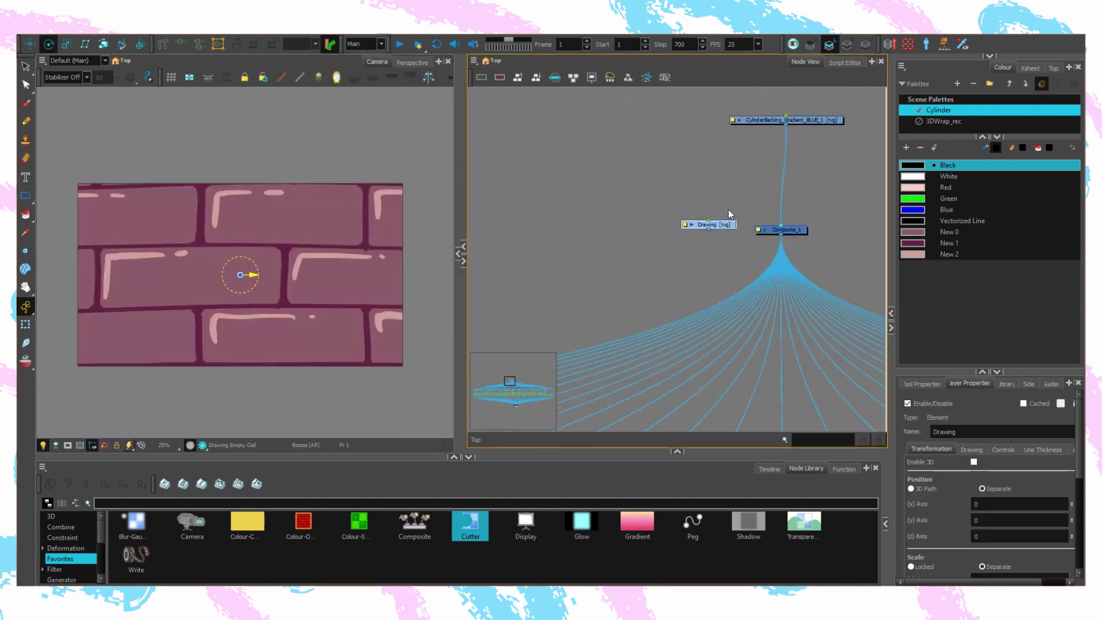
- Connect the new Drawing node to Composite_1 and paint a green brush stroke across the brick artwork
{"action": "left_click_drag", "start_coordinate": [714, 164], "coordinate": [760, 212]}
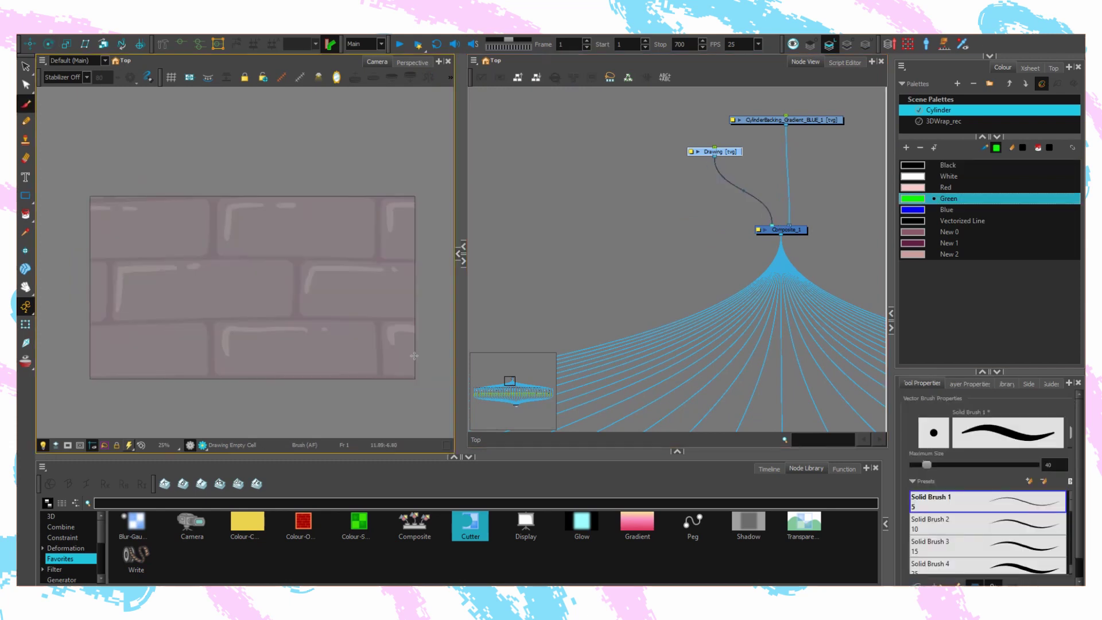
{"action": "mouse_move", "coordinate": [399, 344]}
{"action": "left_mouse_down"}
{"action": "mouse_move", "coordinate": [293, 249]}
{"action": "mouse_move", "coordinate": [128, 258]}
{"action": "left_mouse_up"}
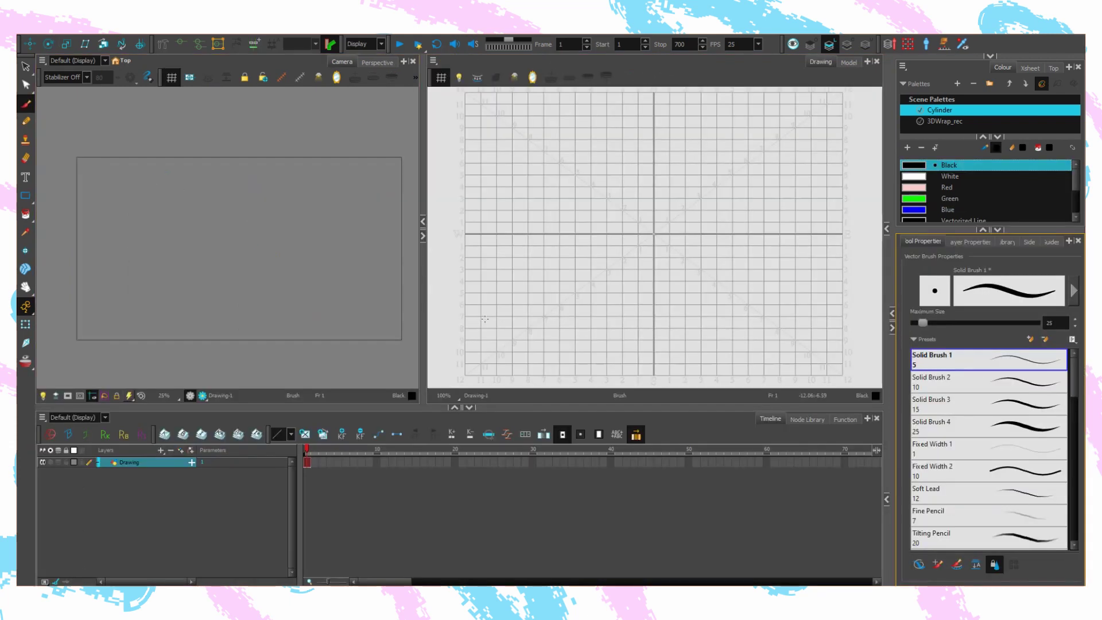
- Try three roughly horizontal and one diagonal black brush stroke on the Drawing layer to test the wrap, and undo them
{"action": "left_click_drag", "start_coordinate": [470, 321], "coordinate": [869, 319]}
{"action": "left_click_drag", "start_coordinate": [491, 266], "coordinate": [786, 275]}
{"action": "left_click_drag", "start_coordinate": [520, 187], "coordinate": [800, 204]}
{"action": "left_click_drag", "start_coordinate": [790, 116], "coordinate": [432, 428]}
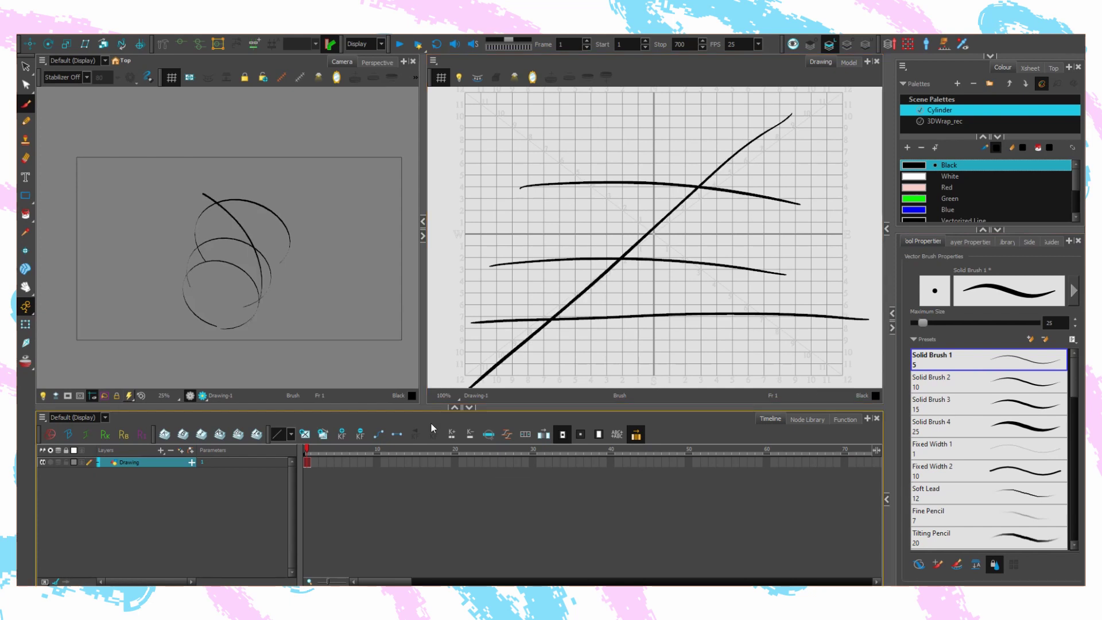
{"action": "key", "text": "ctrl+z"}
{"action": "key", "text": "ctrl+z"}
{"action": "key", "text": "ctrl+z"}
{"action": "key", "text": "ctrl+z"}
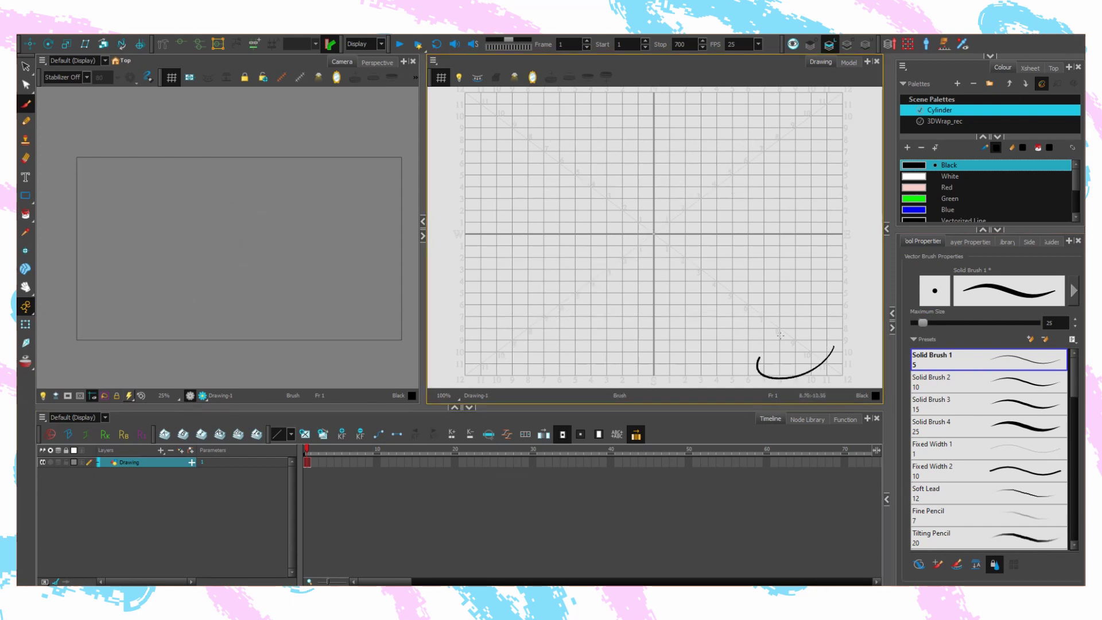
- Draw a black caterpillar with a smiling face on the Drawing layer and move it around the wrapped cylinder
{"action": "mouse_move", "coordinate": [820, 302]}
{"action": "left_mouse_down"}
{"action": "mouse_move", "coordinate": [669, 364]}
{"action": "mouse_move", "coordinate": [802, 159]}
{"action": "mouse_move", "coordinate": [533, 317]}
{"action": "mouse_move", "coordinate": [720, 92]}
{"action": "mouse_move", "coordinate": [488, 224]}
{"action": "mouse_move", "coordinate": [518, 125]}
{"action": "mouse_move", "coordinate": [460, 120]}
{"action": "left_mouse_up"}
{"action": "key", "text": "ctrl+z"}
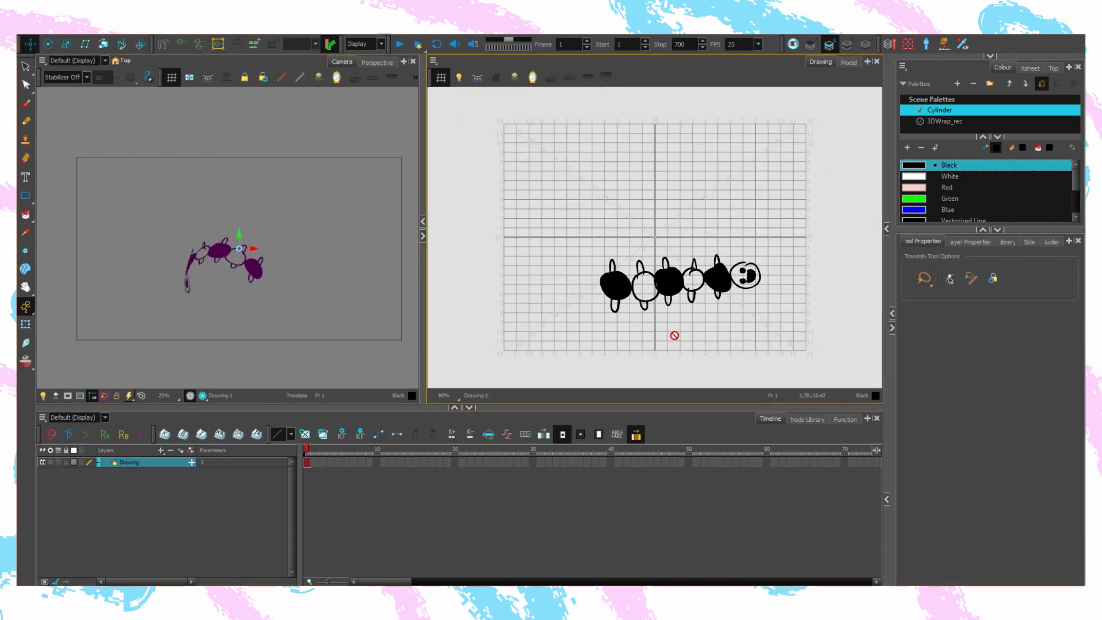
{"action": "mouse_move", "coordinate": [267, 355]}
{"action": "left_mouse_down"}
{"action": "mouse_move", "coordinate": [54, 388]}
{"action": "mouse_move", "coordinate": [231, 309]}
{"action": "mouse_move", "coordinate": [391, 206]}
{"action": "mouse_move", "coordinate": [477, 182]}
{"action": "mouse_move", "coordinate": [247, 313]}
{"action": "mouse_move", "coordinate": [256, 398]}
{"action": "mouse_move", "coordinate": [288, 327]}
{"action": "mouse_move", "coordinate": [391, 298]}
{"action": "left_mouse_up"}
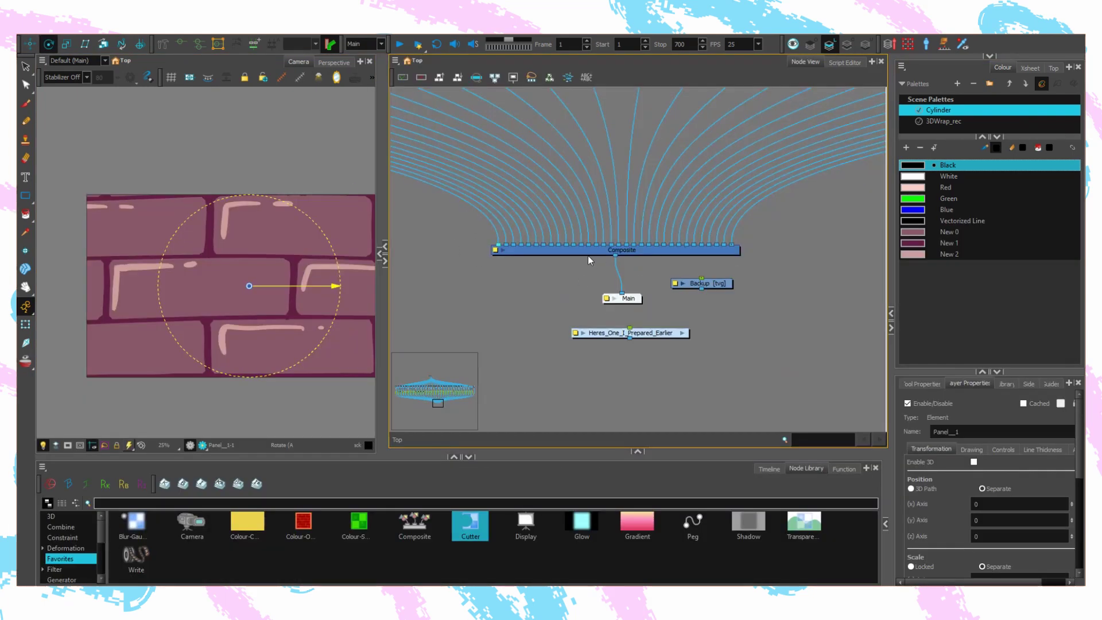
- Set the mode of the Composite node feeding the Main display to Pass Through
{"action": "left_click", "coordinate": [513, 252]}
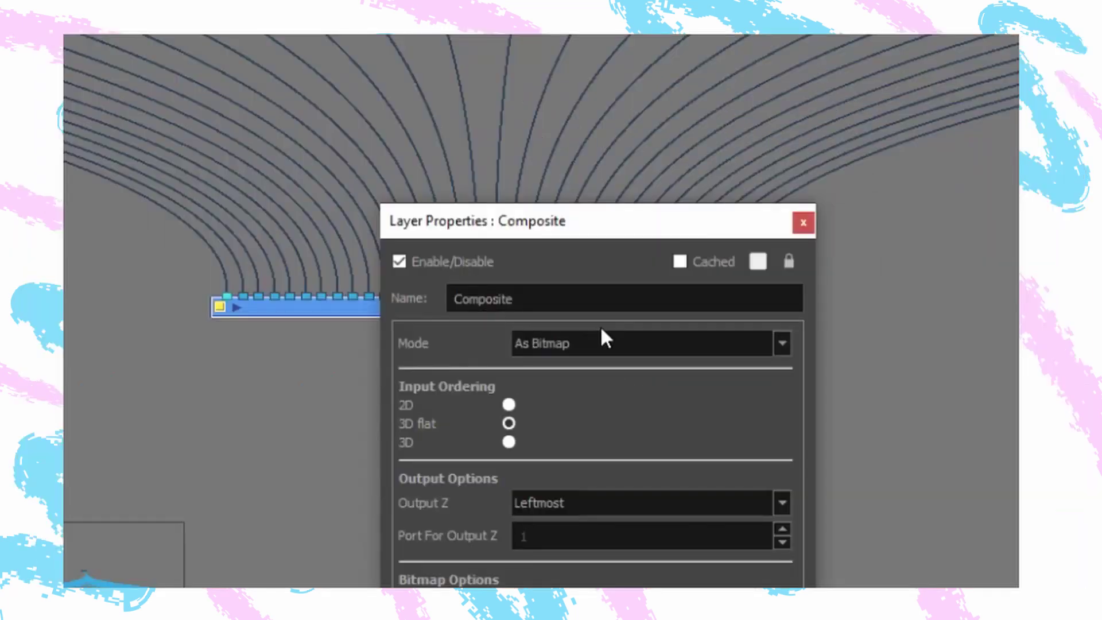
{"action": "left_click", "coordinate": [674, 265]}
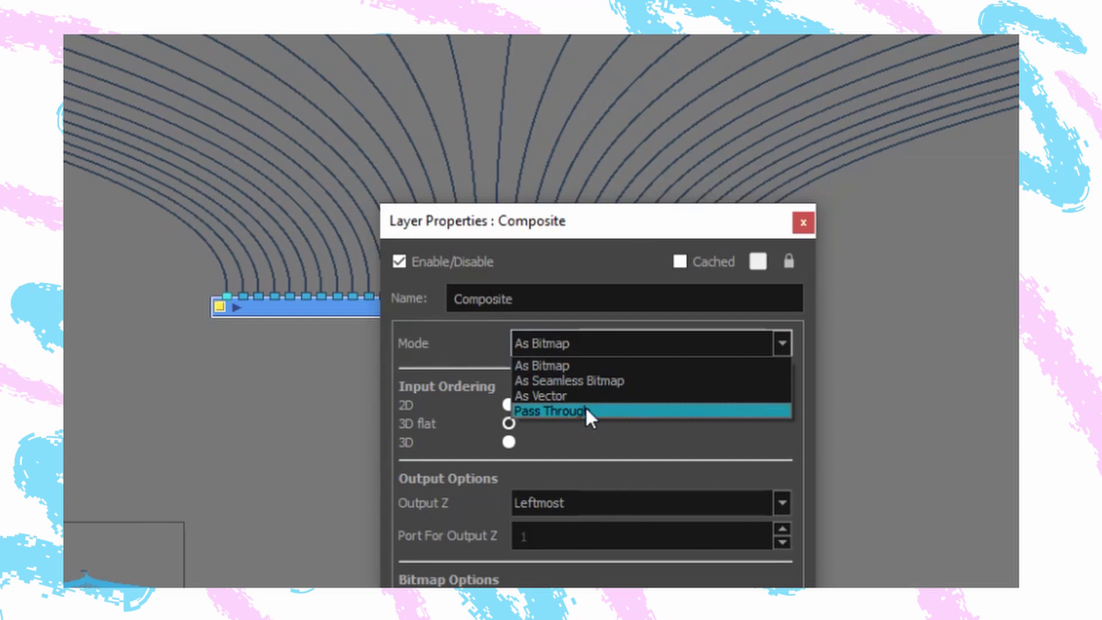
{"action": "left_click", "coordinate": [585, 410]}
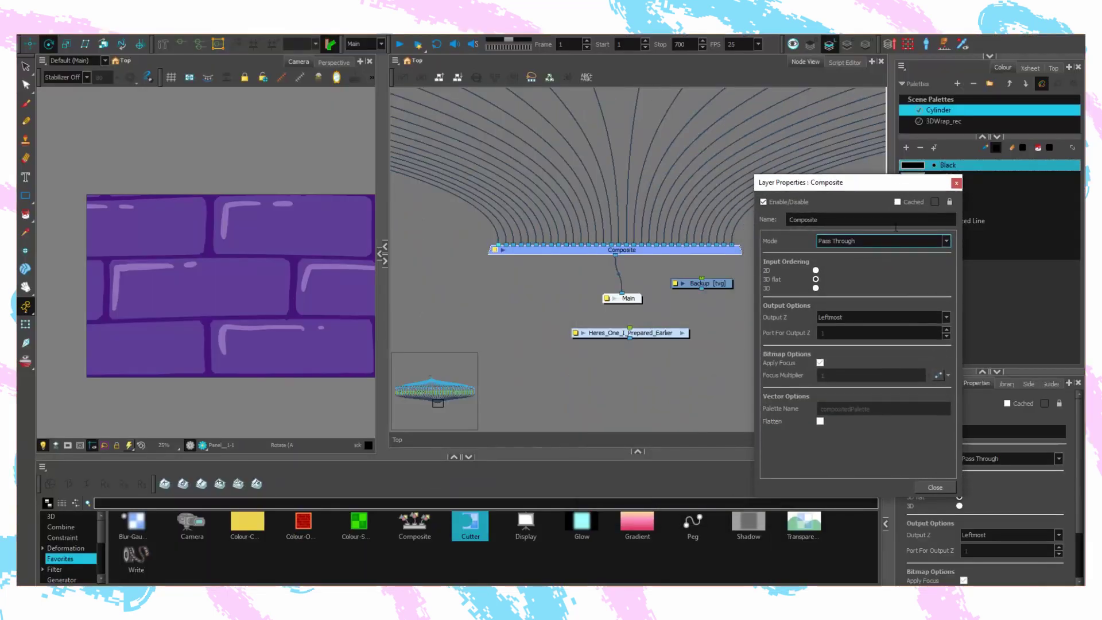
{"action": "left_click", "coordinate": [654, 343]}
{"action": "left_click", "coordinate": [826, 253]}
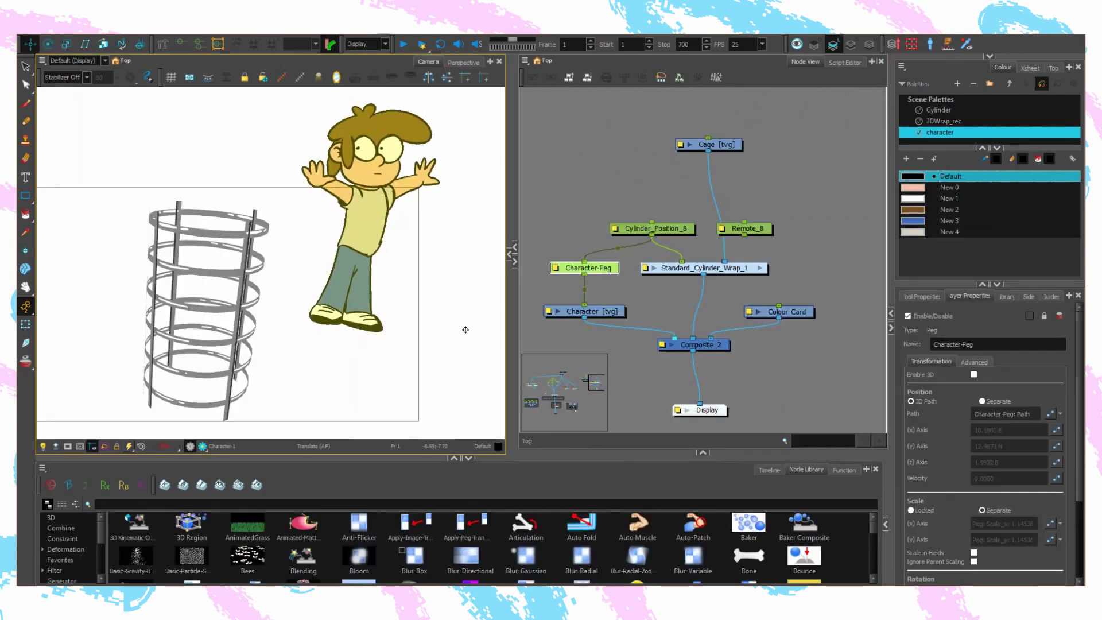
- Move the character inside the cylindrical cage and inspect the Composite node within the Standard_Cylinder_Wrap_1 group
{"action": "left_click_drag", "start_coordinate": [465, 329], "coordinate": [294, 395]}
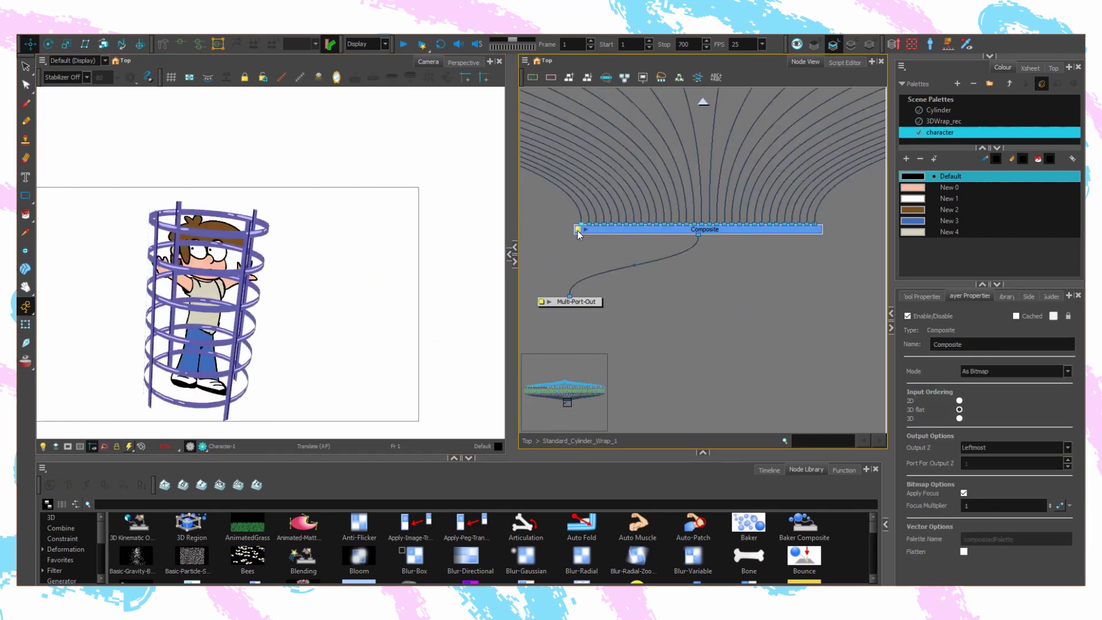
{"action": "left_click", "coordinate": [683, 199]}
{"action": "left_click", "coordinate": [683, 231]}
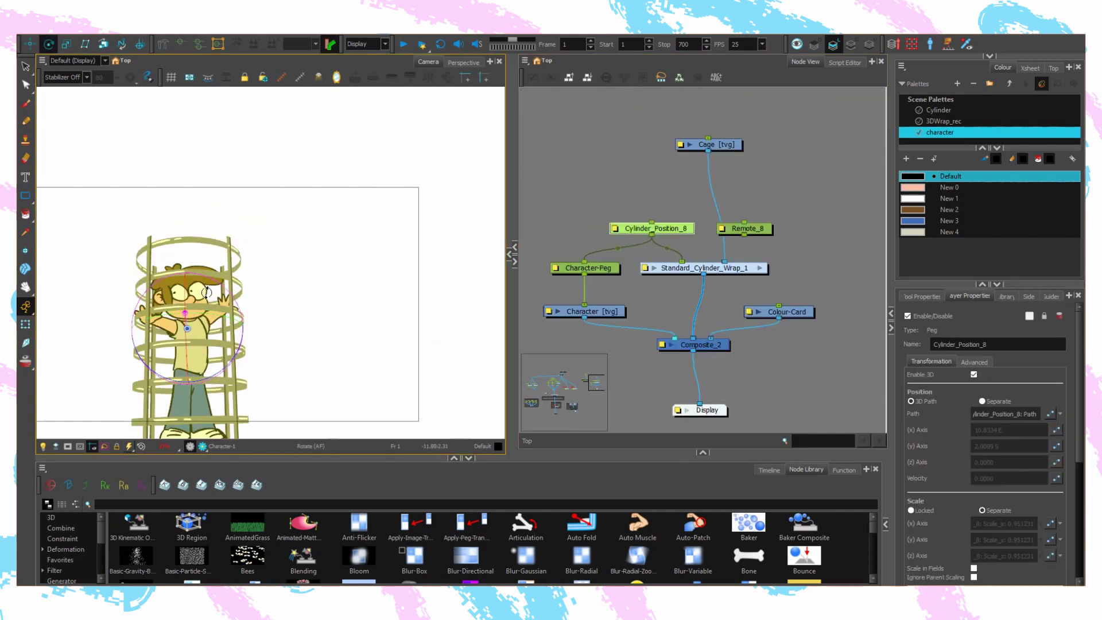
- Rotate the cage and character together with the Cylinder_Position_8 peg, and try rotating the Remote_8 peg
{"action": "left_click_drag", "start_coordinate": [207, 292], "coordinate": [170, 363]}
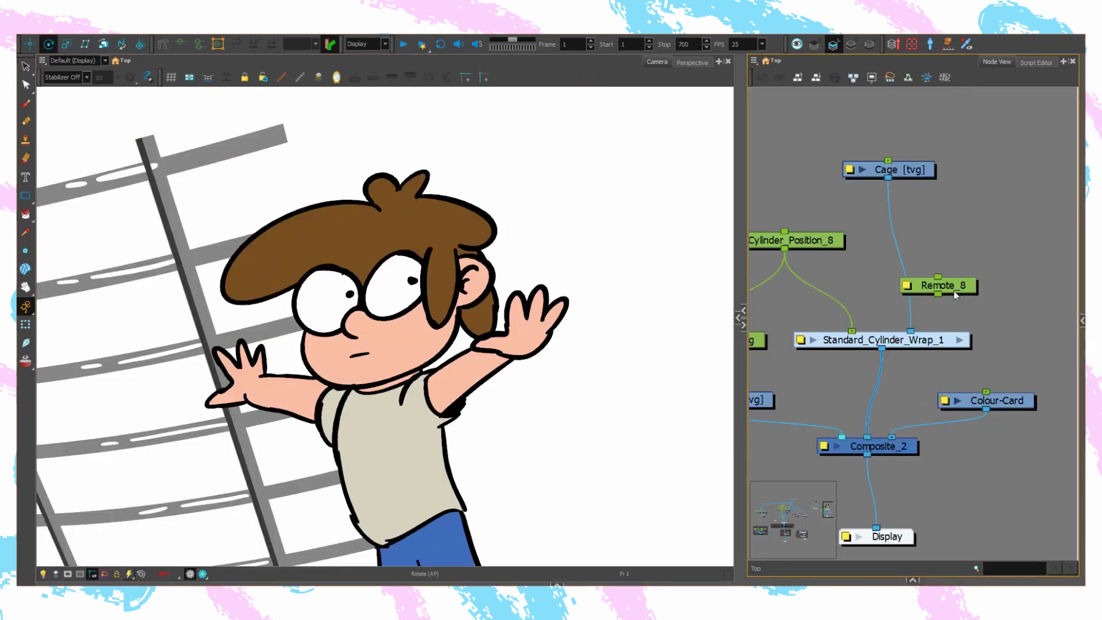
{"action": "left_click", "coordinate": [958, 282]}
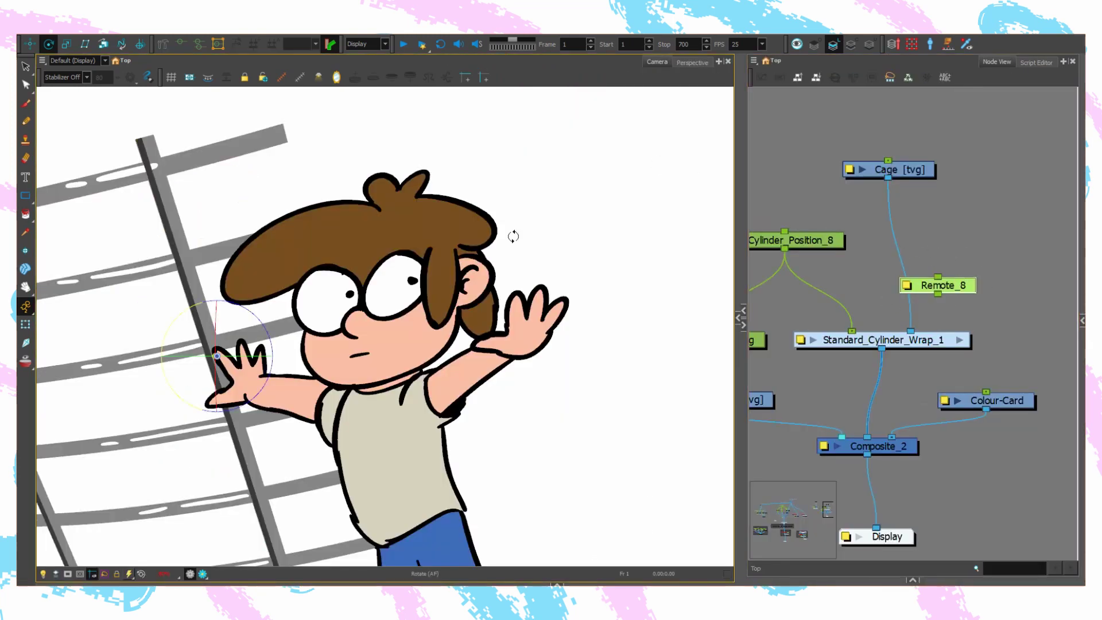
{"action": "left_click_drag", "start_coordinate": [230, 357], "coordinate": [243, 360]}
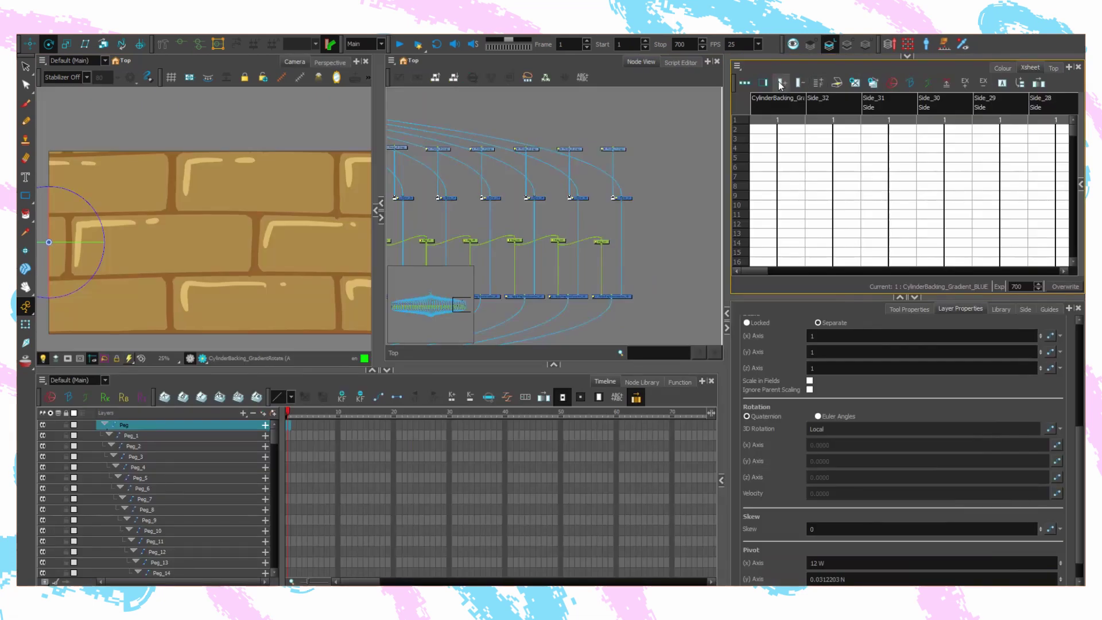
- Add a Bezier function column named CylinderBend to the Xsheet
{"action": "left_click", "coordinate": [781, 84]}
{"action": "left_click", "coordinate": [793, 189]}
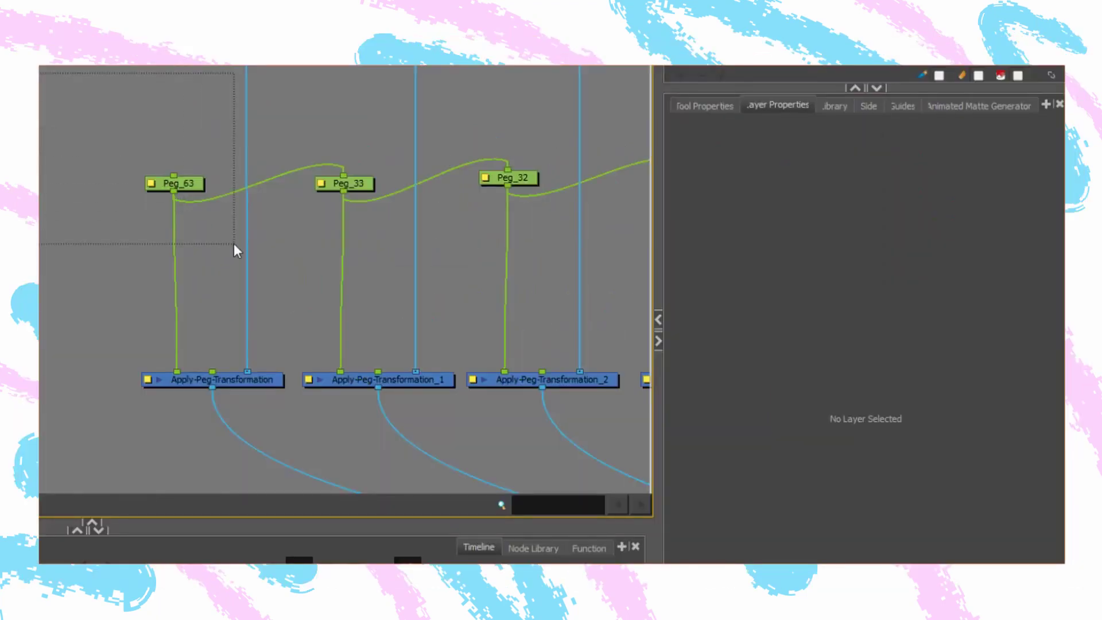
- Switch the first peg's rotation to Euler Angles and undo the trial z-axis rotation
{"action": "left_click_drag", "start_coordinate": [233, 244], "coordinate": [234, 244]}
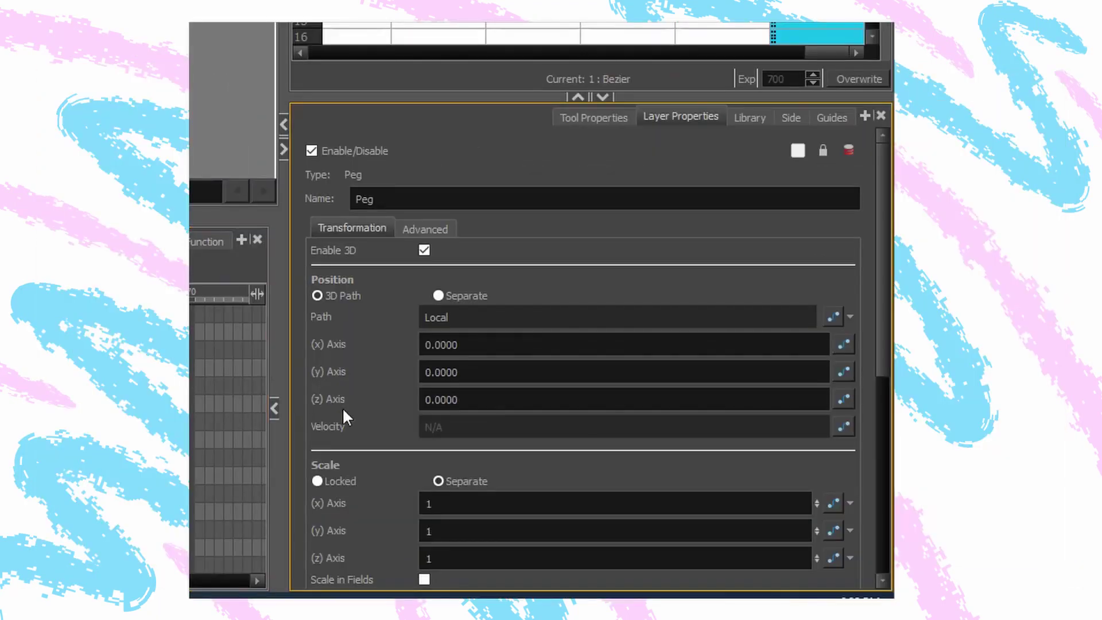
{"action": "scroll", "coordinate": [380, 399], "scroll_direction": "down", "scroll_amount": 8}
{"action": "scroll", "coordinate": [382, 409], "scroll_direction": "down", "scroll_amount": 1}
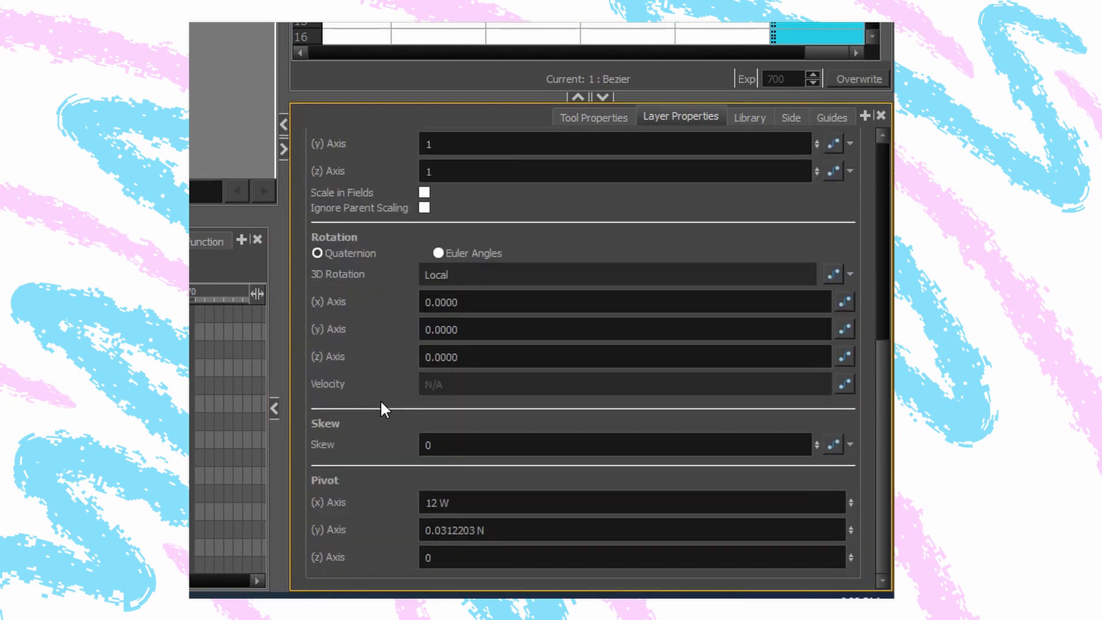
{"action": "left_click", "coordinate": [437, 253]}
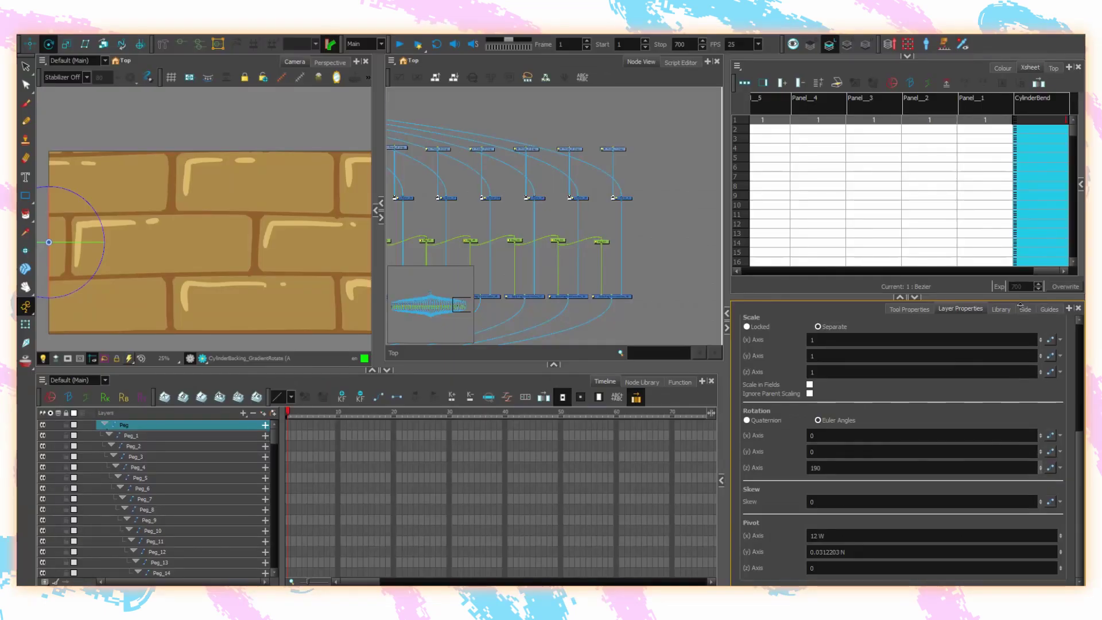
{"action": "scroll", "coordinate": [171, 250], "scroll_direction": "down", "scroll_amount": 2}
{"action": "key", "text": "ctrl+z"}
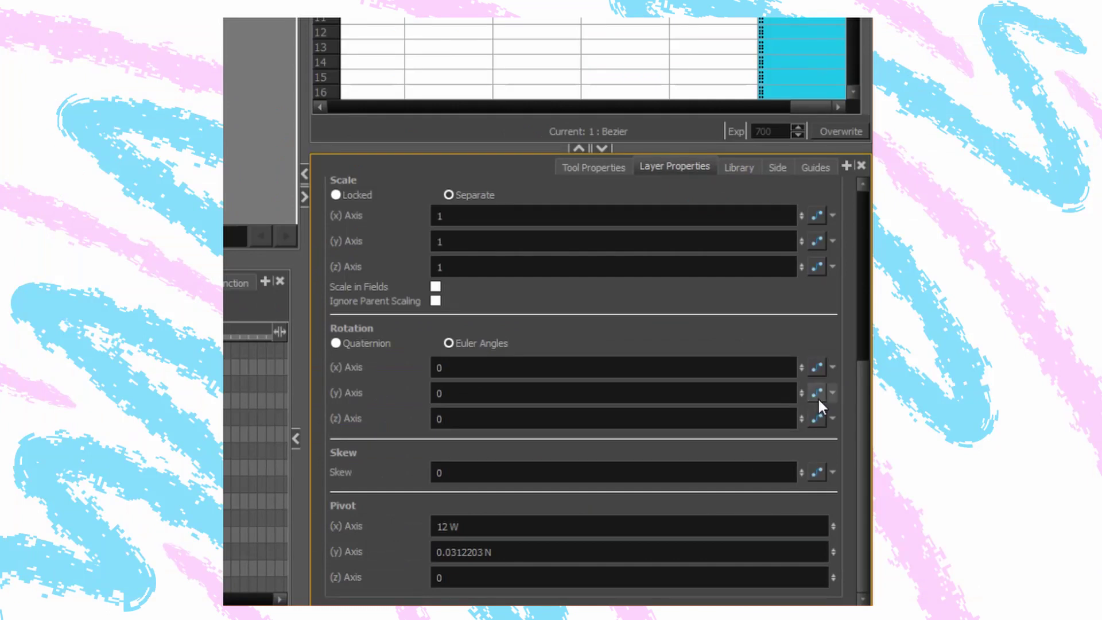
- Link the first peg's y-axis rotation to the unconnected CylinderBend function
{"action": "left_click", "coordinate": [832, 394]}
{"action": "left_click", "coordinate": [830, 396]}
{"action": "left_click", "coordinate": [830, 394]}
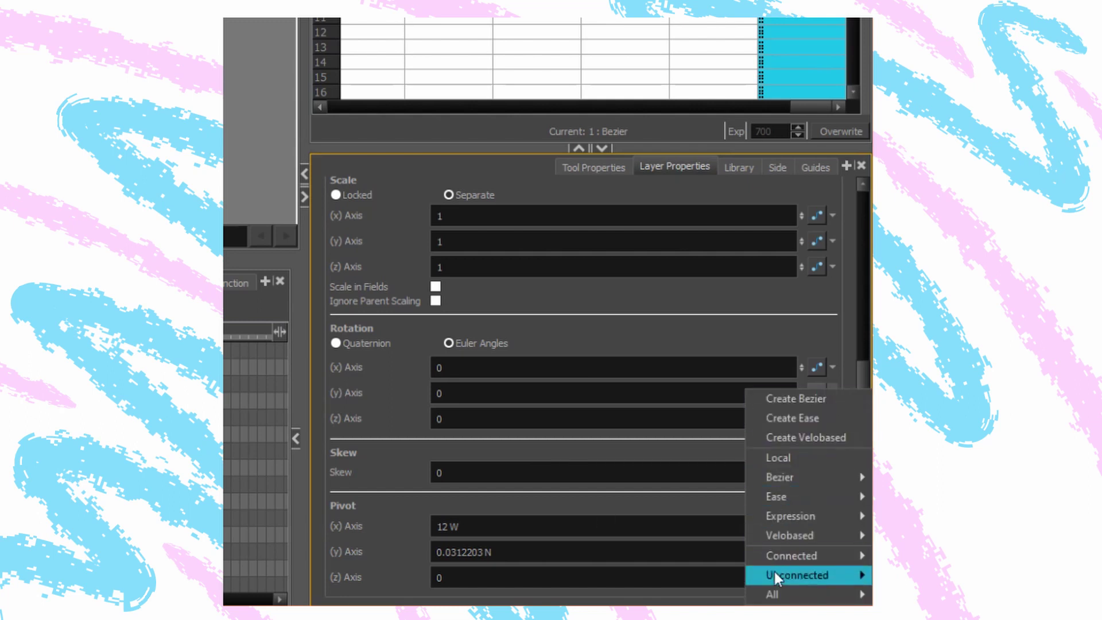
{"action": "mouse_move", "coordinate": [772, 574]}
{"action": "left_click", "coordinate": [694, 572]}
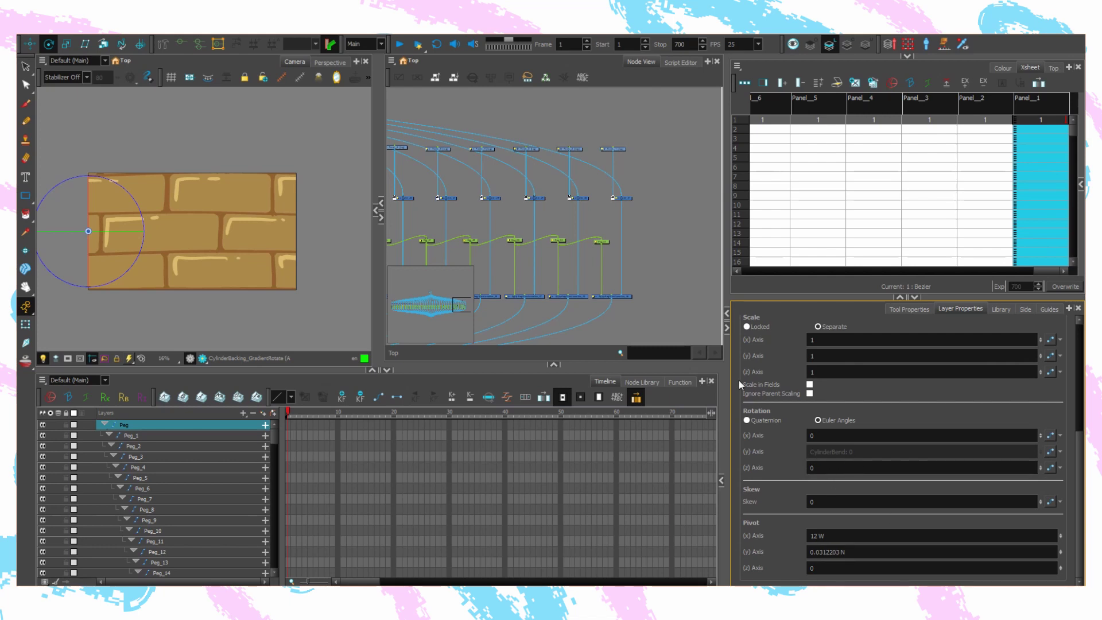
- Switch Peg_1 to Euler Angles and link its y-axis rotation to the CylinderBend function connected to Peg
{"action": "left_click", "coordinate": [494, 223]}
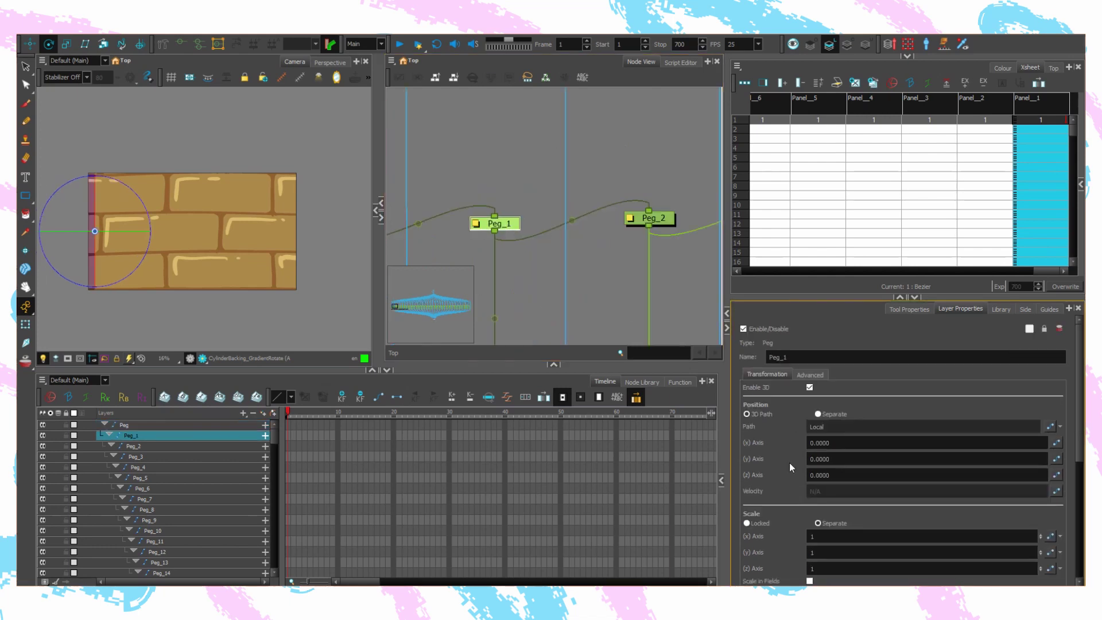
{"action": "scroll", "coordinate": [788, 464], "scroll_direction": "down", "scroll_amount": 5}
{"action": "left_click", "coordinate": [819, 419]}
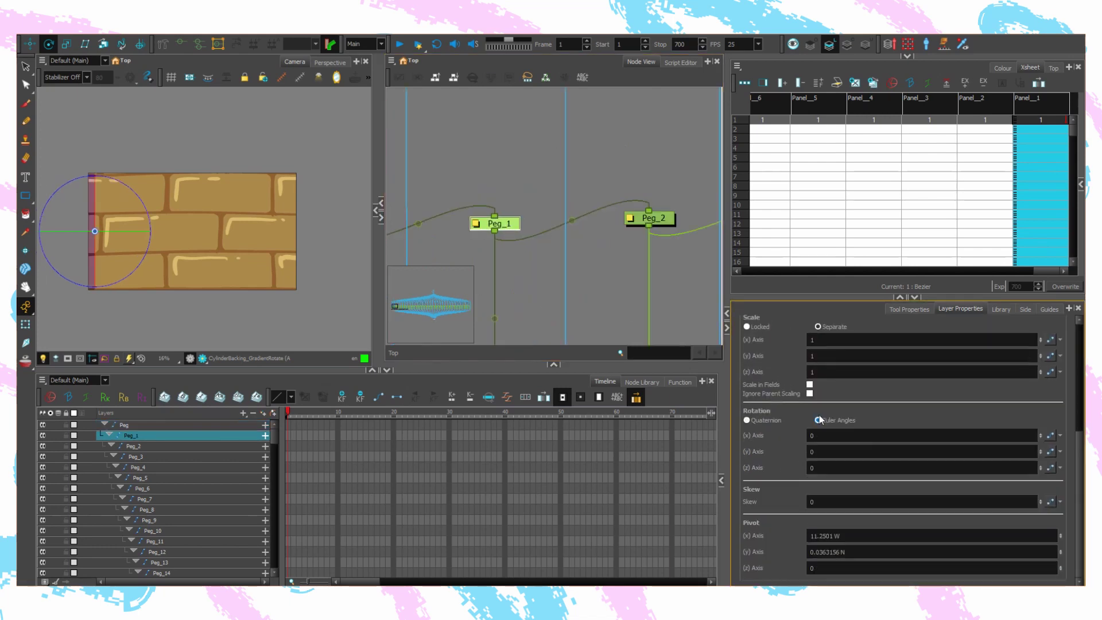
{"action": "left_click", "coordinate": [1060, 451]}
{"action": "mouse_move", "coordinate": [1035, 555]}
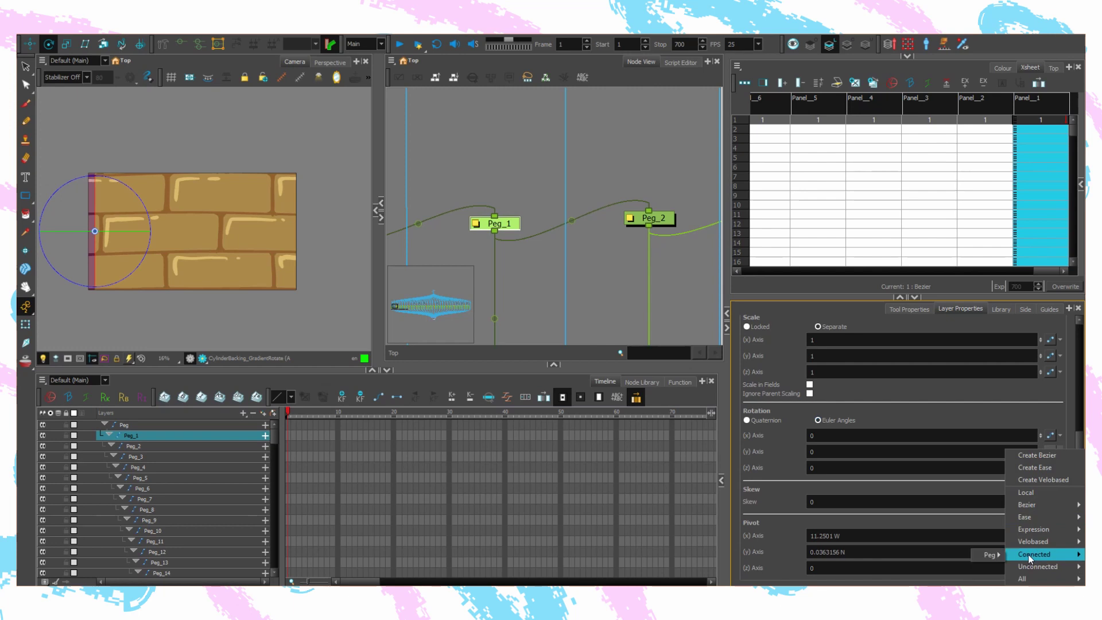
{"action": "left_click", "coordinate": [985, 555]}
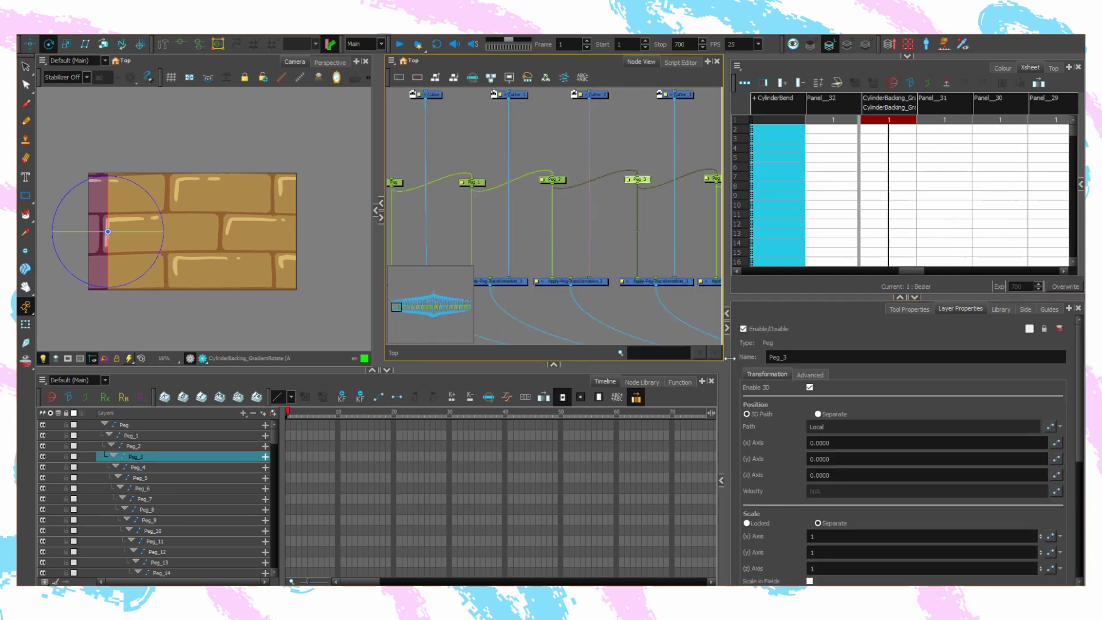
- Switch Peg_3 to Euler Angles and link its y-axis rotation to Peg's CylinderBend function
{"action": "scroll", "coordinate": [780, 461], "scroll_direction": "down", "scroll_amount": 3}
{"action": "left_click", "coordinate": [819, 416]}
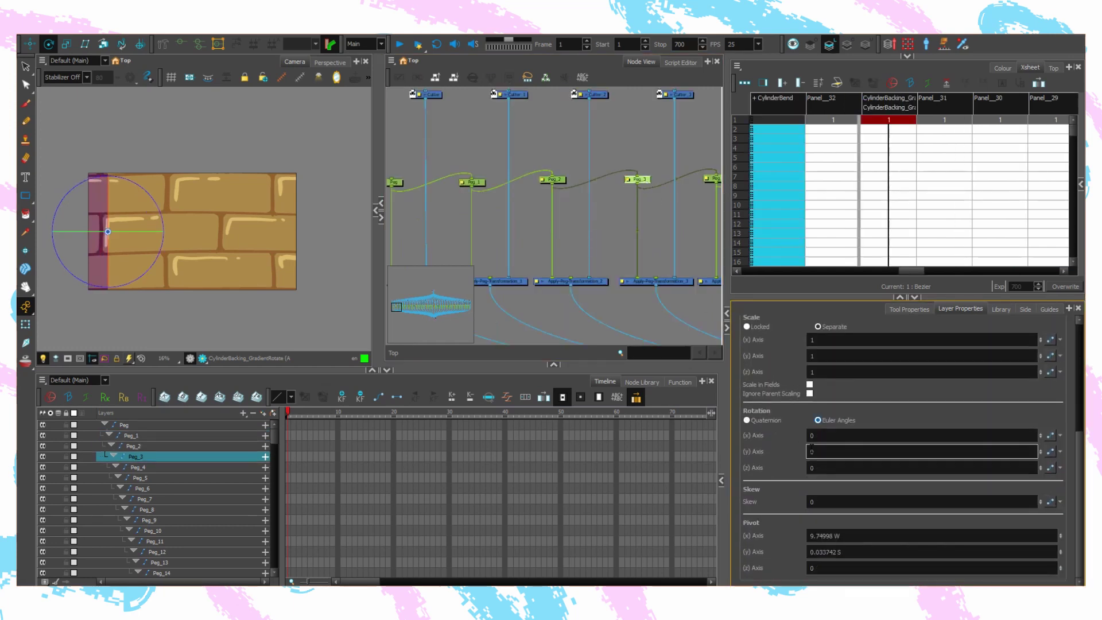
{"action": "left_click", "coordinate": [1059, 451]}
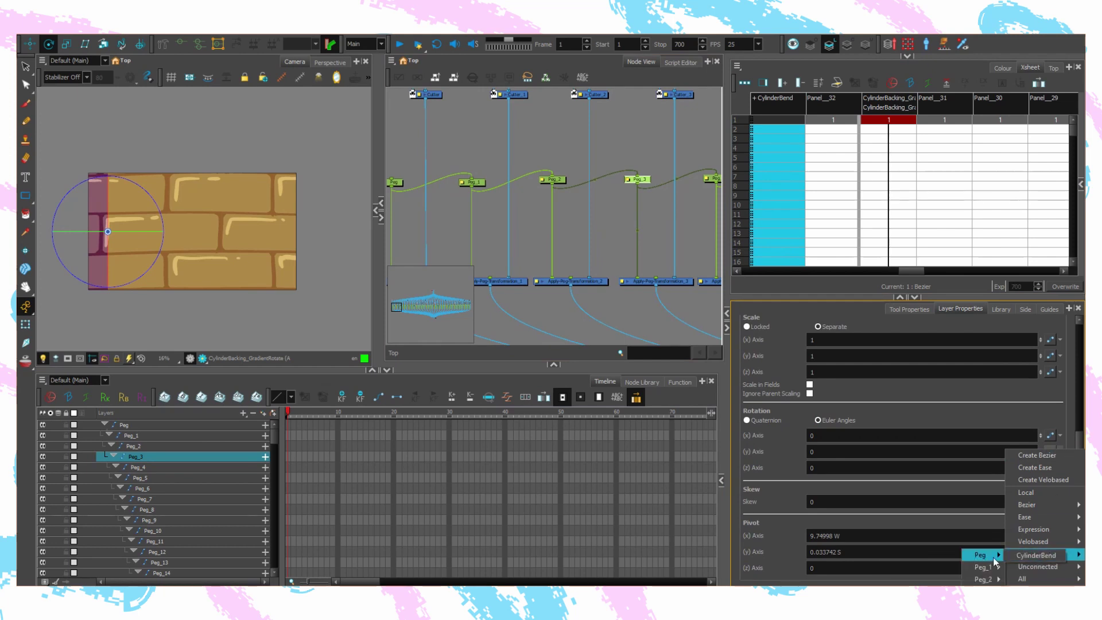
{"action": "left_click", "coordinate": [1011, 556]}
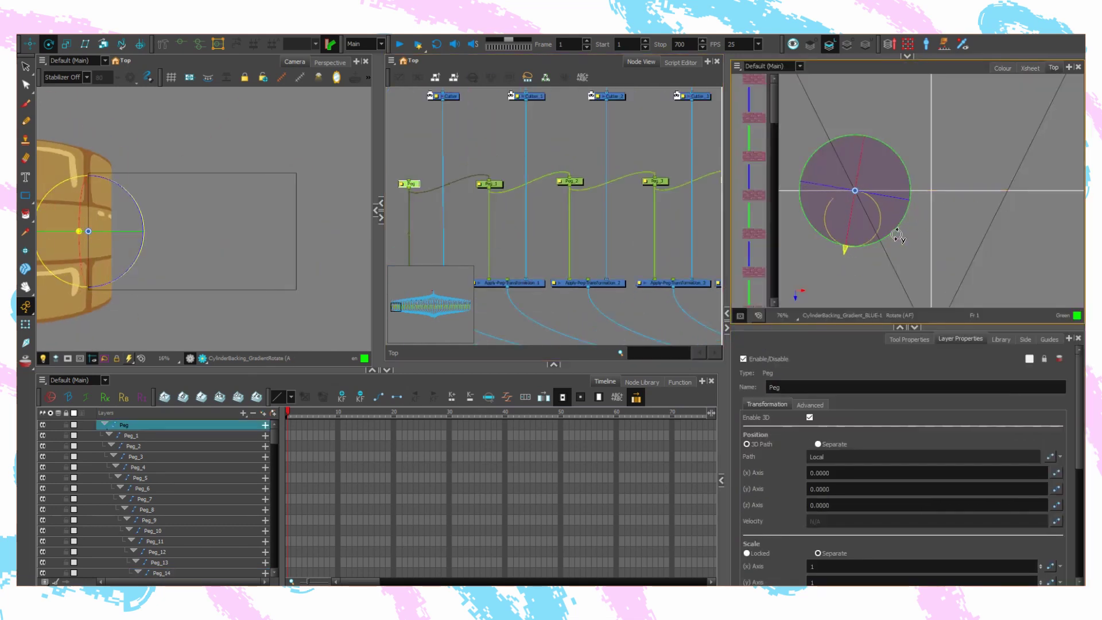
- Rotate the first peg about its y axis by eye until the linked pegs close into a ring
{"action": "left_click_drag", "start_coordinate": [897, 235], "coordinate": [894, 233]}
{"action": "scroll", "coordinate": [799, 244], "scroll_direction": "up", "scroll_amount": 4}
{"action": "mouse_move", "coordinate": [949, 178]}
{"action": "left_mouse_down"}
{"action": "mouse_move", "coordinate": [915, 218]}
{"action": "mouse_move", "coordinate": [934, 183]}
{"action": "left_mouse_up"}
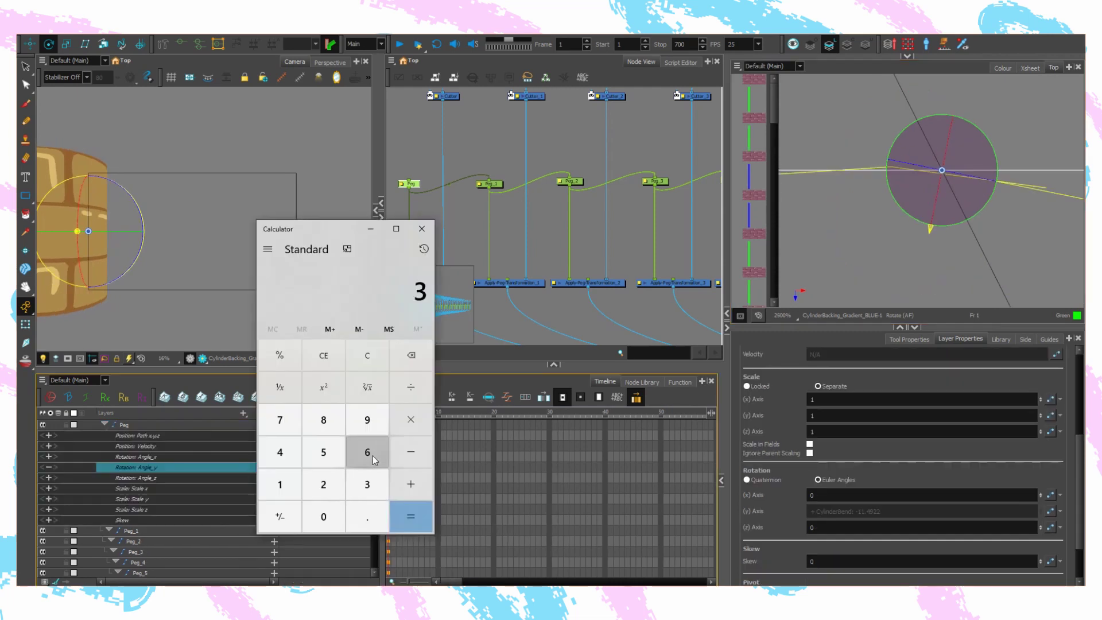
- Divide 360 by 32 in Calculator to work out the bend angle per peg, and close it
{"action": "left_click", "coordinate": [375, 459]}
{"action": "left_click", "coordinate": [329, 525]}
{"action": "left_click", "coordinate": [395, 396]}
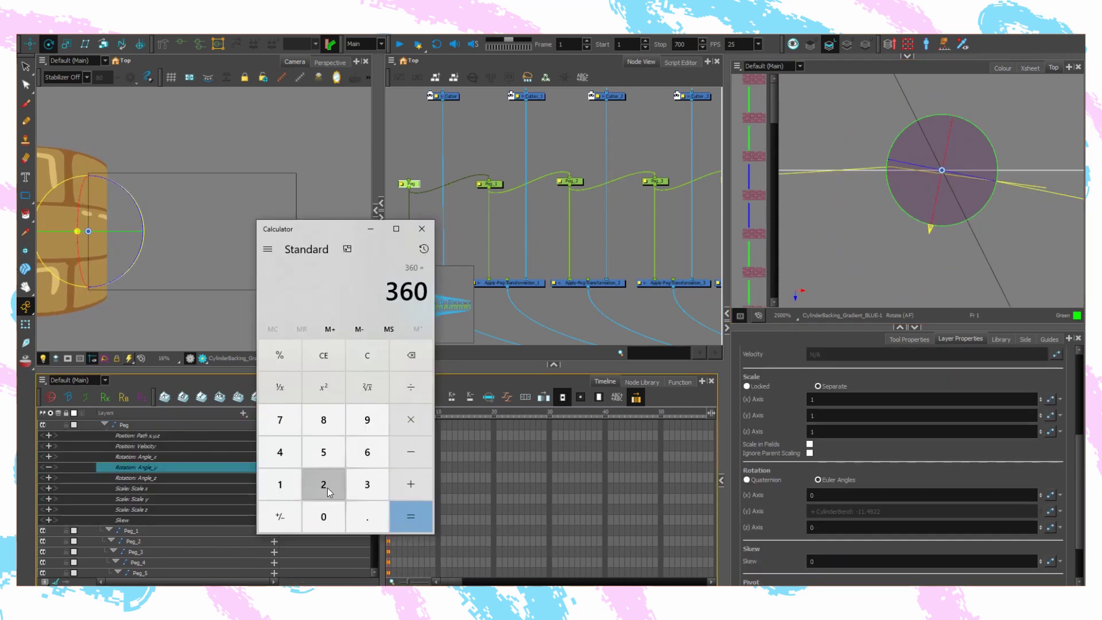
{"action": "left_click", "coordinate": [342, 488]}
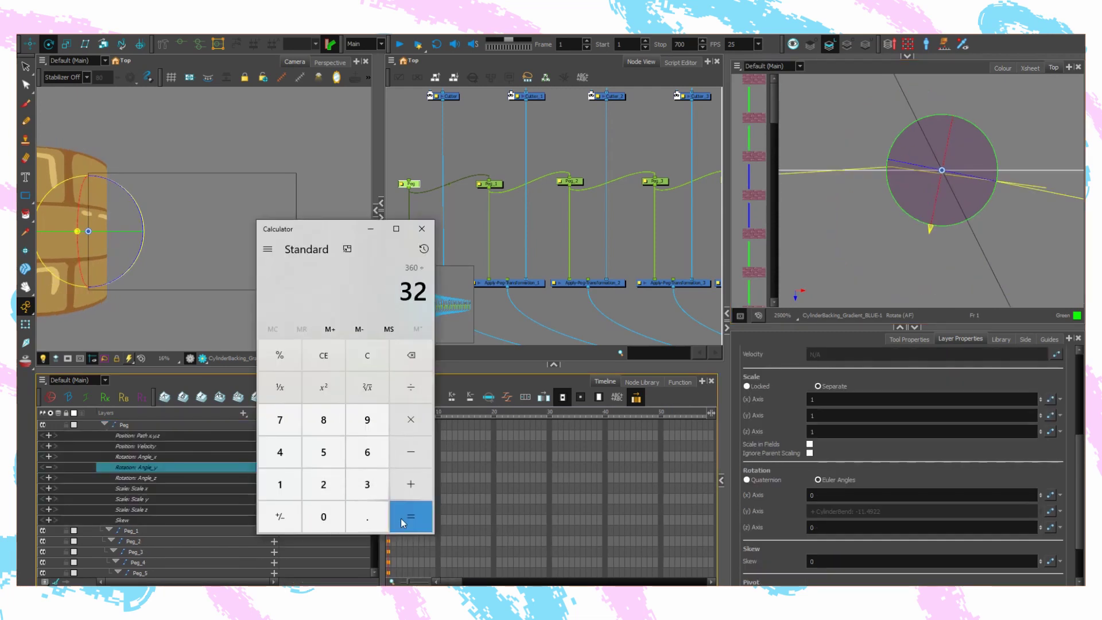
{"action": "left_click", "coordinate": [421, 229]}
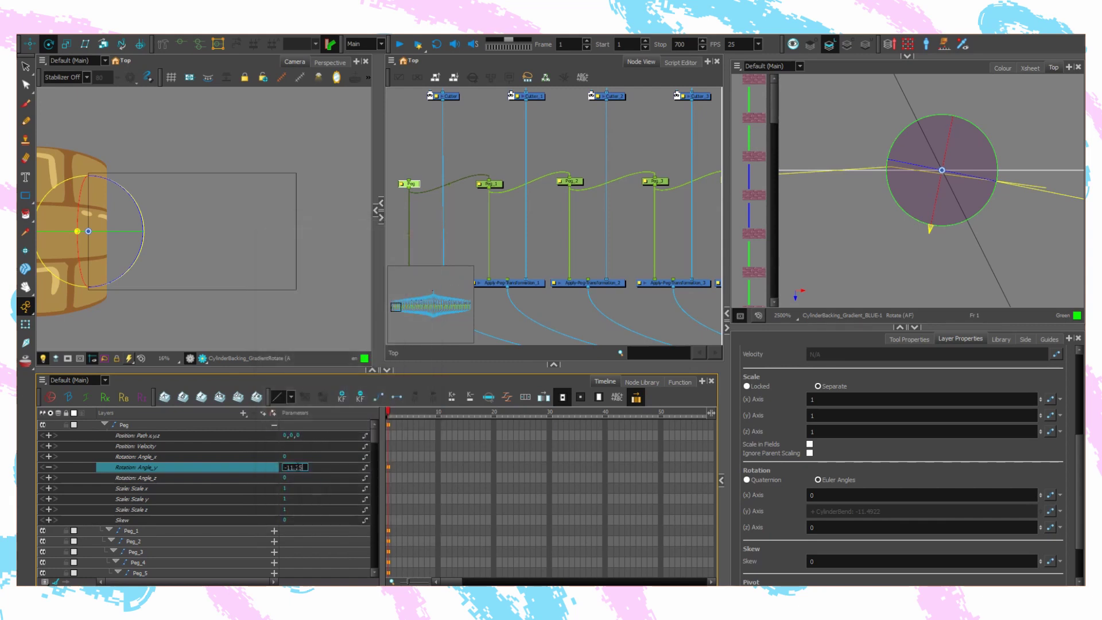
- Set the first peg's y-axis rotation to -11.25
{"action": "key", "text": "Return"}
{"action": "scroll", "coordinate": [225, 265], "scroll_direction": "down", "scroll_amount": 2}
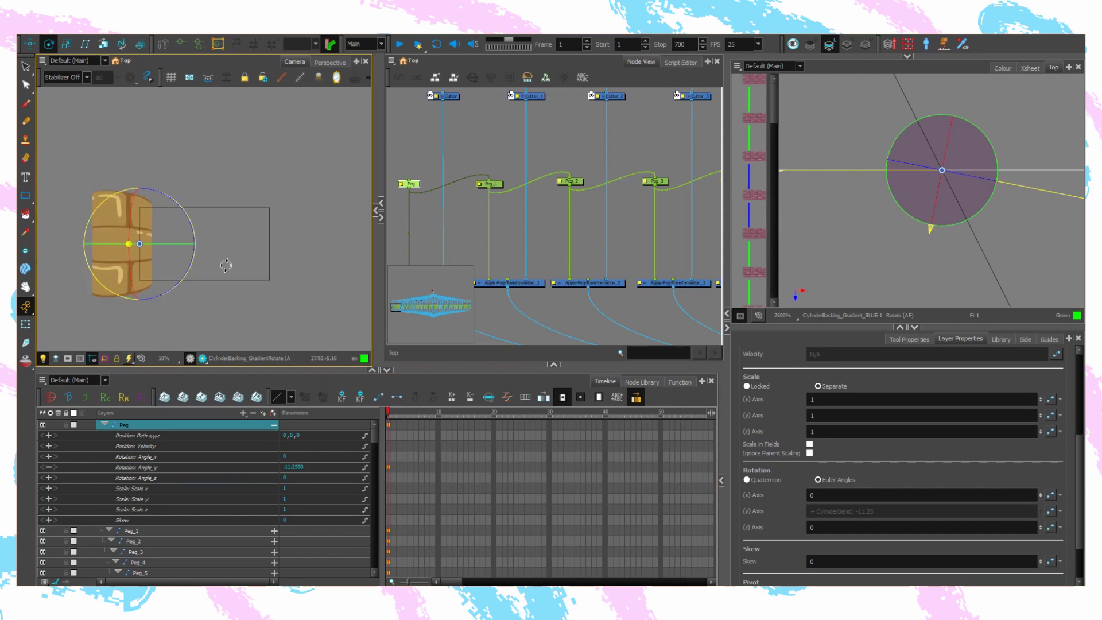
{"action": "scroll", "coordinate": [485, 160], "scroll_direction": "down", "scroll_amount": 2}
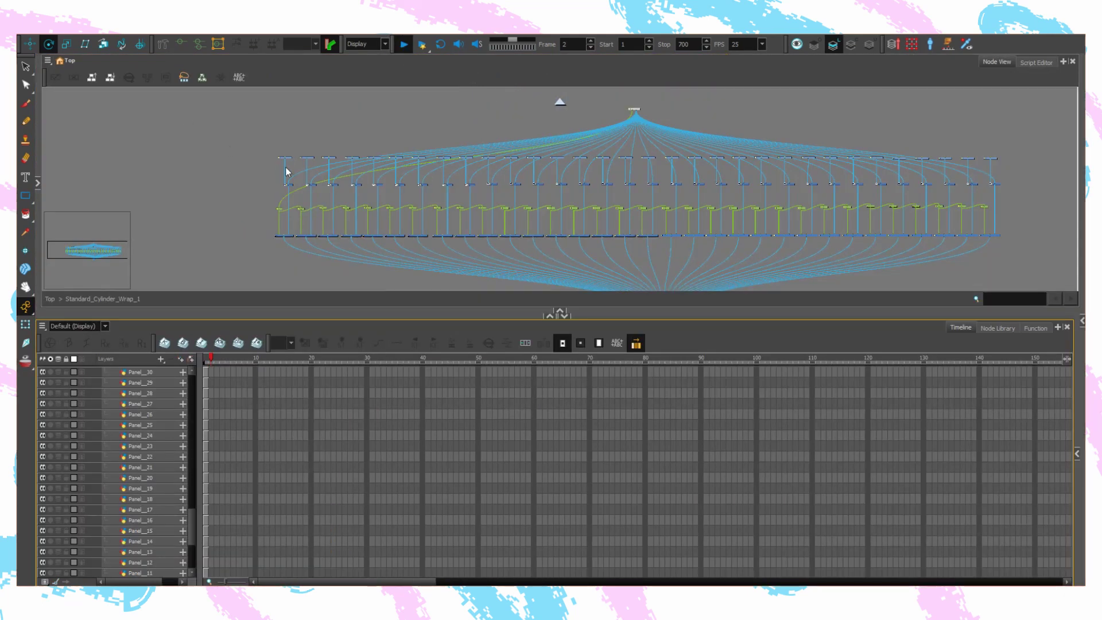
- Select Panel_1 through Panel_32 and the Cage layer, and extend their first-frame exposure across the timeline
{"action": "left_click", "coordinate": [244, 140]}
{"action": "left_click_drag", "start_coordinate": [528, 175], "coordinate": [759, 163]}
{"action": "key", "text": "grave"}
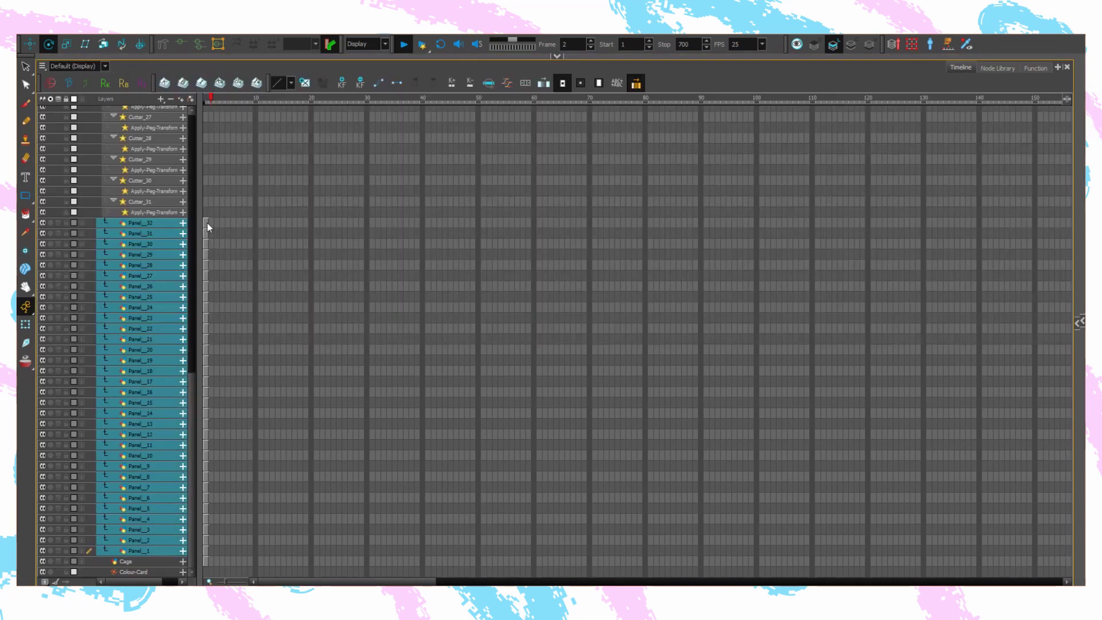
{"action": "left_click_drag", "start_coordinate": [208, 223], "coordinate": [204, 562]}
{"action": "key", "text": "equal"}
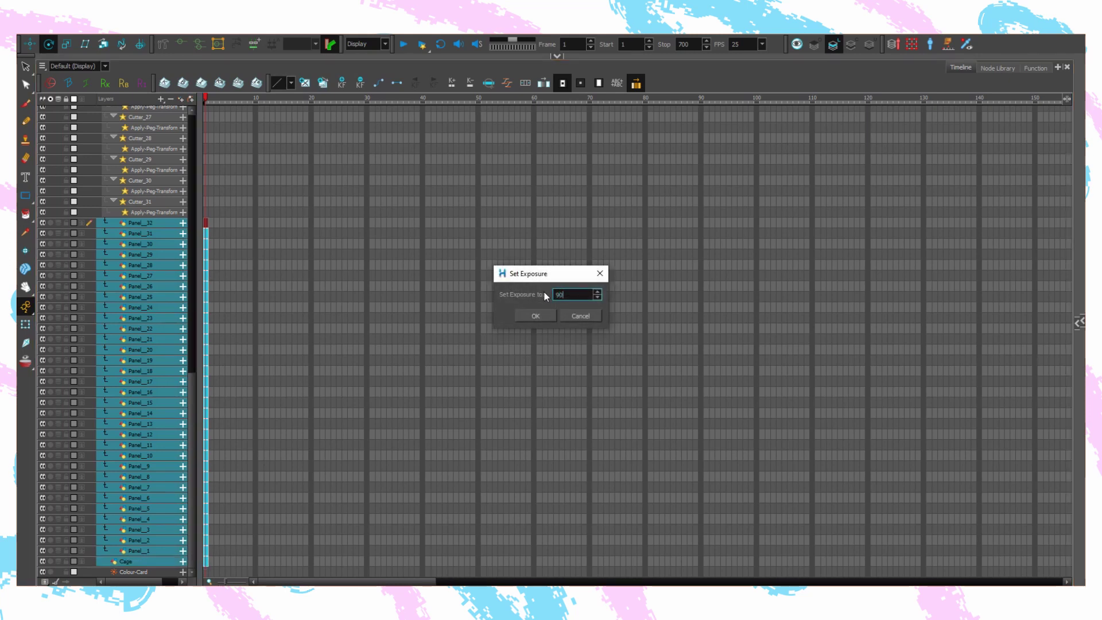
{"action": "left_click", "coordinate": [534, 316]}
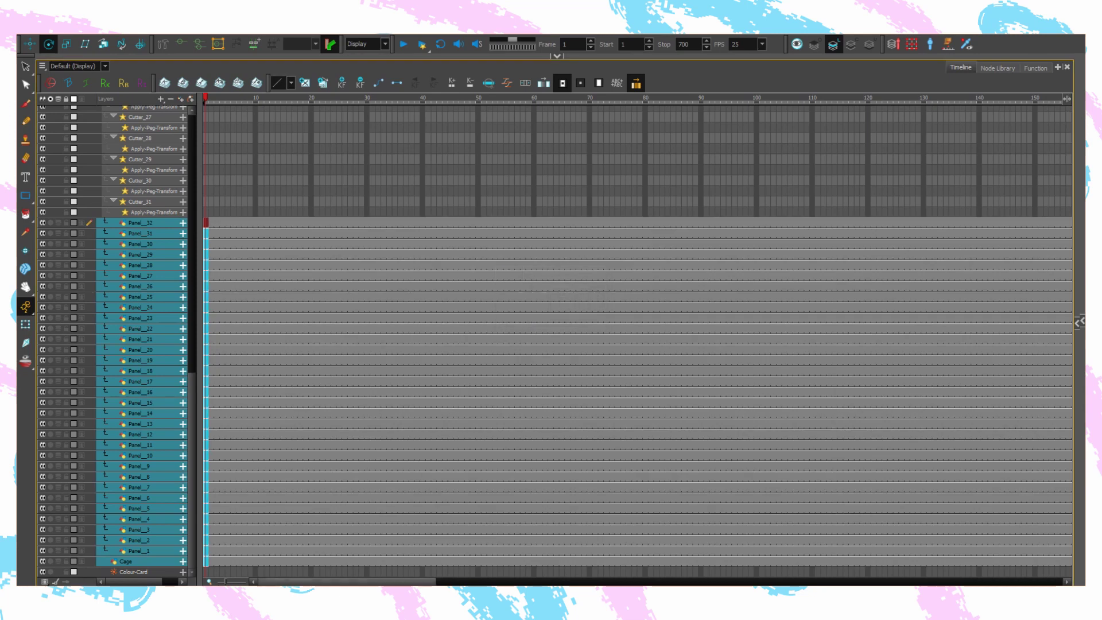
{"action": "left_click_drag", "start_coordinate": [350, 581], "coordinate": [998, 555]}
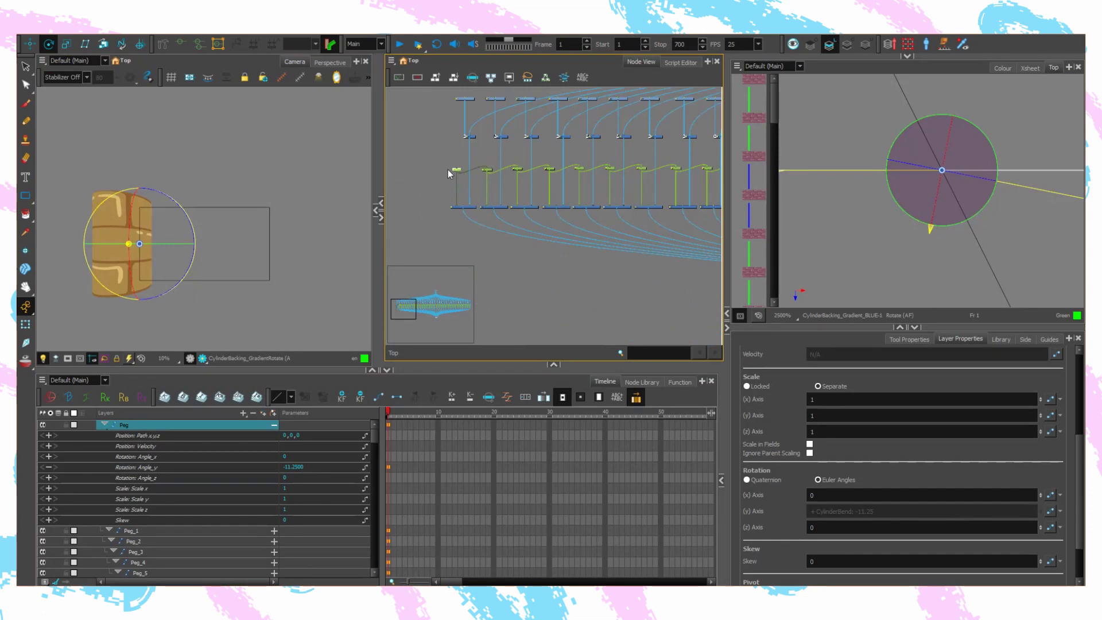
- Add a parent peg above the first peg in the node chain and arrange it over that peg
{"action": "left_click", "coordinate": [435, 167]}
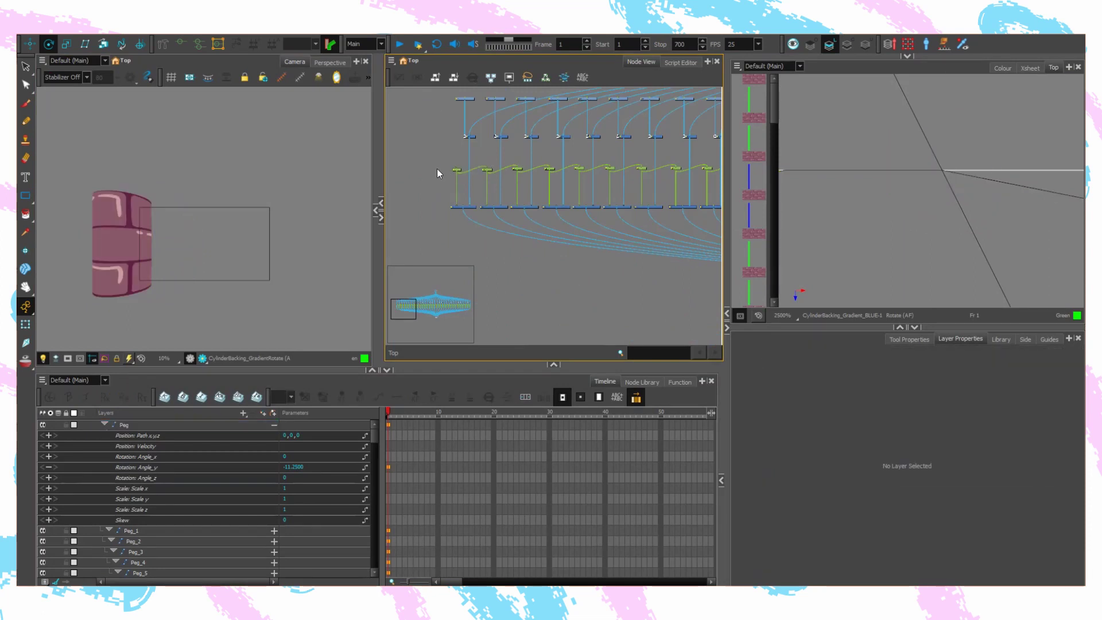
{"action": "scroll", "coordinate": [435, 168], "scroll_direction": "up", "scroll_amount": 4}
{"action": "left_click_drag", "start_coordinate": [442, 168], "coordinate": [507, 200]}
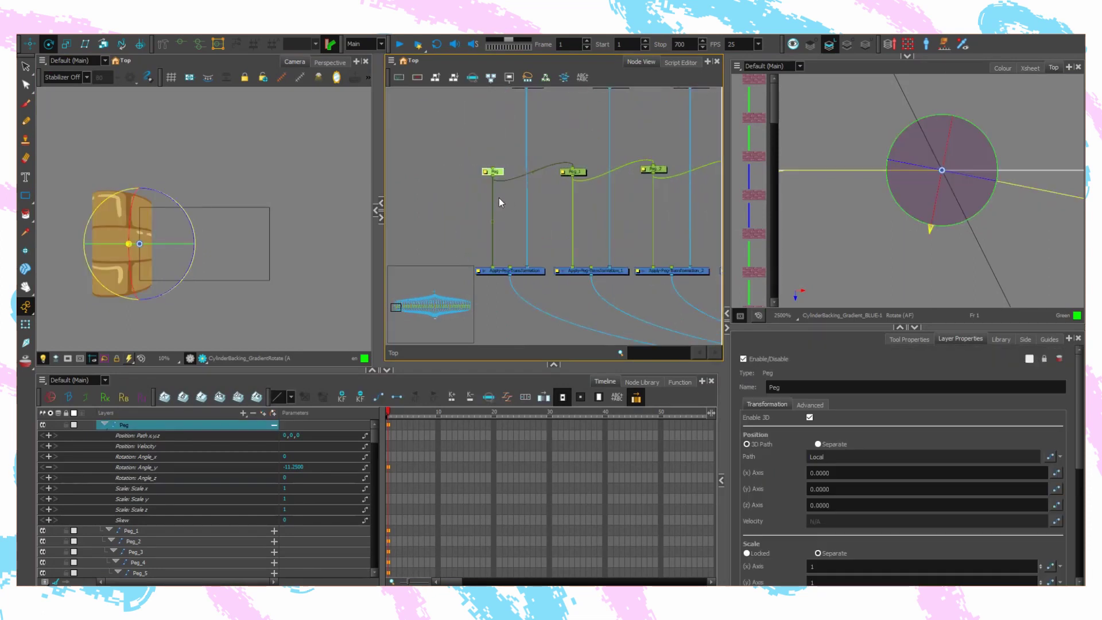
{"action": "key", "text": "ctrl+p"}
{"action": "left_click_drag", "start_coordinate": [492, 137], "coordinate": [525, 213]}
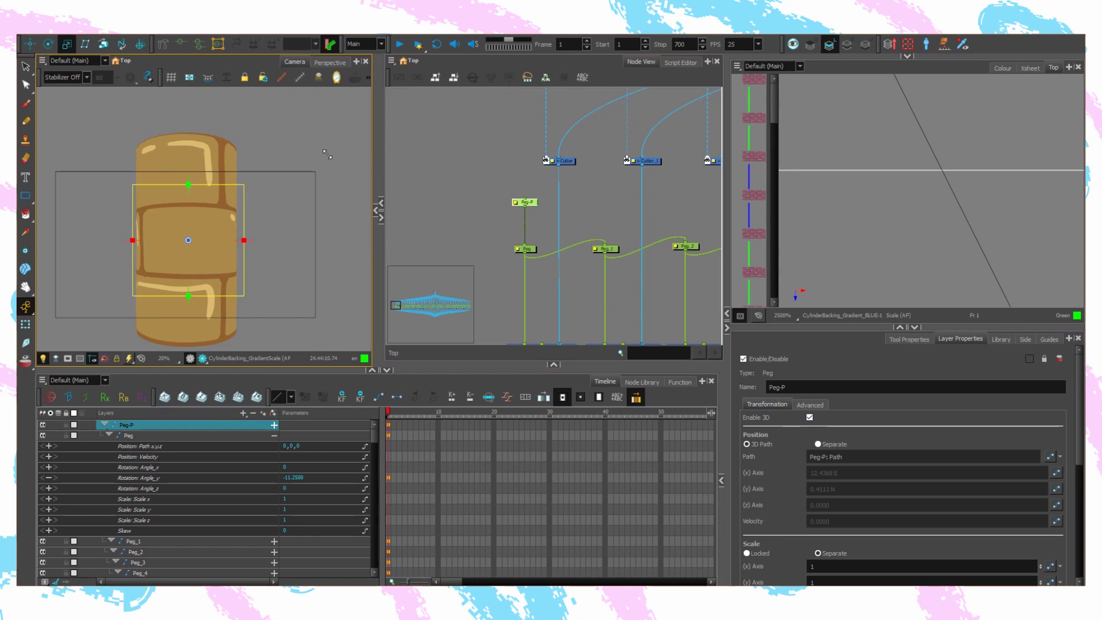
- Scale the whole cylinder down with Peg-P and rotate it in 3D so its open end faces the camera
{"action": "left_click_drag", "start_coordinate": [327, 153], "coordinate": [271, 184]}
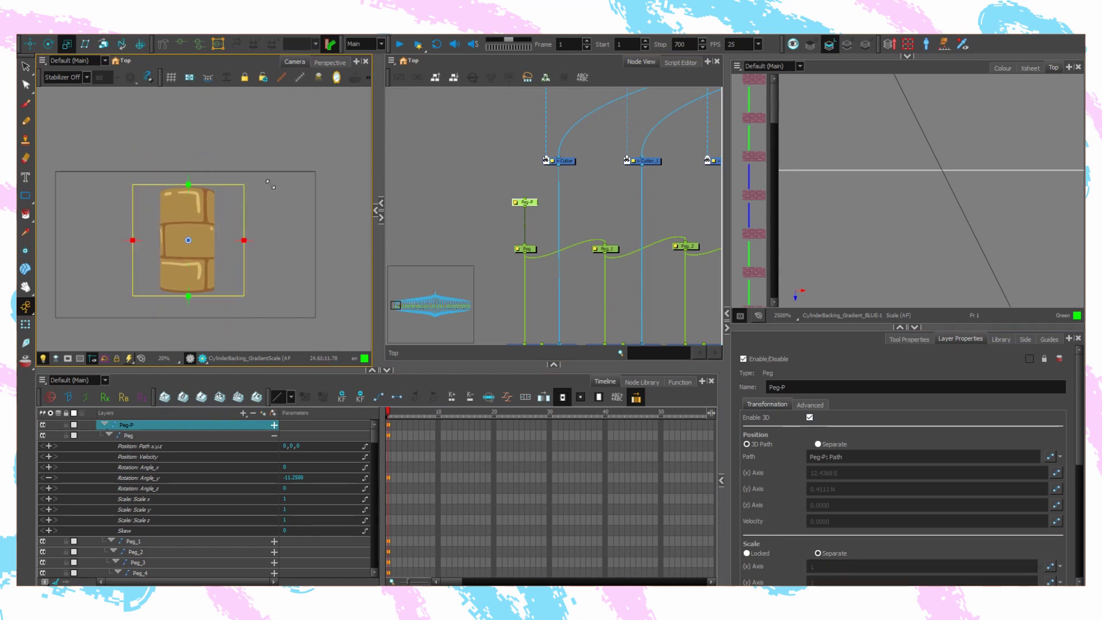
{"action": "left_click", "coordinate": [49, 44]}
{"action": "left_click_drag", "start_coordinate": [144, 191], "coordinate": [183, 277]}
{"action": "scroll", "coordinate": [184, 282], "scroll_direction": "up", "scroll_amount": 2}
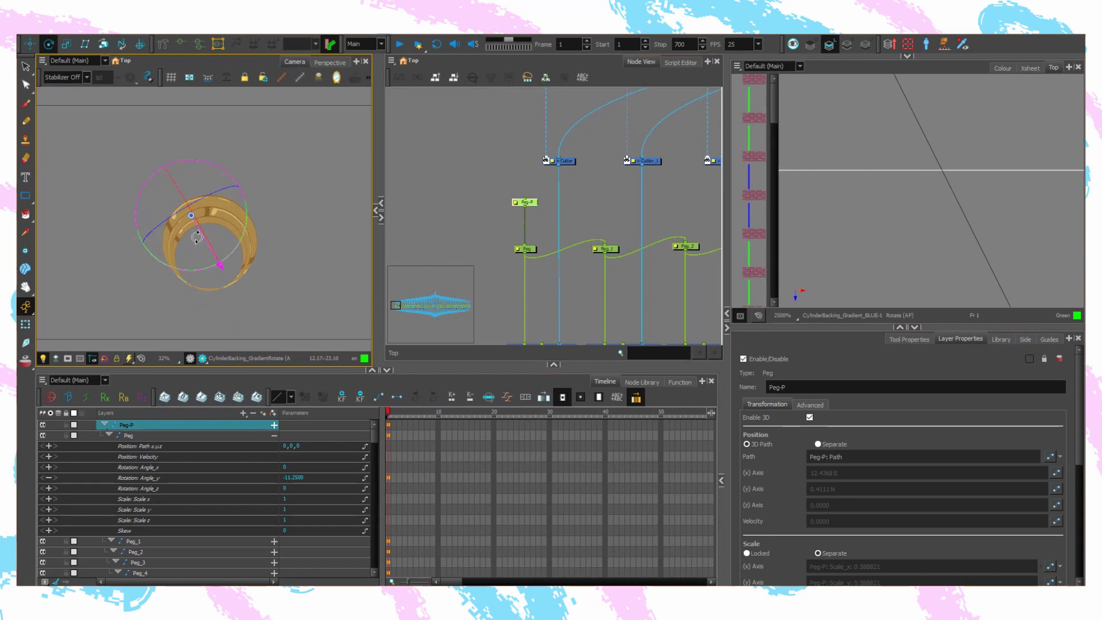
{"action": "left_click_drag", "start_coordinate": [197, 237], "coordinate": [195, 224]}
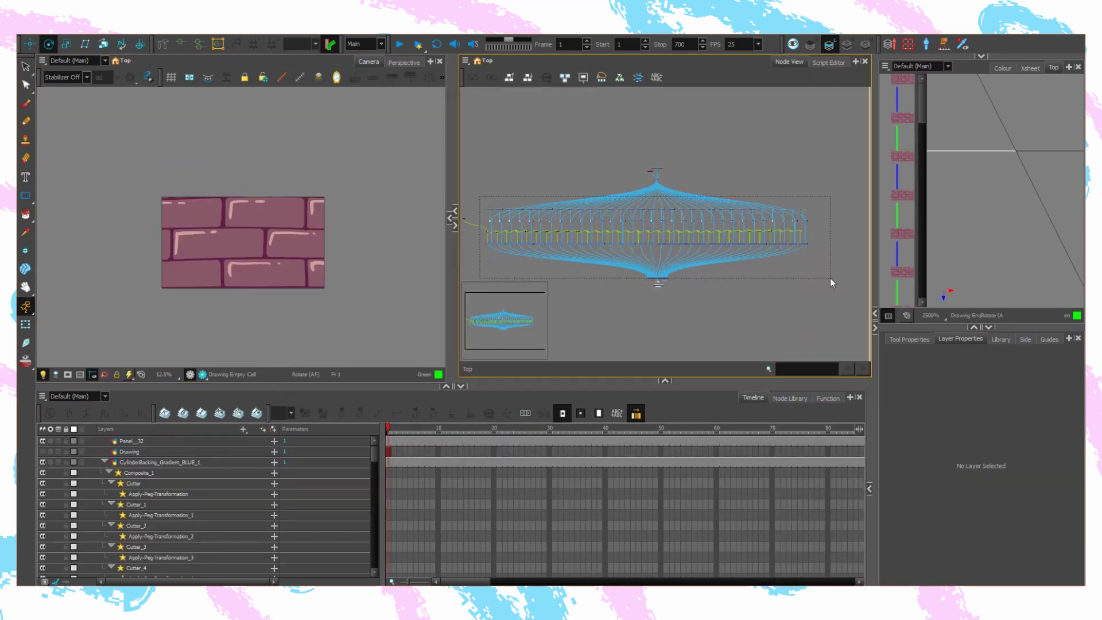
- Group the cylinder rig's nodes, leaving Peg-P outside, and arrange the group between Composite_1 and Main
{"action": "left_click_drag", "start_coordinate": [829, 278], "coordinate": [829, 278]}
{"action": "key", "text": "ctrl+g"}
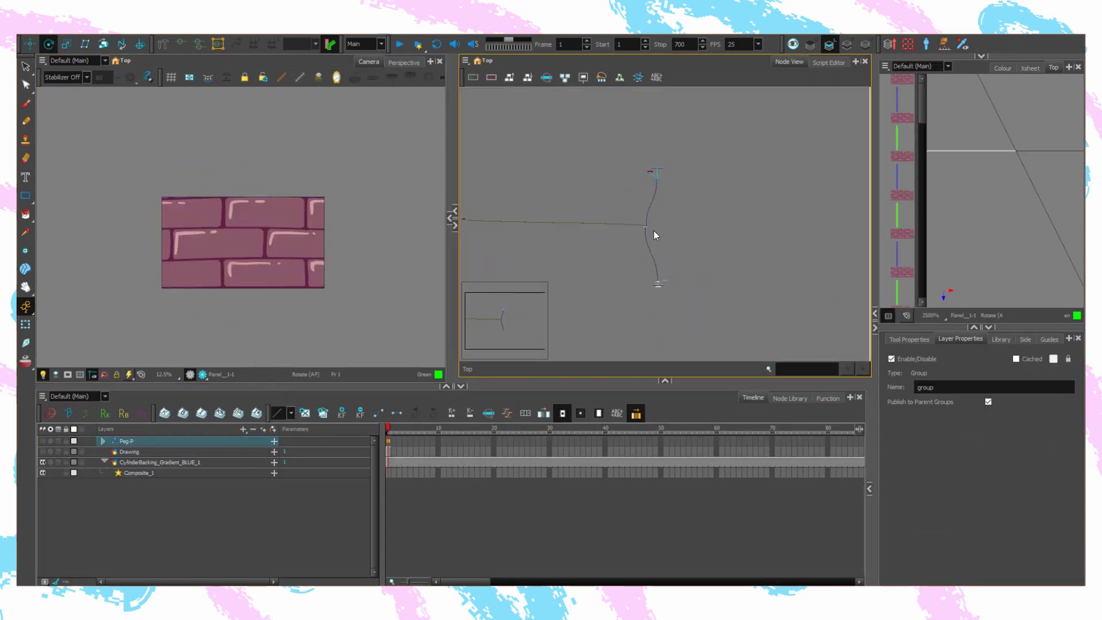
{"action": "scroll", "coordinate": [650, 229], "scroll_direction": "up", "scroll_amount": 3}
{"action": "left_click_drag", "start_coordinate": [610, 231], "coordinate": [802, 249]}
{"action": "left_click_drag", "start_coordinate": [487, 226], "coordinate": [803, 229]}
{"action": "left_click_drag", "start_coordinate": [869, 349], "coordinate": [730, 318]}
{"action": "left_click_drag", "start_coordinate": [701, 305], "coordinate": [705, 222]}
{"action": "scroll", "coordinate": [704, 222], "scroll_direction": "up", "scroll_amount": 2}
{"action": "left_click_drag", "start_coordinate": [680, 322], "coordinate": [550, 230]}
{"action": "left_click_drag", "start_coordinate": [627, 258], "coordinate": [667, 216]}
{"action": "scroll", "coordinate": [662, 227], "scroll_direction": "up", "scroll_amount": 2}
{"action": "scroll", "coordinate": [594, 234], "scroll_direction": "up", "scroll_amount": 2}
{"action": "left_click", "coordinate": [583, 232]}
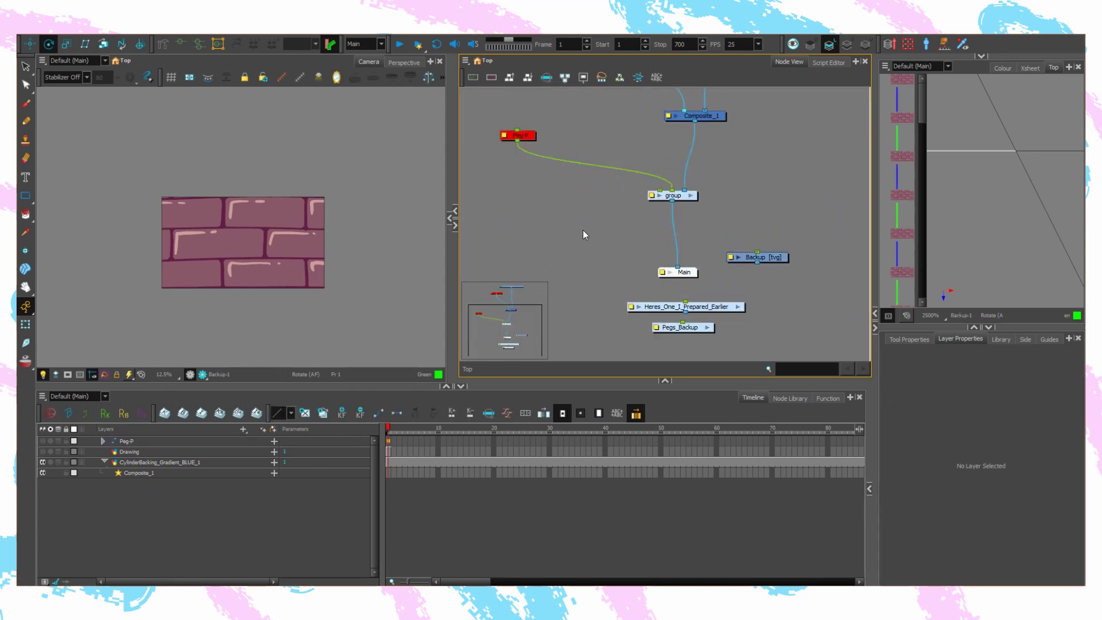
- Enter the group and examine the connections leaving its Multi-Port-In node
{"action": "left_click", "coordinate": [690, 195]}
{"action": "left_click_drag", "start_coordinate": [457, 279], "coordinate": [339, 279]}
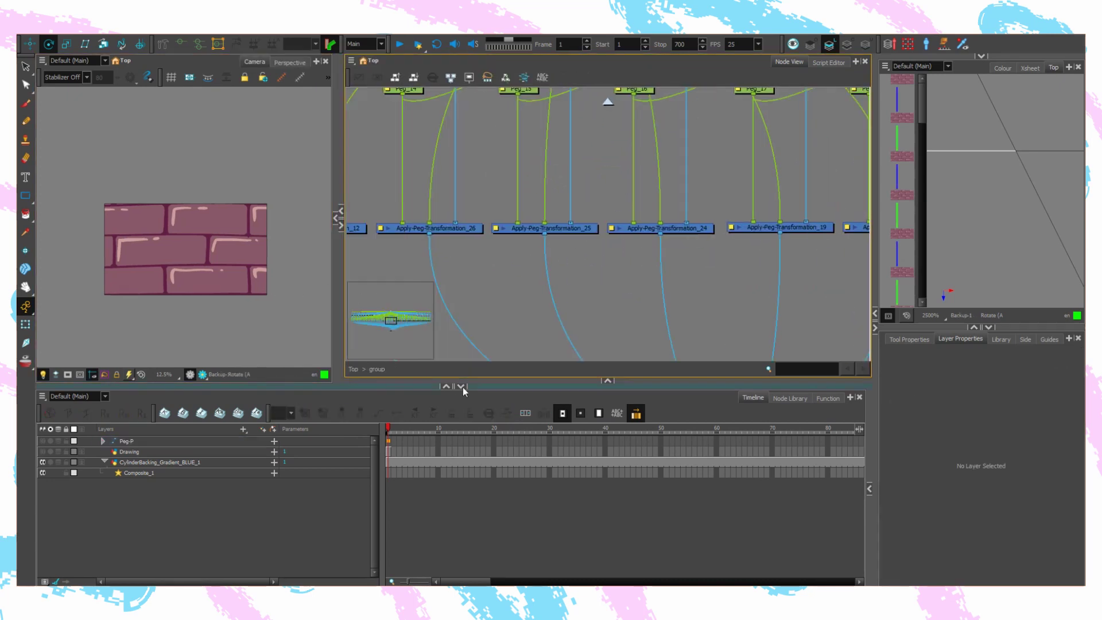
{"action": "left_click_drag", "start_coordinate": [467, 387], "coordinate": [467, 450]}
{"action": "scroll", "coordinate": [450, 264], "scroll_direction": "down", "scroll_amount": 5}
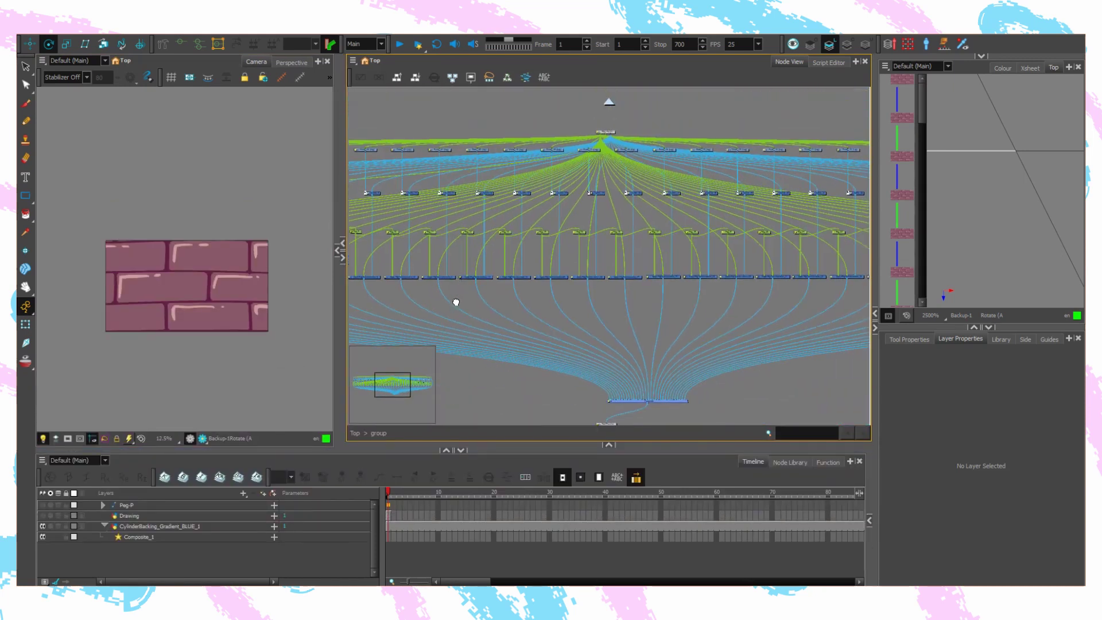
{"action": "scroll", "coordinate": [573, 246], "scroll_direction": "up", "scroll_amount": 10}
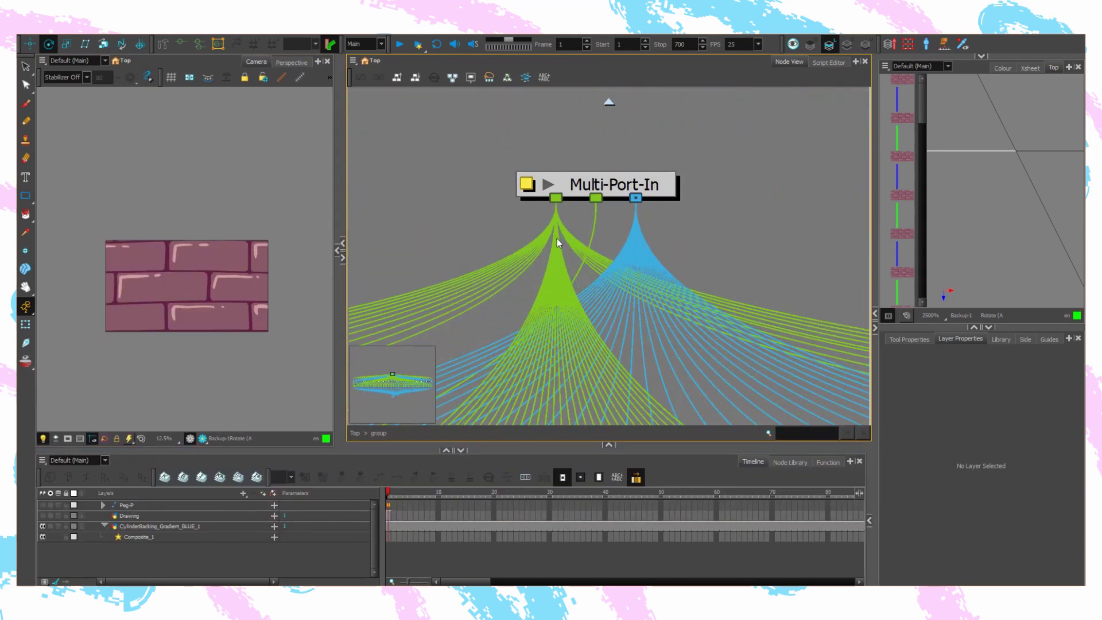
{"action": "left_click", "coordinate": [569, 302]}
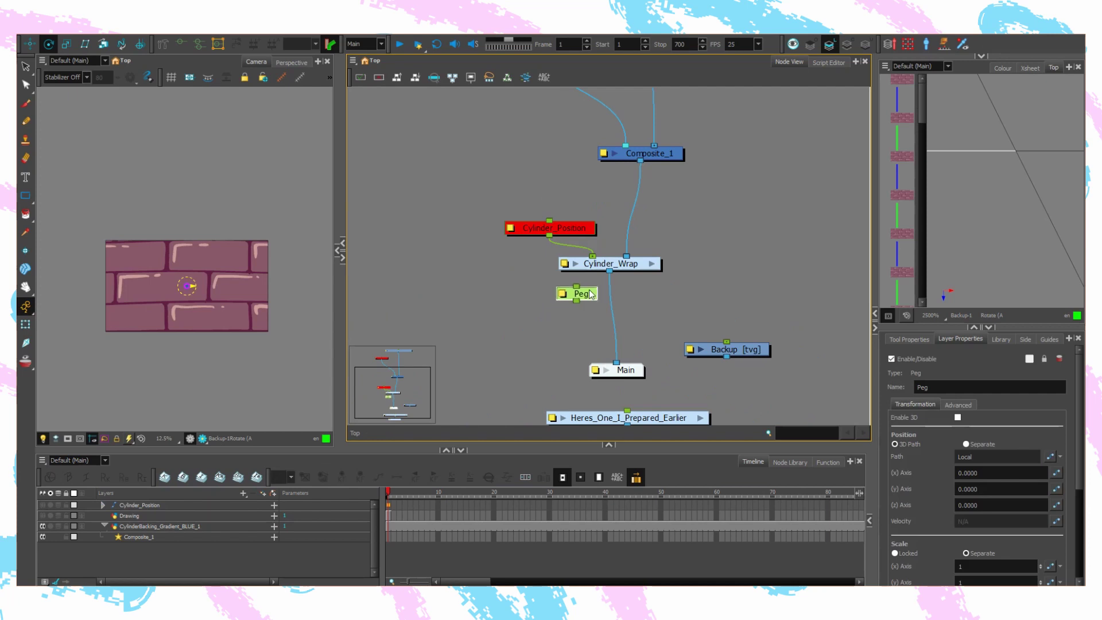
- Place the new peg below Cylinder_Wrap, rename it Remote and enable 3D on it
{"action": "left_click_drag", "start_coordinate": [589, 293], "coordinate": [586, 291]}
{"action": "left_click", "coordinate": [903, 388]}
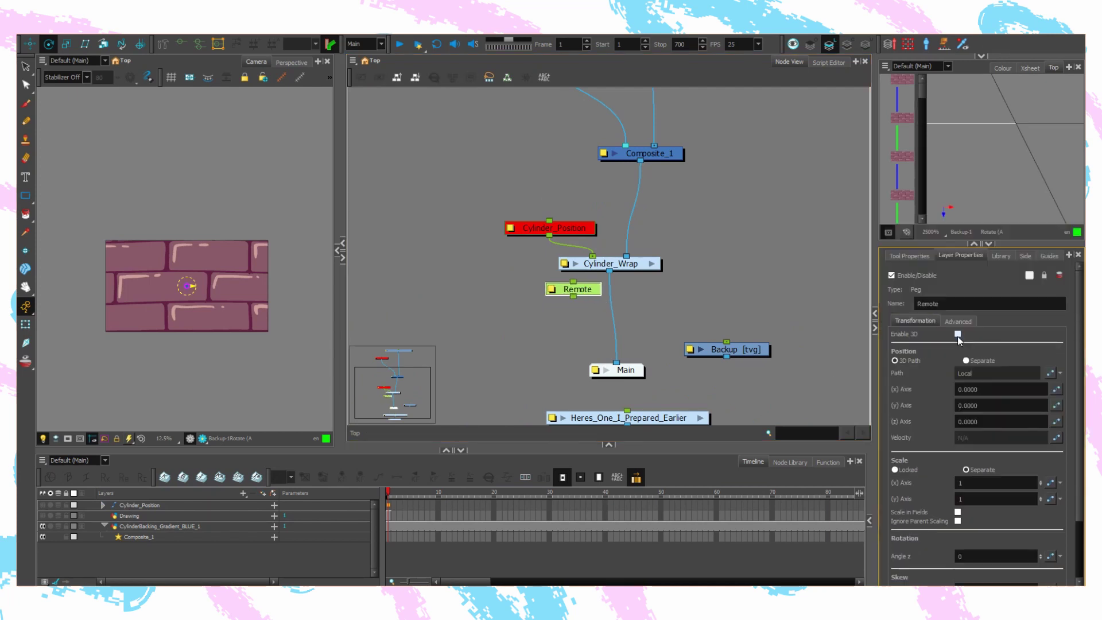
{"action": "left_click", "coordinate": [957, 335]}
- Set the Remote peg to Euler Angles and link its y-axis rotation to the pegs' shared CylinderBend function
{"action": "scroll", "coordinate": [942, 379], "scroll_direction": "down", "scroll_amount": 5}
{"action": "left_click", "coordinate": [968, 404]}
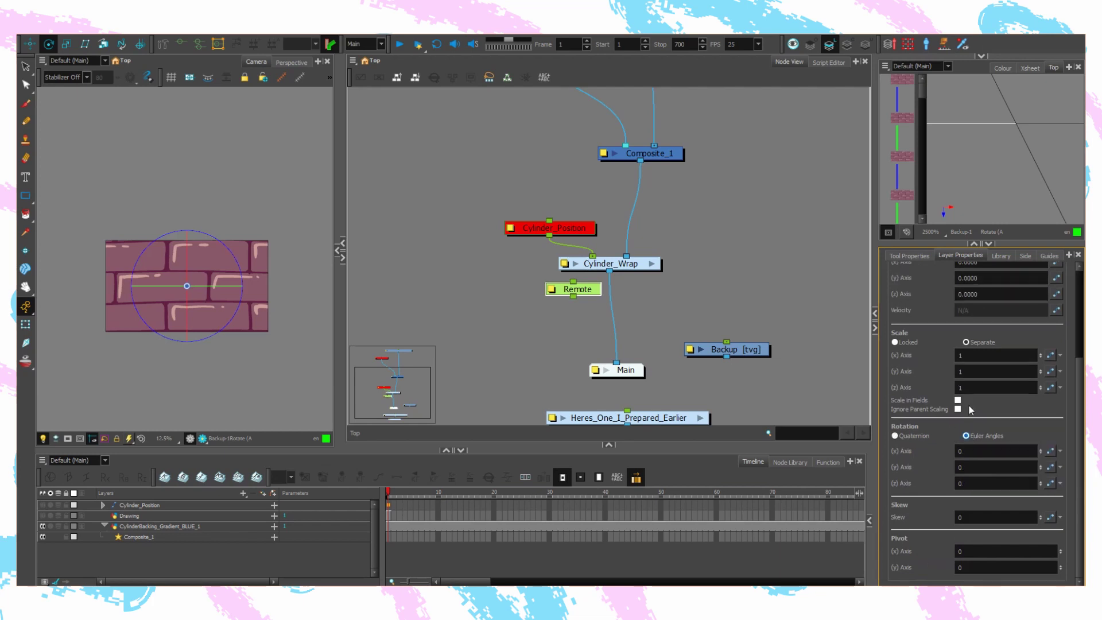
{"action": "left_click", "coordinate": [1060, 469]}
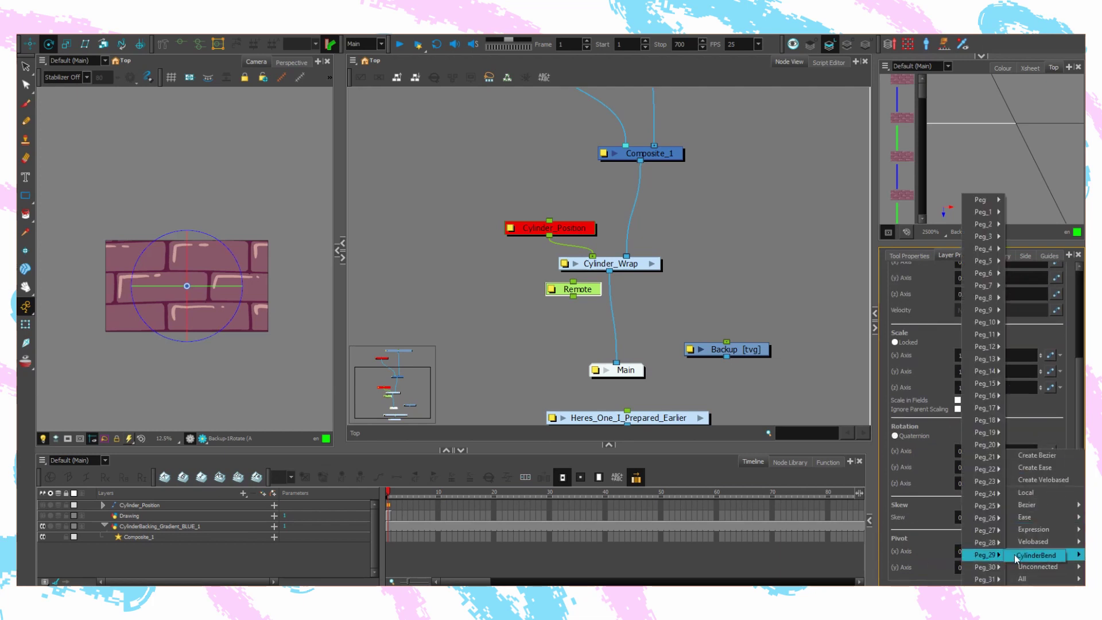
{"action": "left_click", "coordinate": [1014, 554]}
- Rotate the Remote peg to try out the cylinder's bend, and undo the rotation
{"action": "left_click", "coordinate": [676, 288]}
{"action": "left_click", "coordinate": [591, 290]}
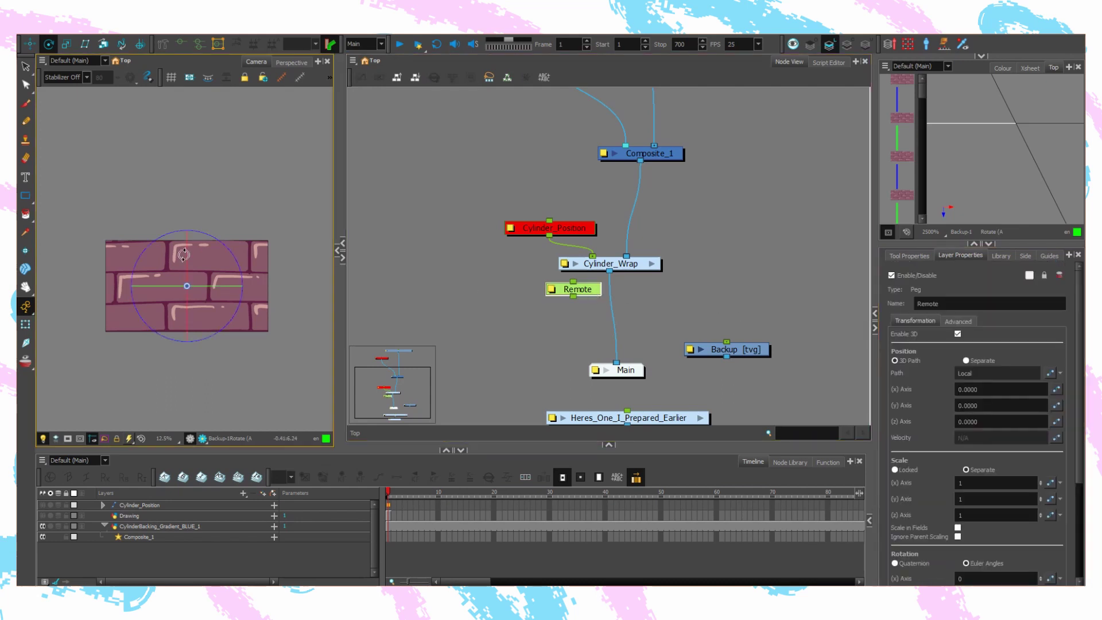
{"action": "mouse_move", "coordinate": [203, 287]}
{"action": "left_mouse_down"}
{"action": "mouse_move", "coordinate": [221, 290]}
{"action": "mouse_move", "coordinate": [198, 289]}
{"action": "mouse_move", "coordinate": [208, 293]}
{"action": "left_mouse_up"}
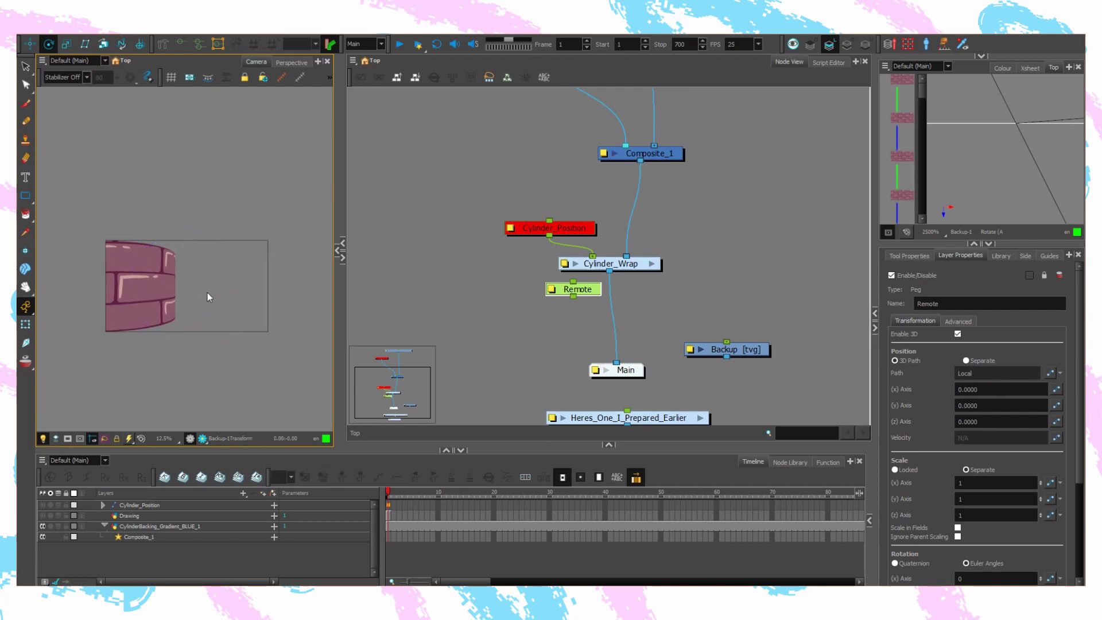
{"action": "key", "text": "ctrl+z"}
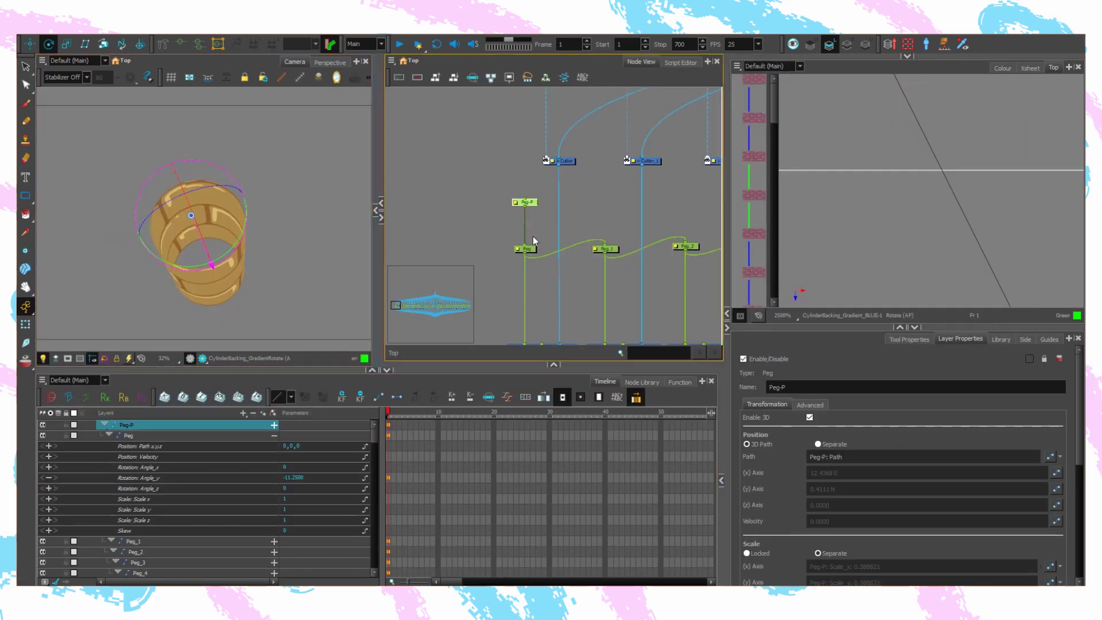
- Select the first Peg below Peg-P and rotate it with its handle in the camera view
{"action": "left_click", "coordinate": [535, 248]}
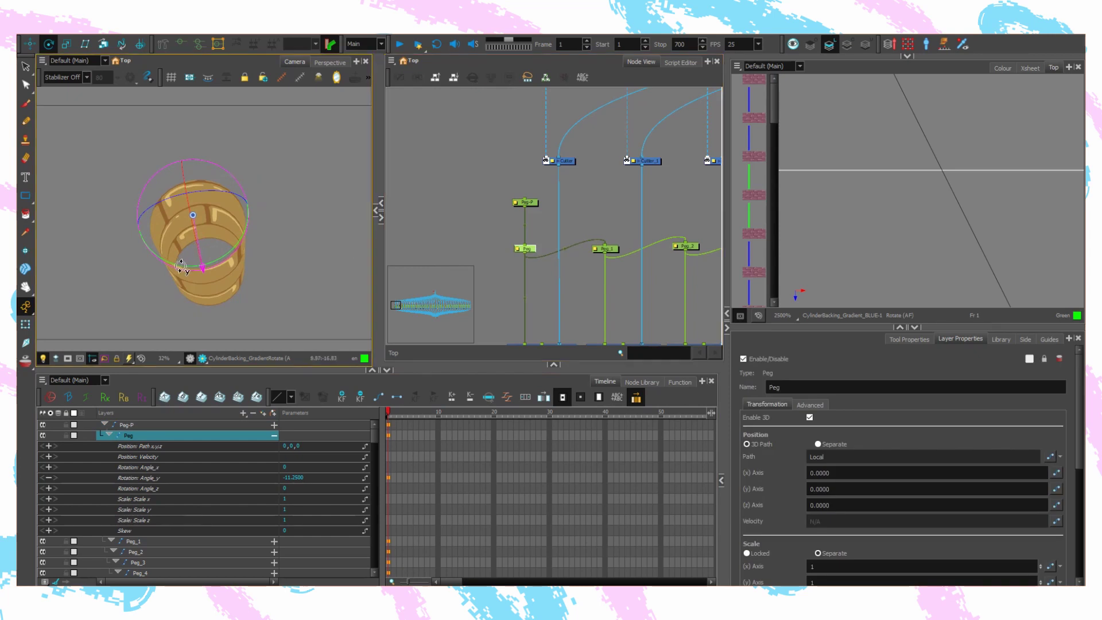
{"action": "left_click_drag", "start_coordinate": [181, 266], "coordinate": [200, 278]}
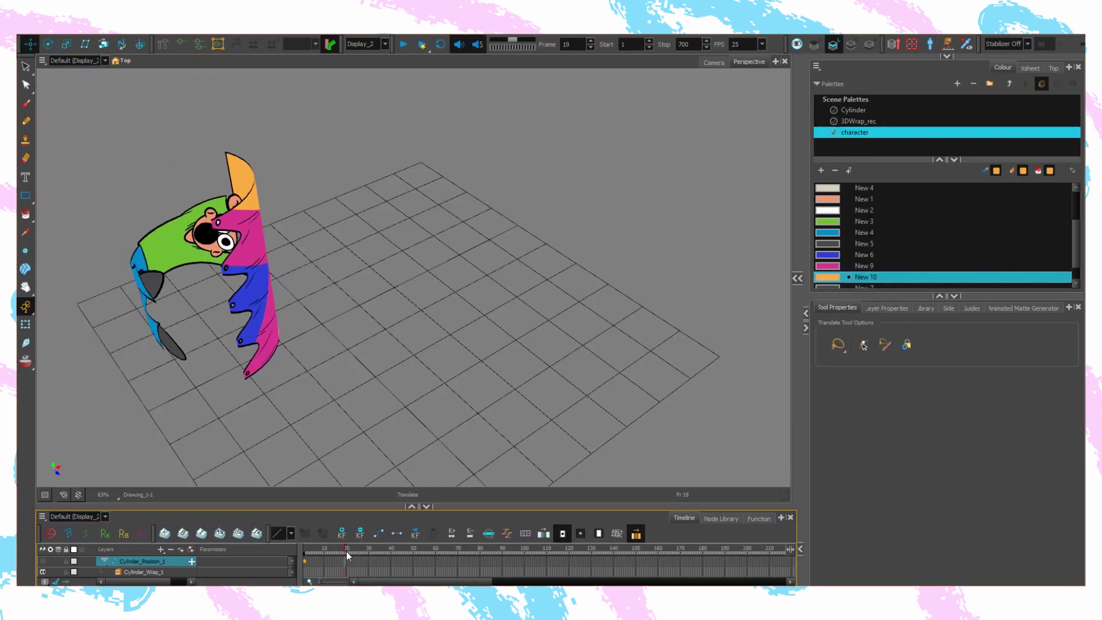
- Scrub through the wrapped character and piston animations, and examine the pistons from another angle in perspective
{"action": "left_click_drag", "start_coordinate": [346, 551], "coordinate": [737, 562]}
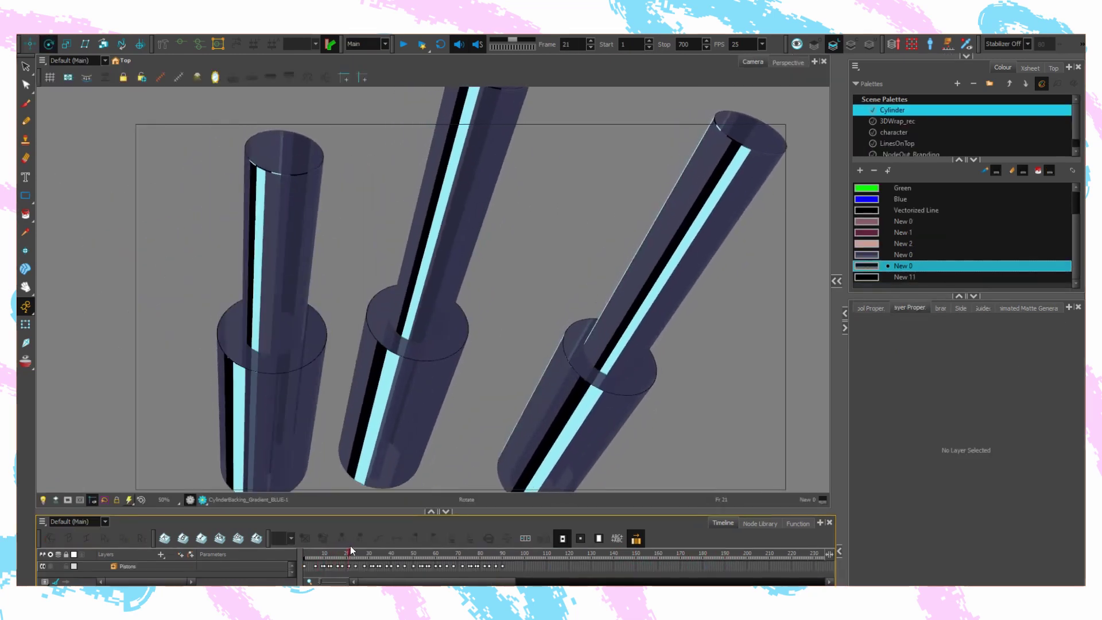
{"action": "left_click_drag", "start_coordinate": [374, 543], "coordinate": [496, 540]}
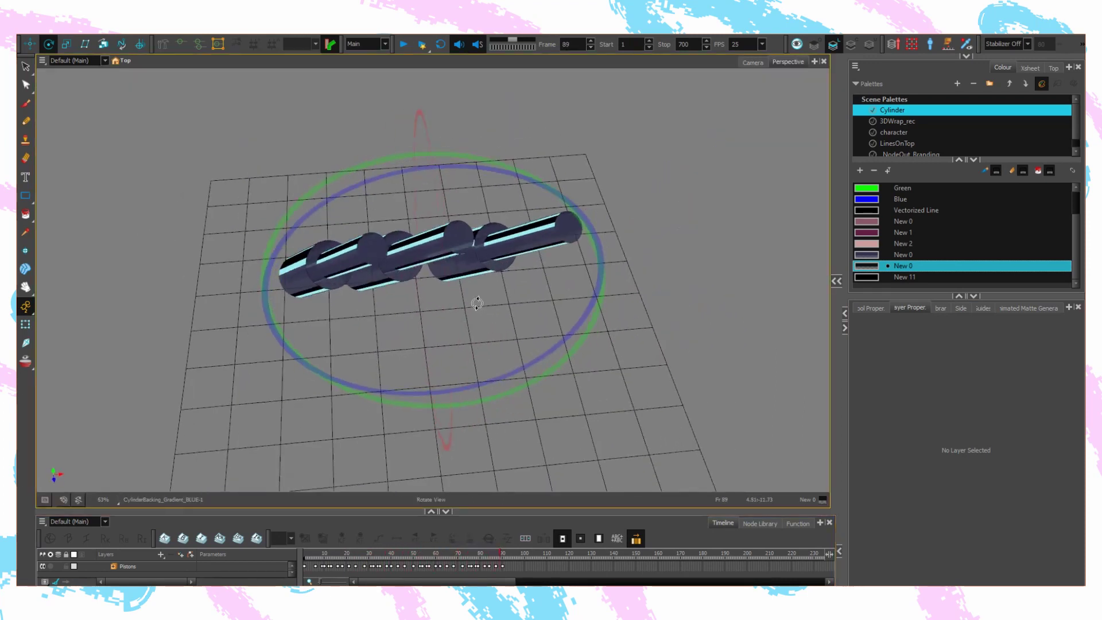
{"action": "left_click_drag", "start_coordinate": [480, 302], "coordinate": [160, 434]}
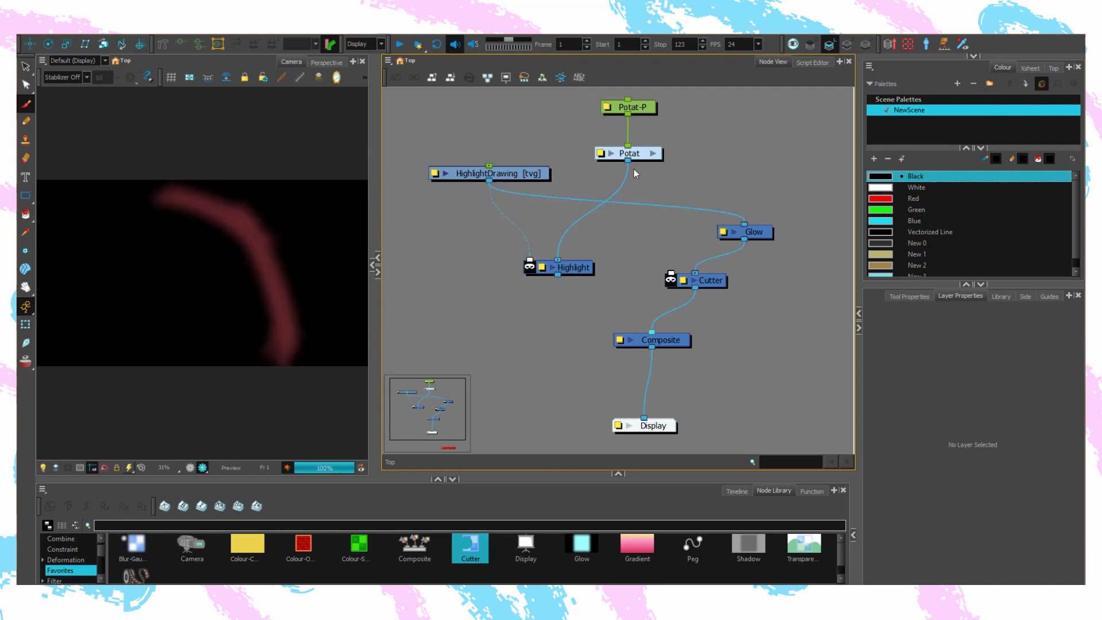
- Connect Potat to the matte port of the glow's Cutter, and Composite_1 to the matte port of Cutter_1
{"action": "left_click", "coordinate": [670, 280]}
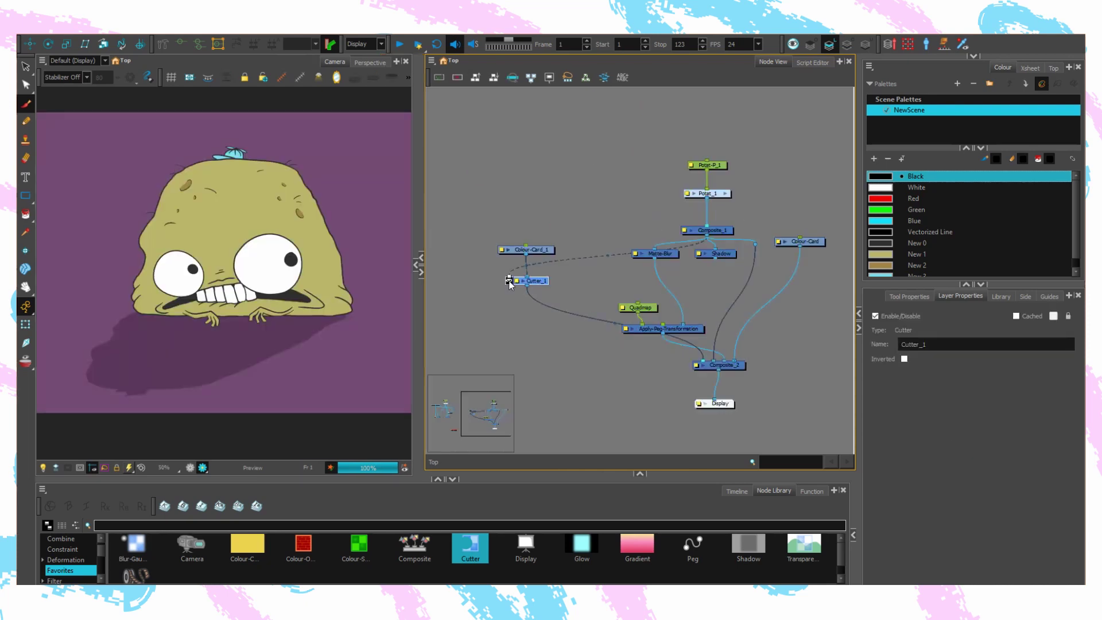
{"action": "left_click", "coordinate": [509, 280]}
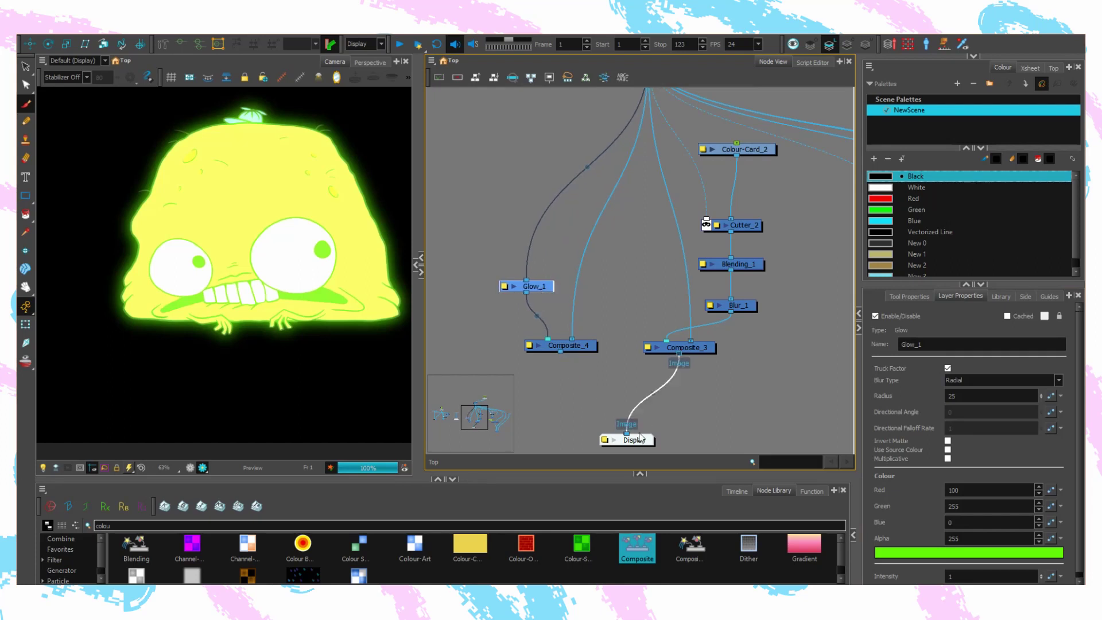
- Set the blend mode of the Blending_1 node to Linearlight
{"action": "left_click", "coordinate": [746, 266]}
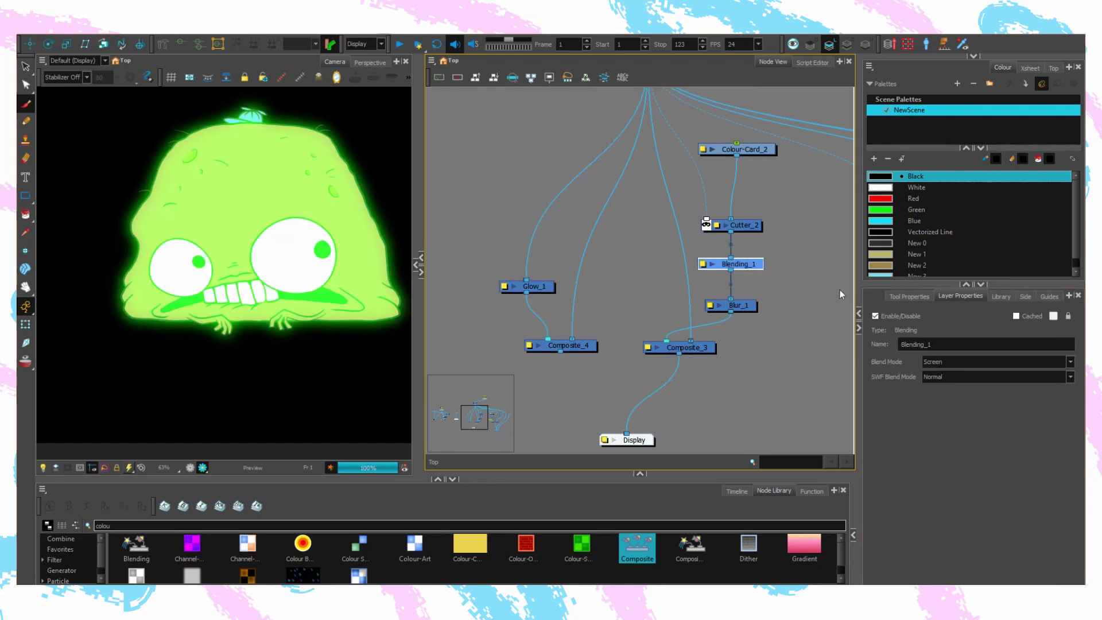
{"action": "left_click", "coordinate": [942, 361]}
{"action": "left_click", "coordinate": [944, 428]}
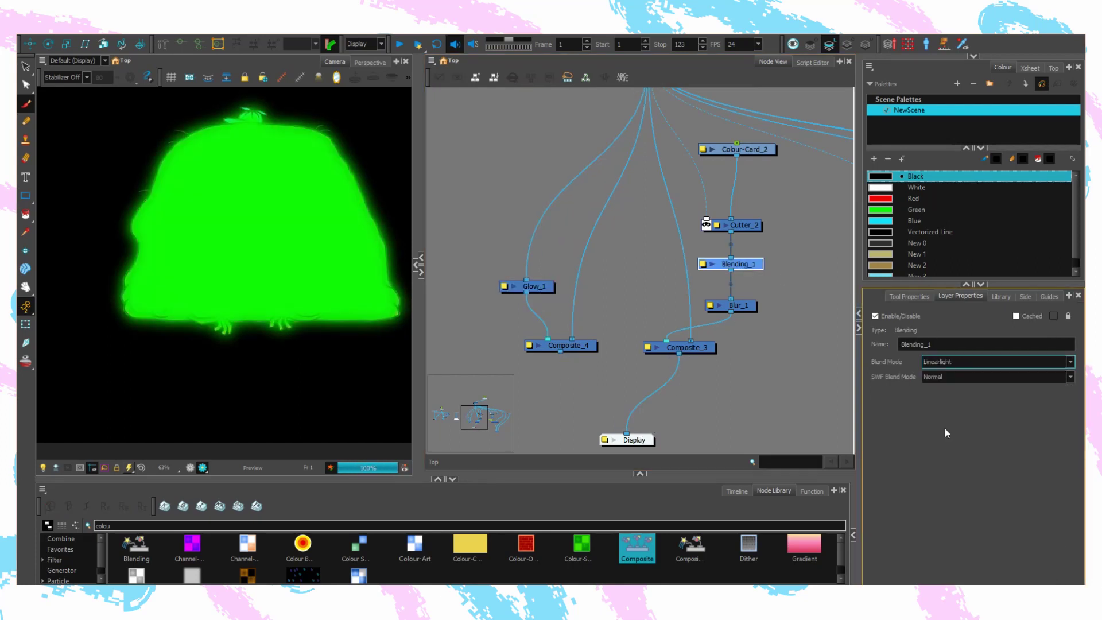